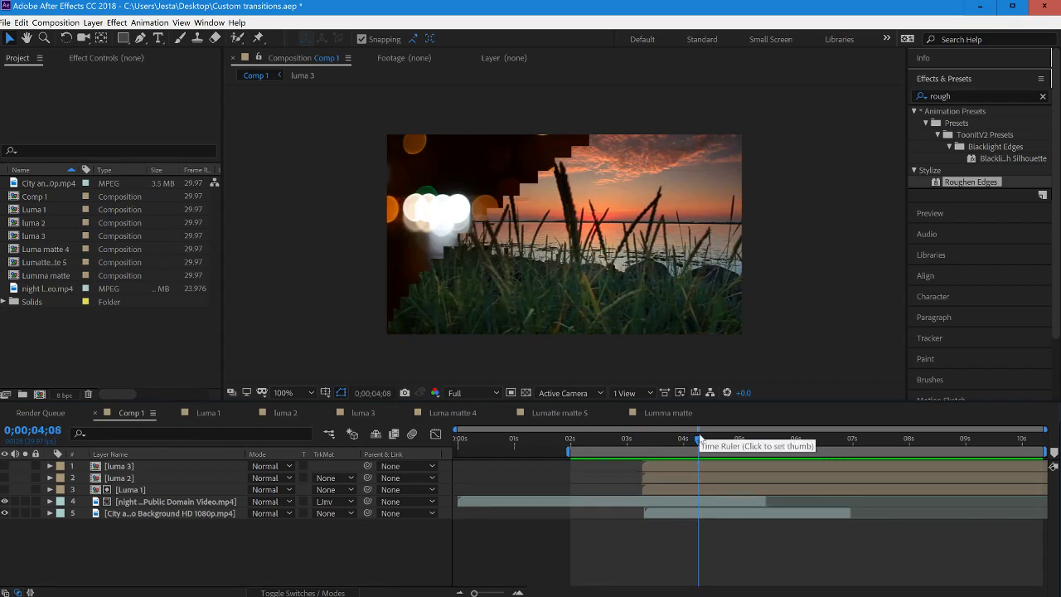
Move the luma 2 layer directly above the night video as its track matte and preview the transition.
drag(699, 439, 693, 478)
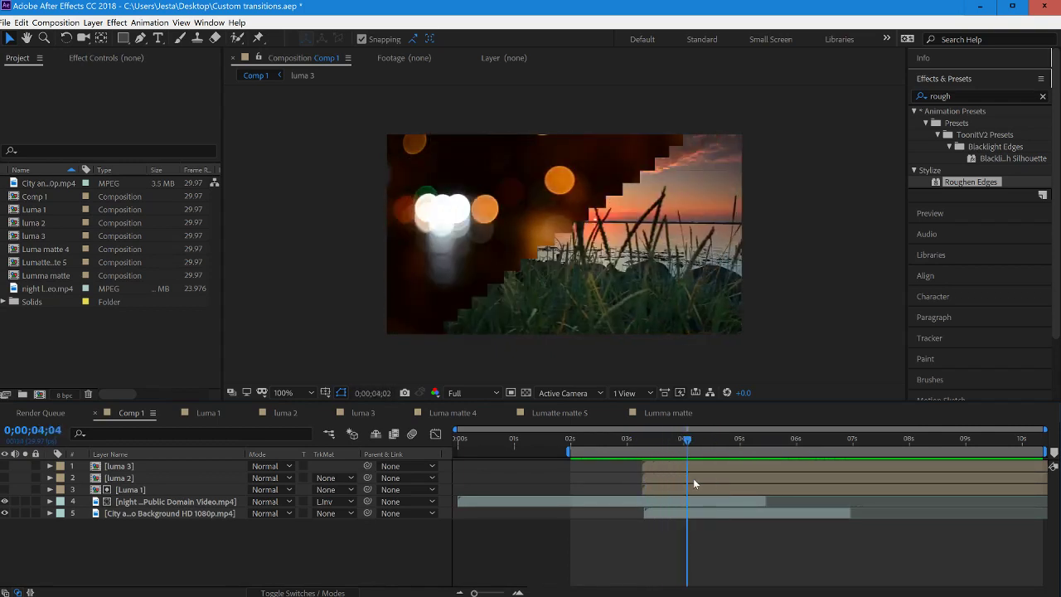
click(173, 492)
click(139, 479)
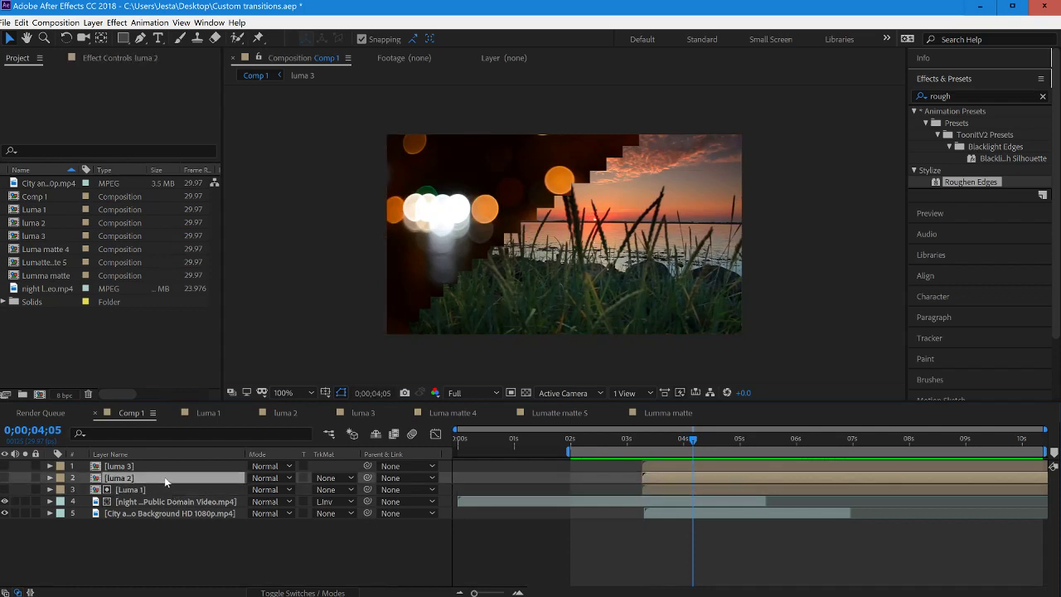
drag(165, 482, 243, 496)
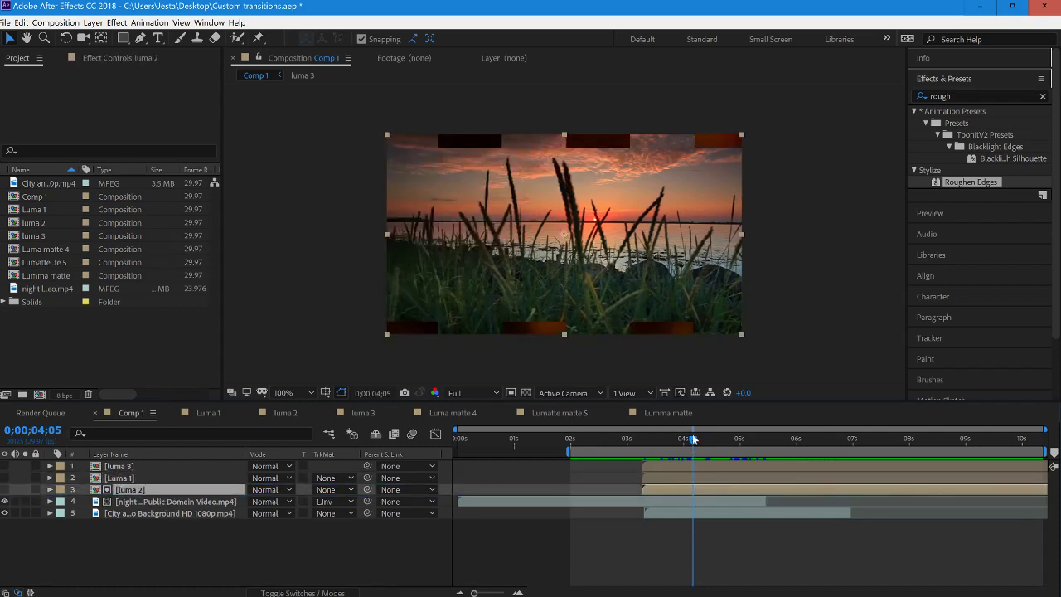
drag(692, 438, 635, 439)
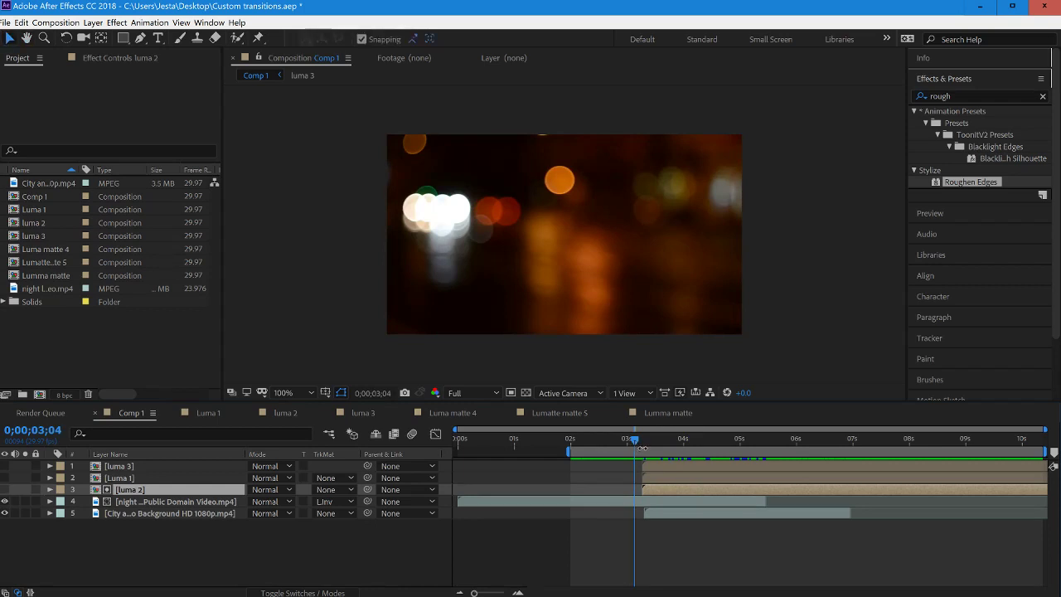
key(space)
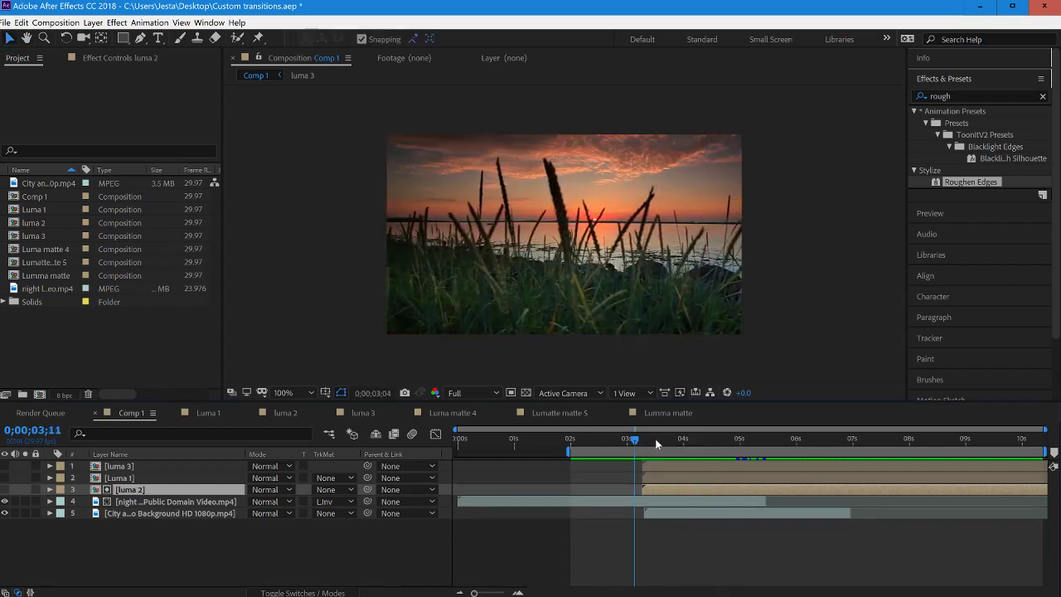
Move the luma 3 layer directly above the night video as its track matte and play back the transition.
click(158, 465)
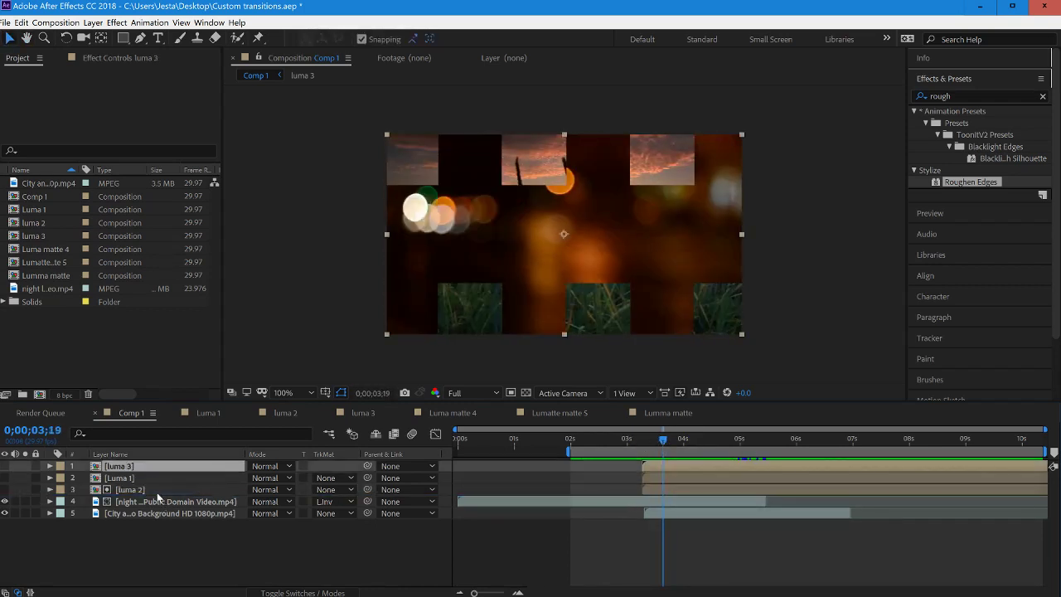
drag(158, 498, 158, 497)
click(641, 445)
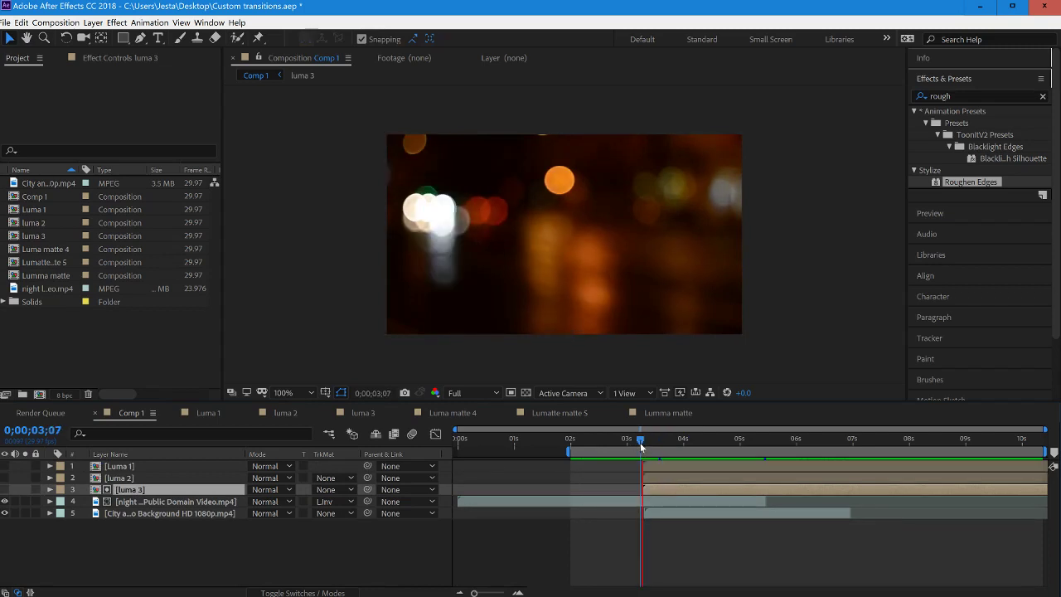
key(space)
key(space)
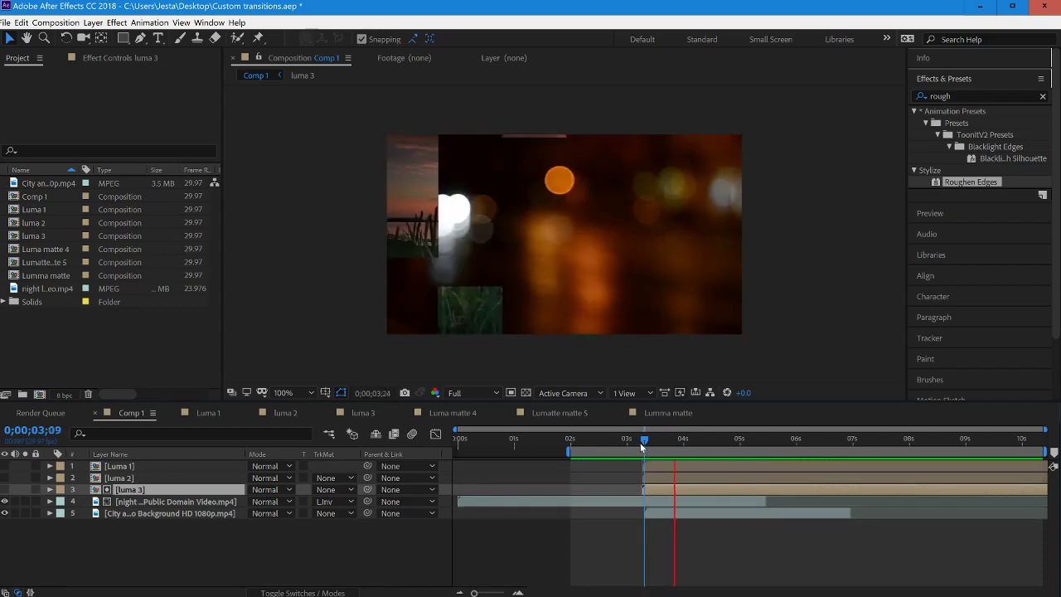
drag(642, 445, 621, 450)
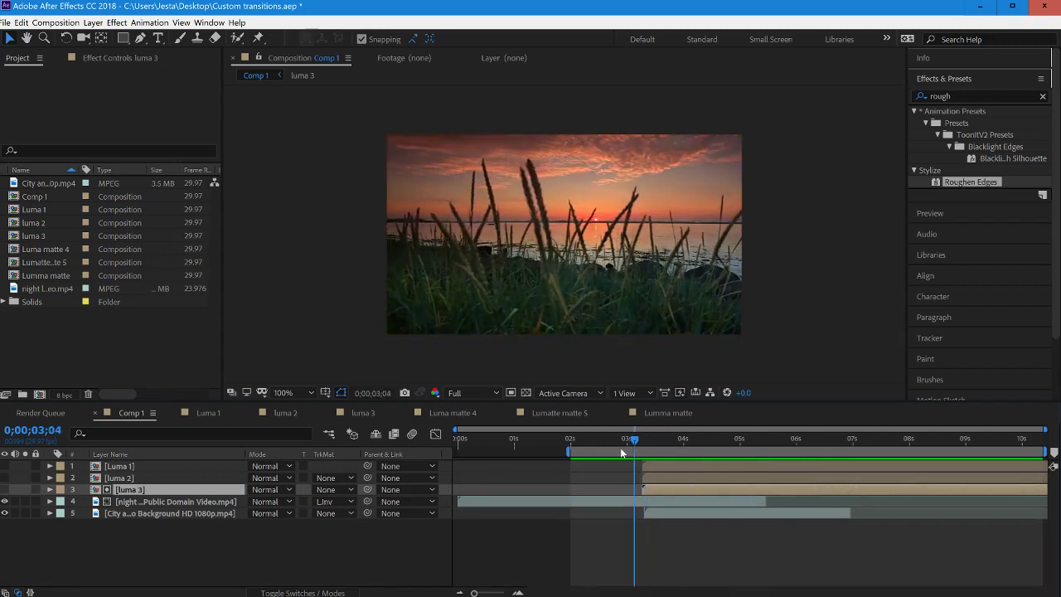
key(space)
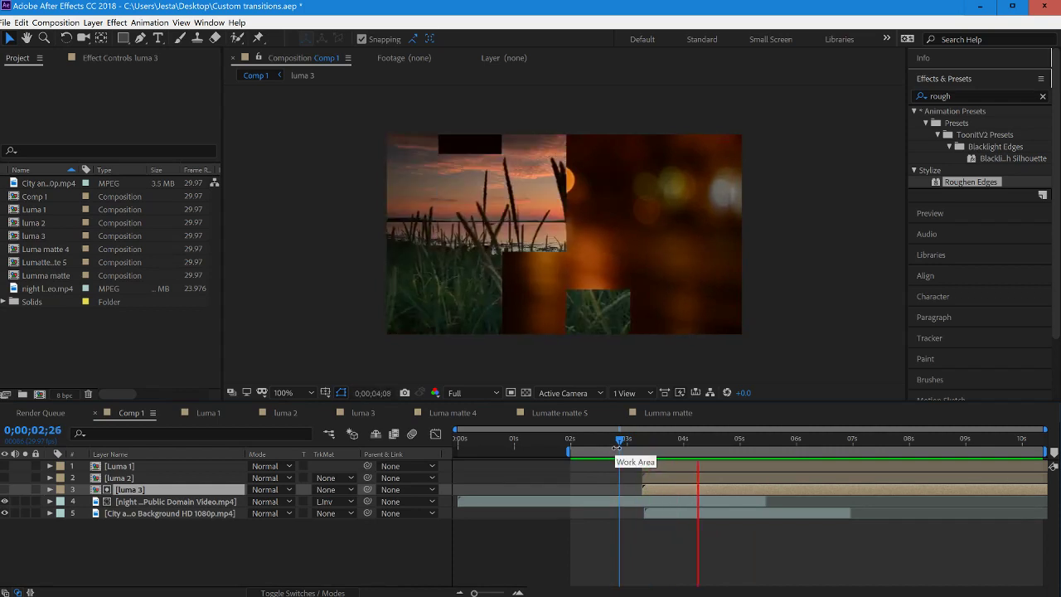
click(611, 445)
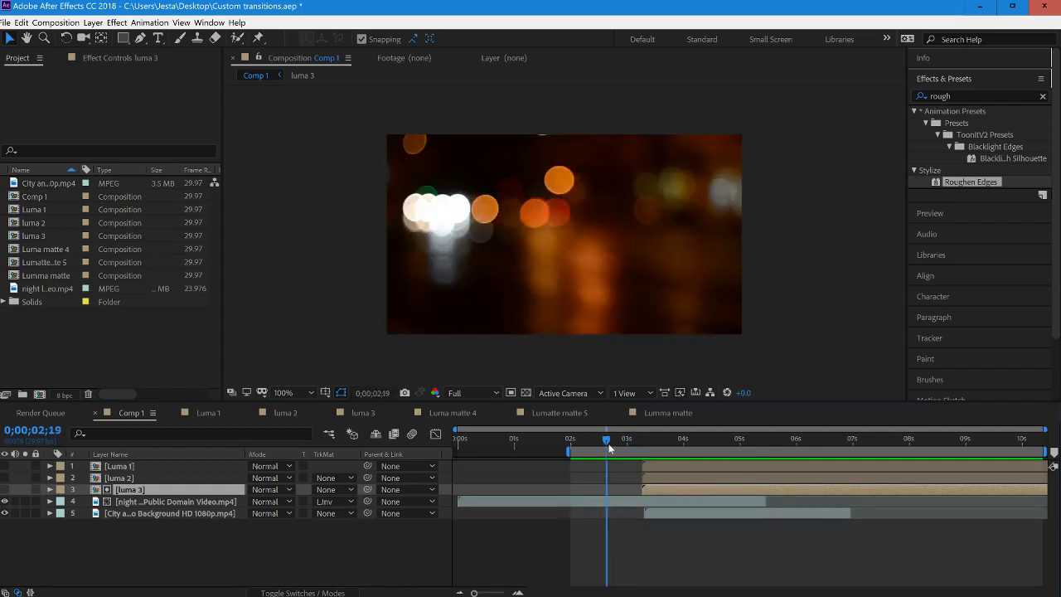
drag(610, 445, 711, 450)
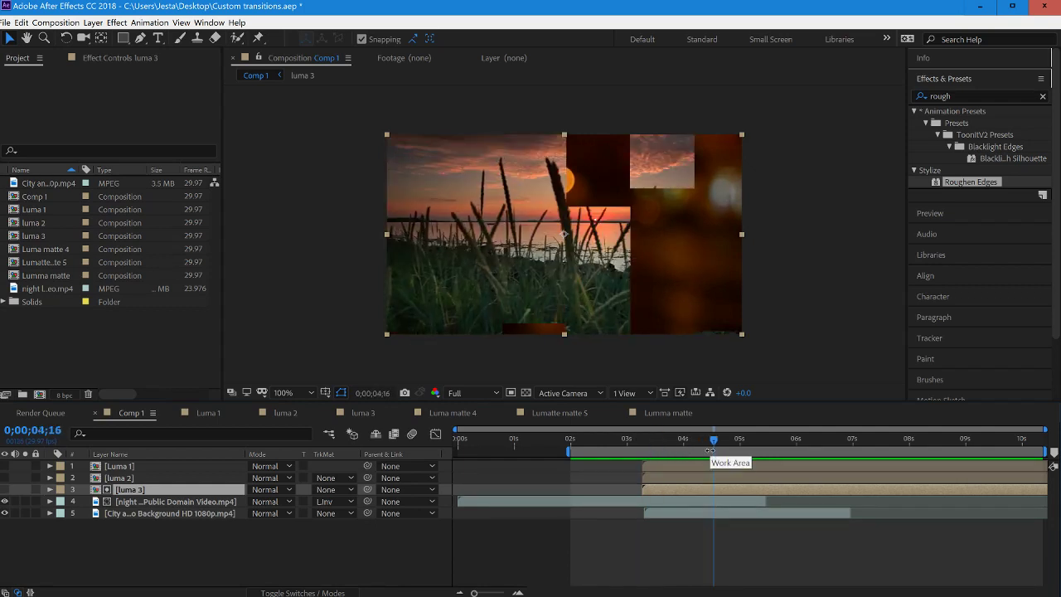
Create a new 1280 x 720 composition named "Lumma matte".
right_click(62, 329)
click(108, 335)
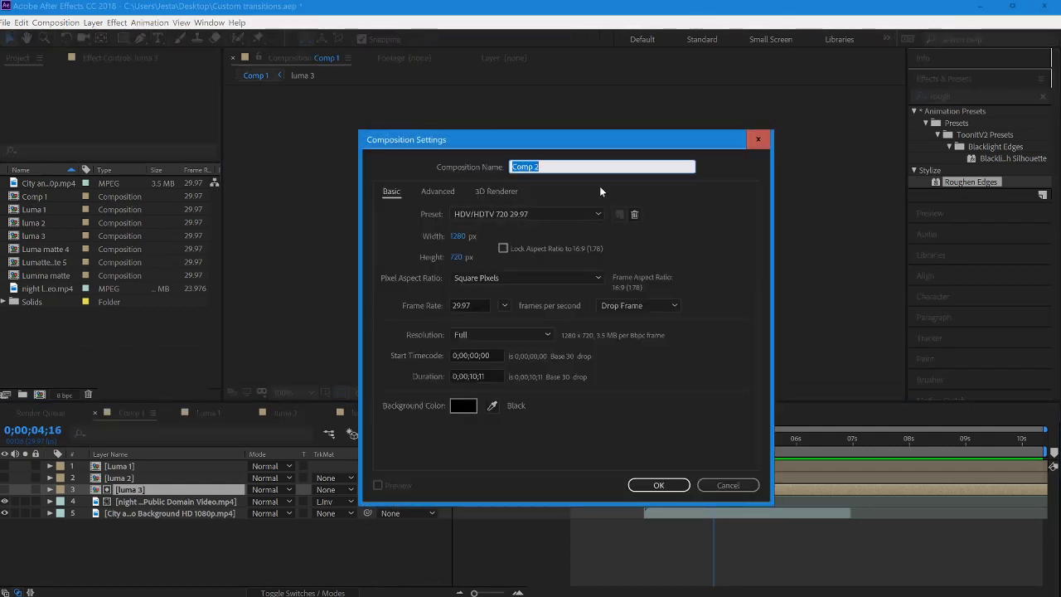
text(Lum)
key(BackSpace)
key(BackSpace)
text(ma mat)
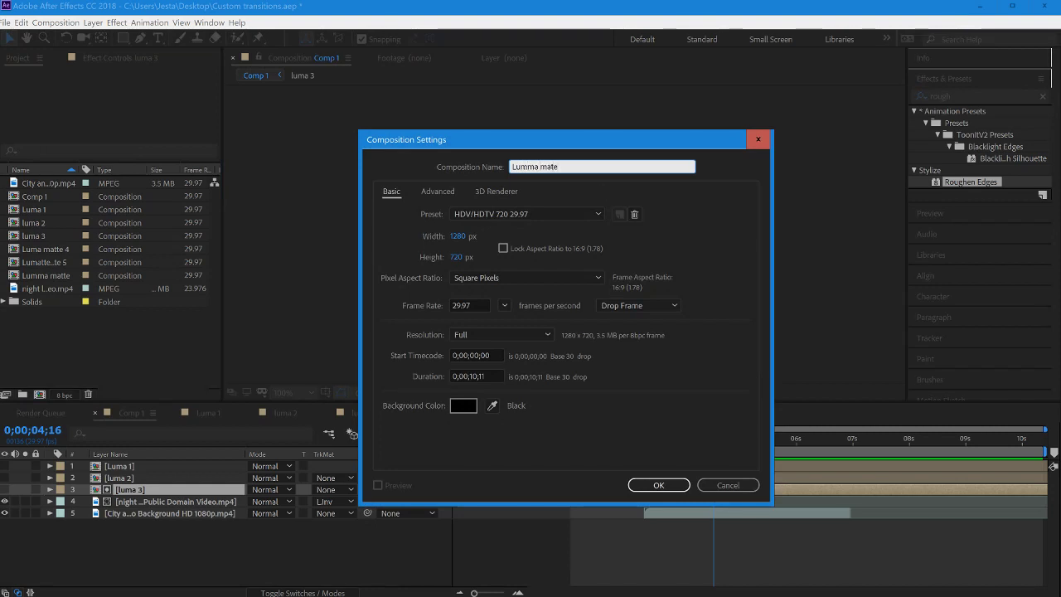
text(te)
key(Return)
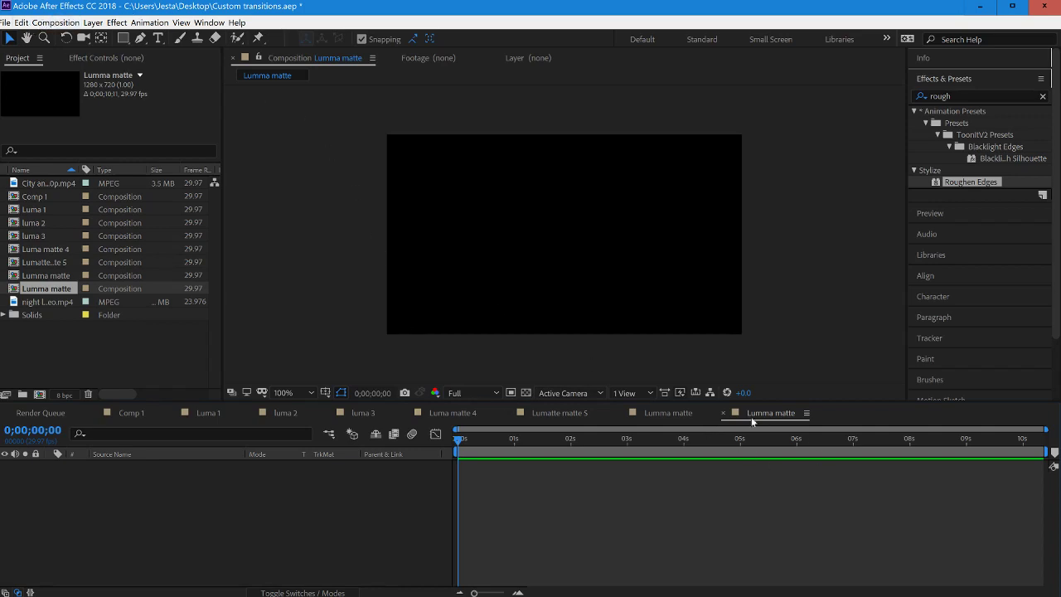
click(5, 23)
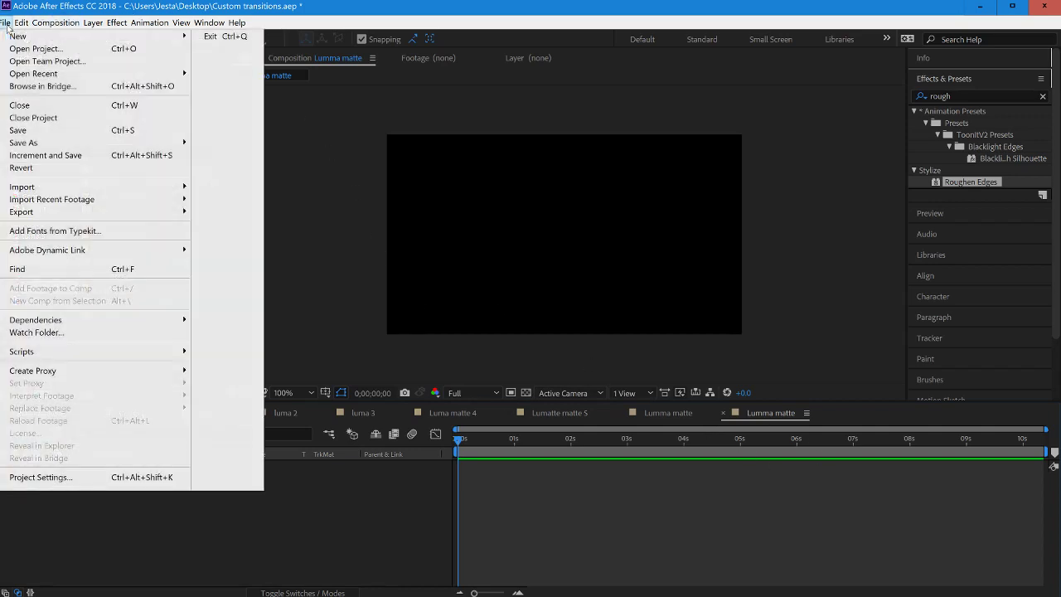
click(15, 25)
click(7, 25)
click(17, 25)
click(95, 25)
click(94, 25)
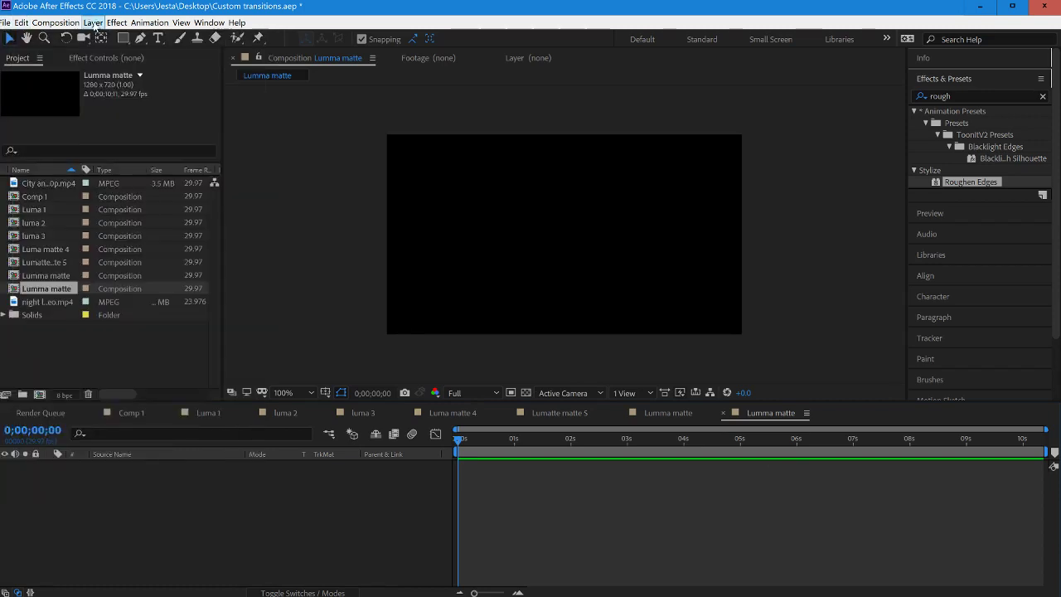
click(97, 26)
mouse_move(100, 34)
click(297, 36)
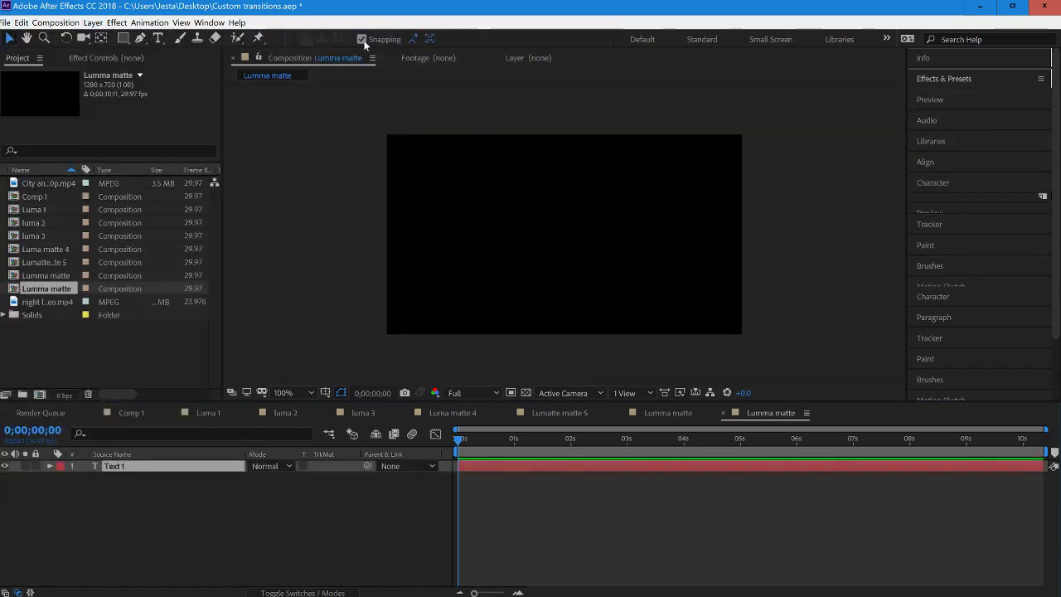
click(43, 76)
Add a full-size black solid (000000) to the new Lumma matte composition.
click(94, 23)
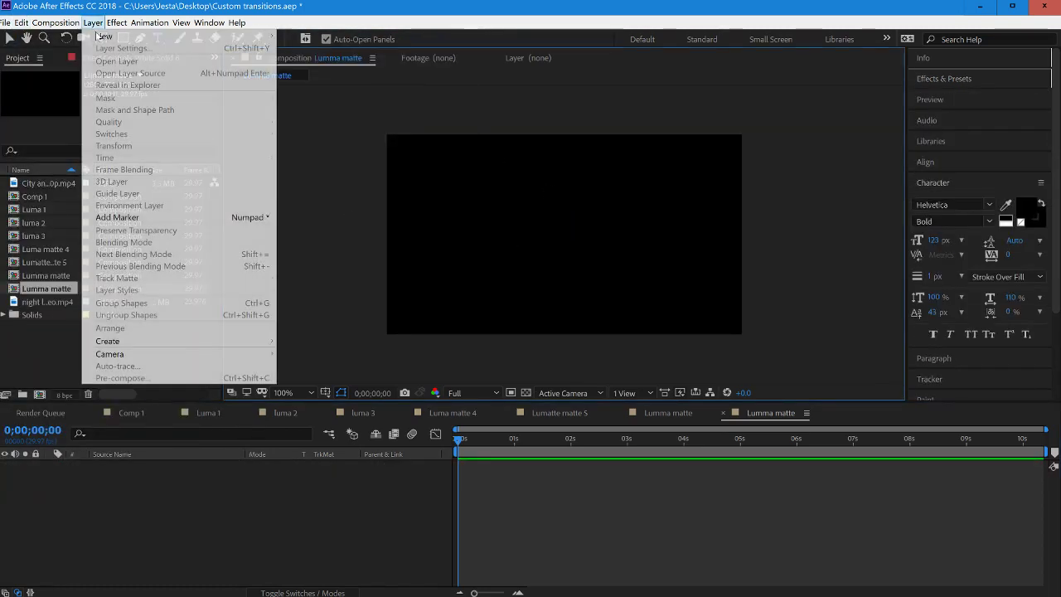
mouse_move(149, 37)
click(298, 48)
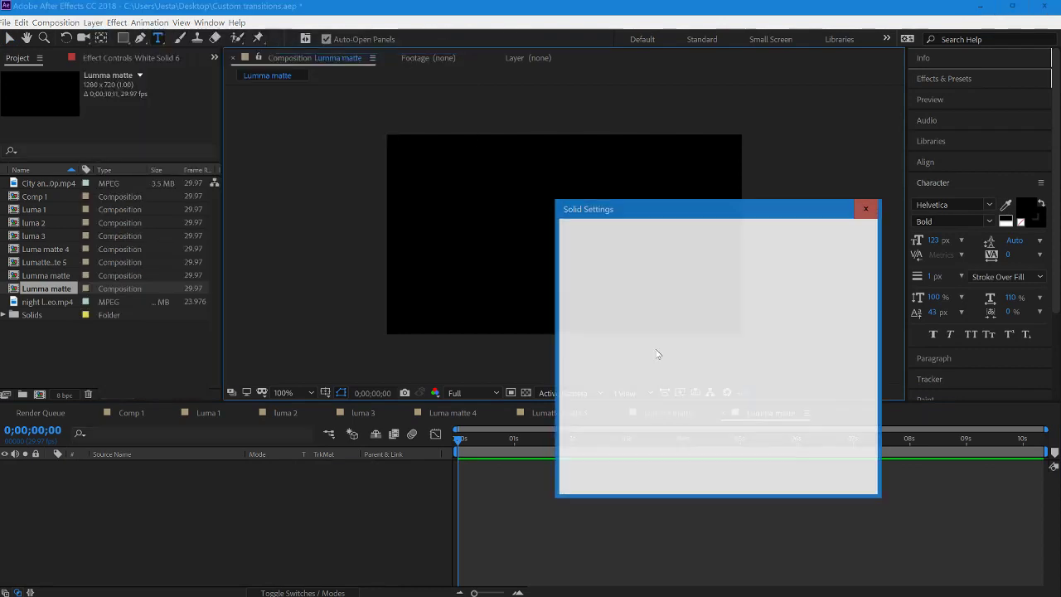
click(705, 439)
click(765, 478)
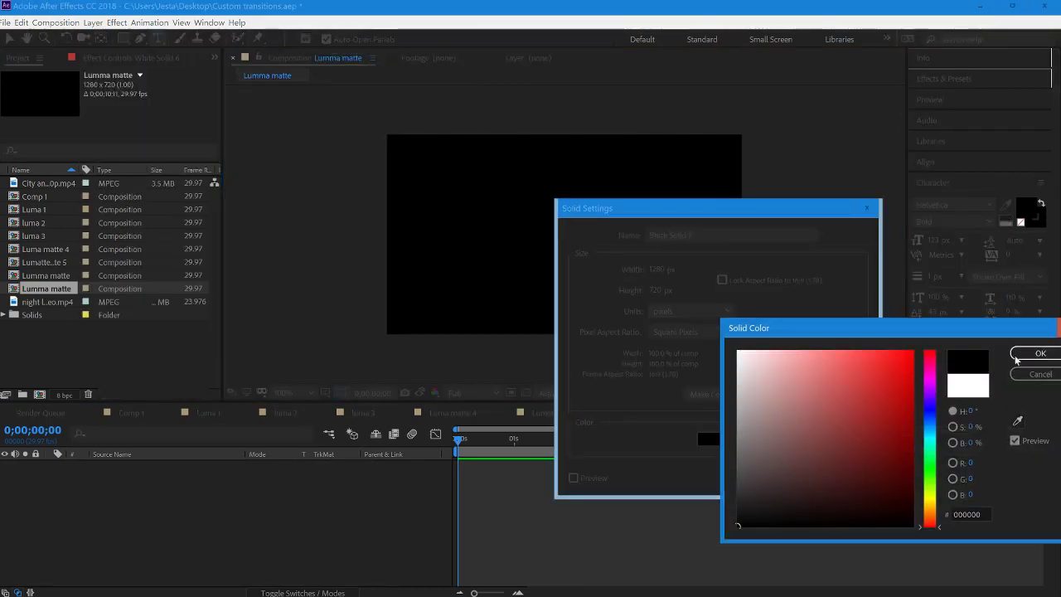
click(1018, 351)
click(766, 478)
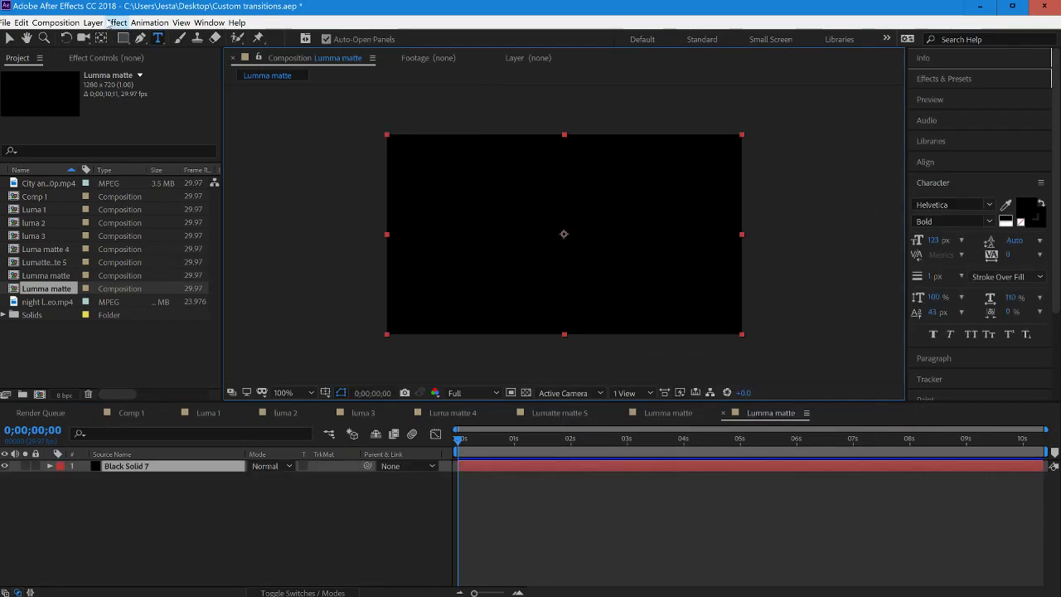
Add a full-size white solid above the black solid.
click(94, 23)
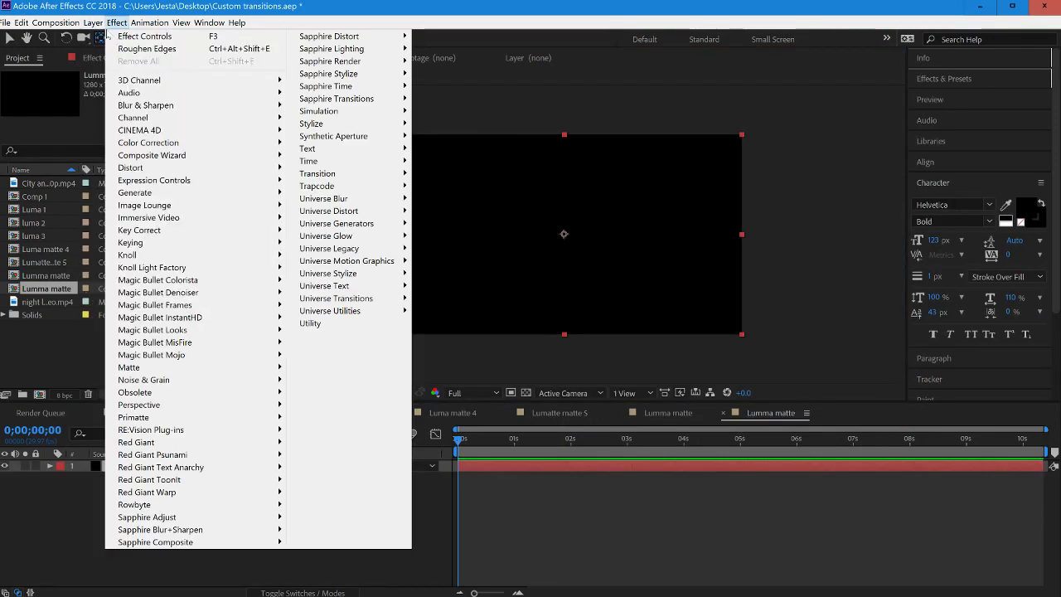
mouse_move(104, 35)
click(298, 47)
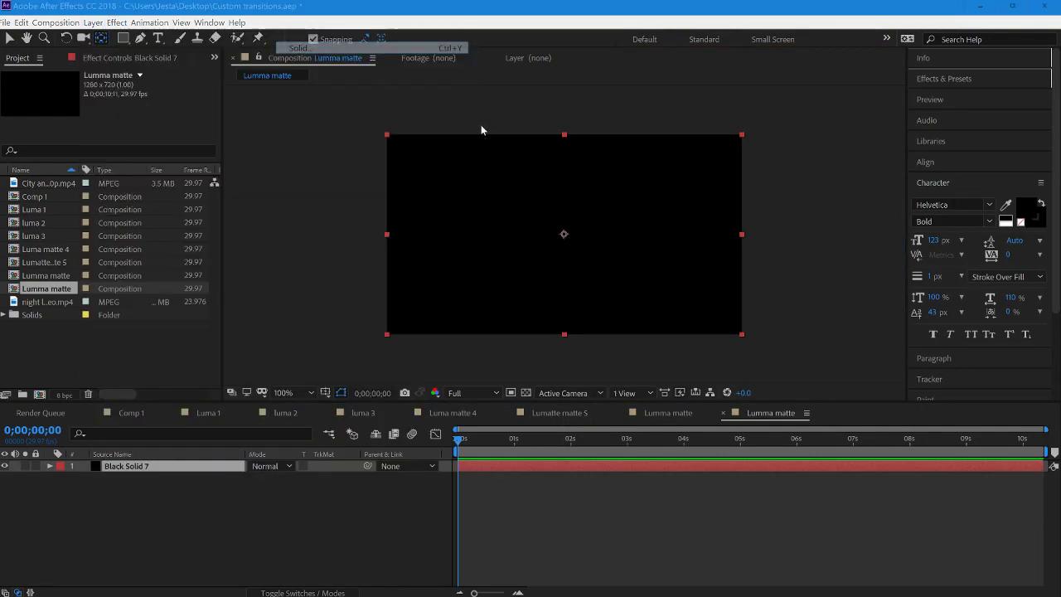
click(700, 439)
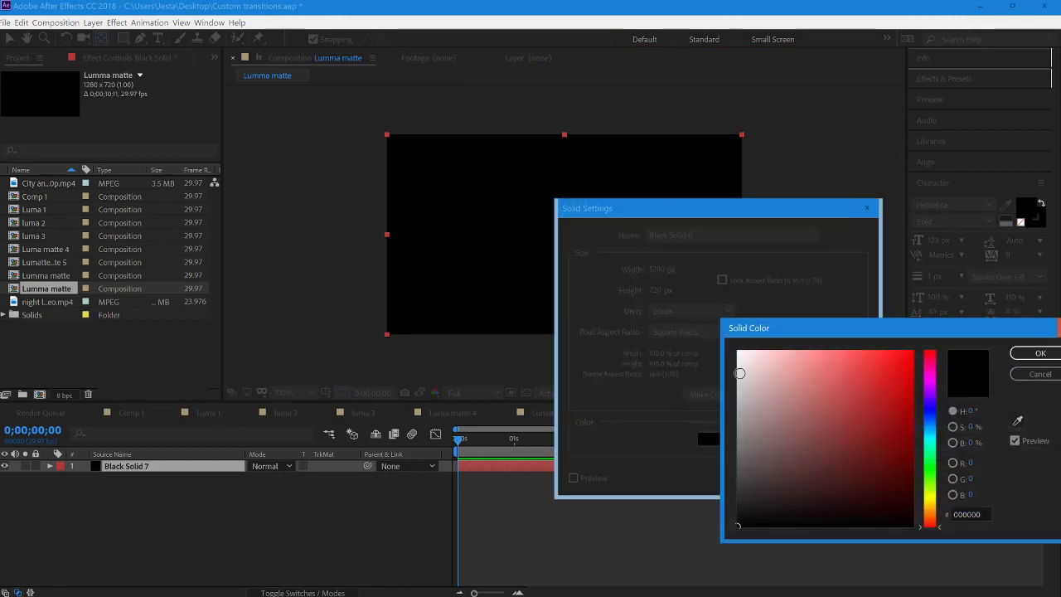
click(739, 352)
click(1040, 353)
click(779, 484)
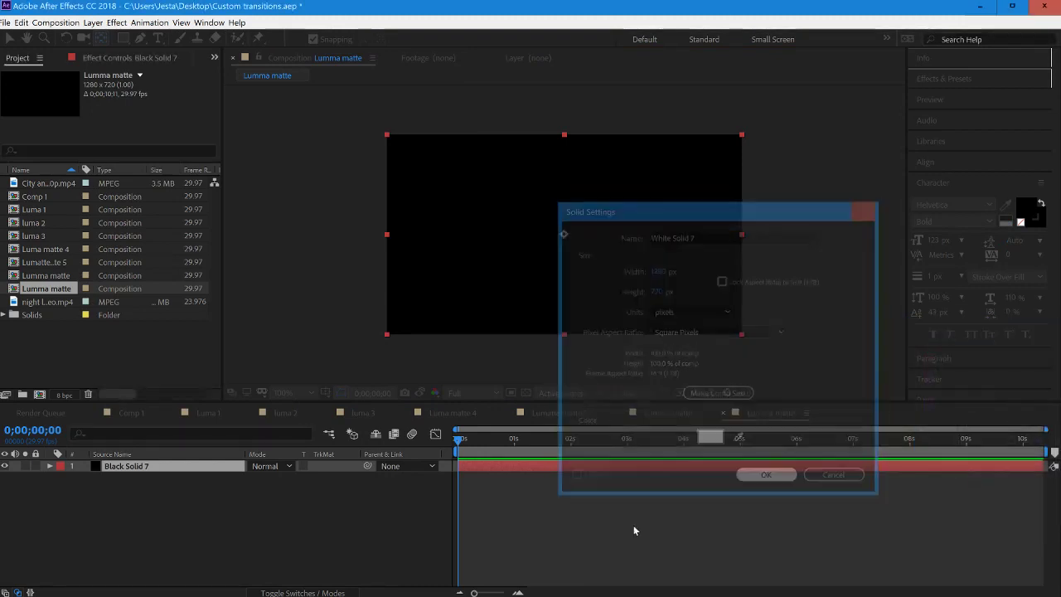
Mask the white solid with a full-height rectangle covering about the left third of the frame, using the Rectangle tool.
click(158, 478)
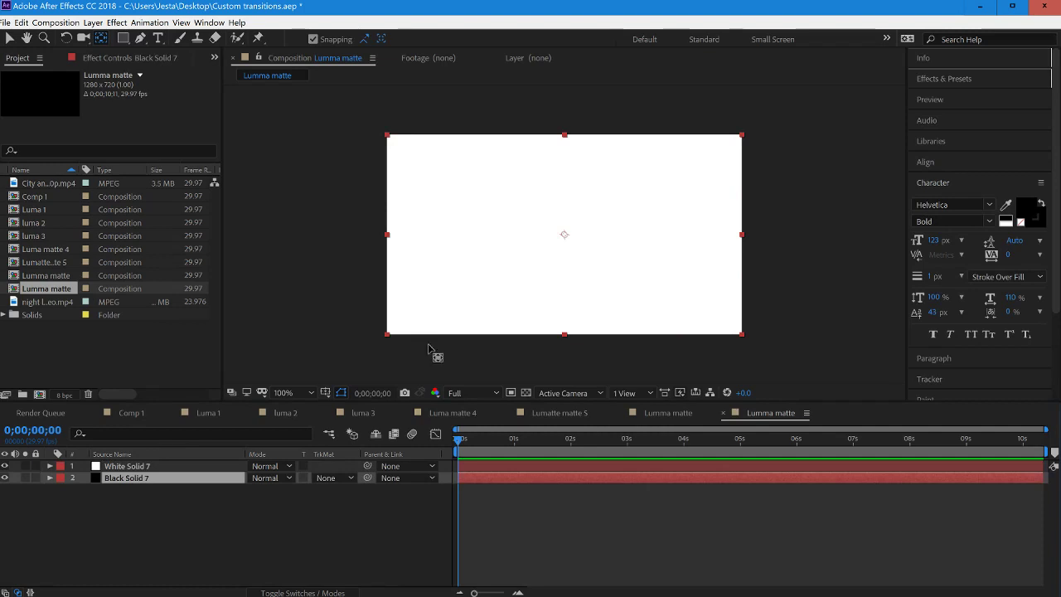
key(v)
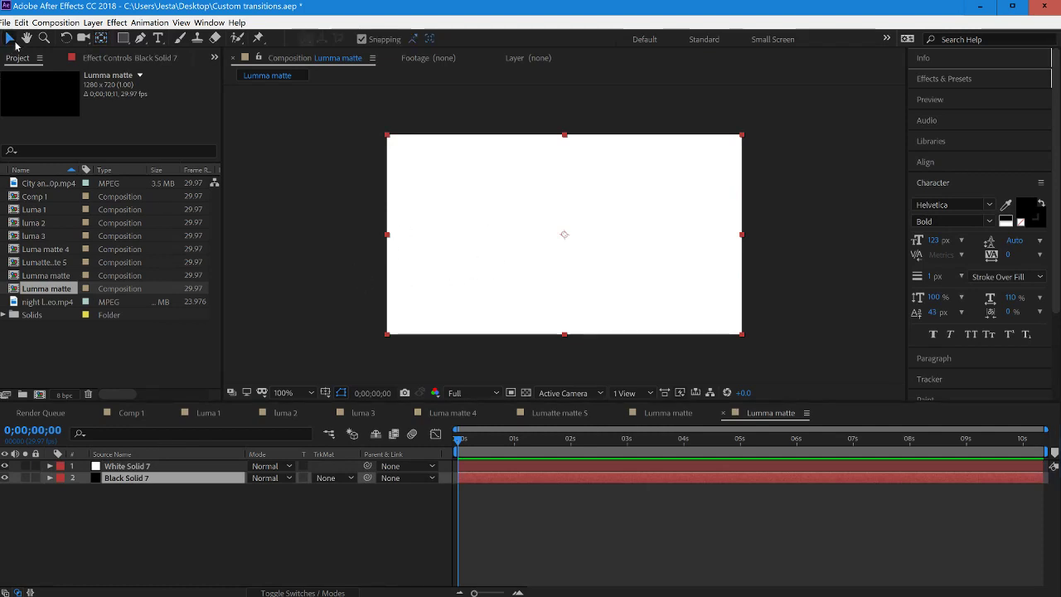
click(225, 505)
click(182, 469)
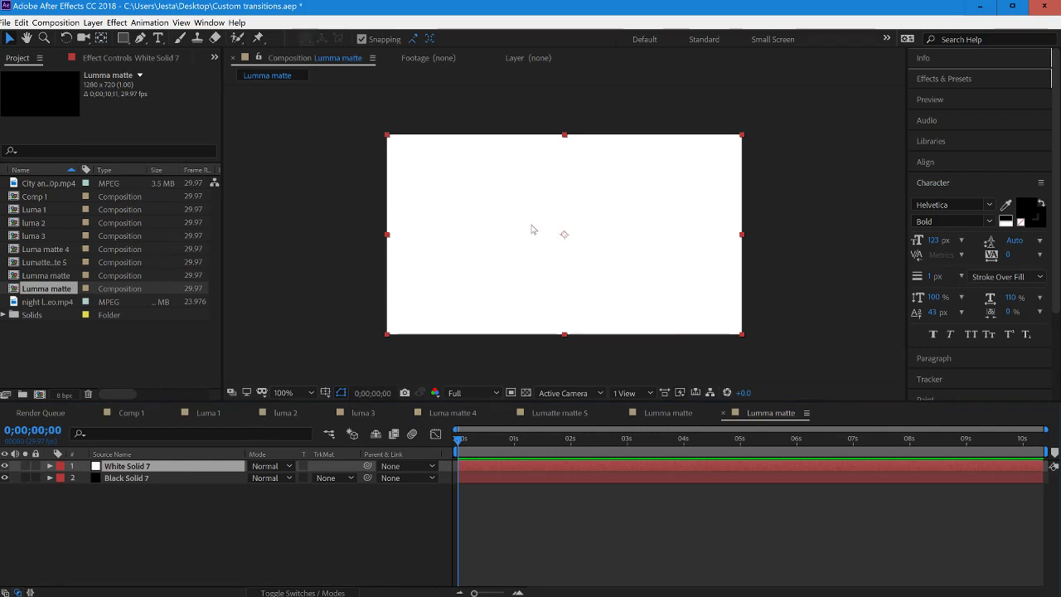
click(129, 38)
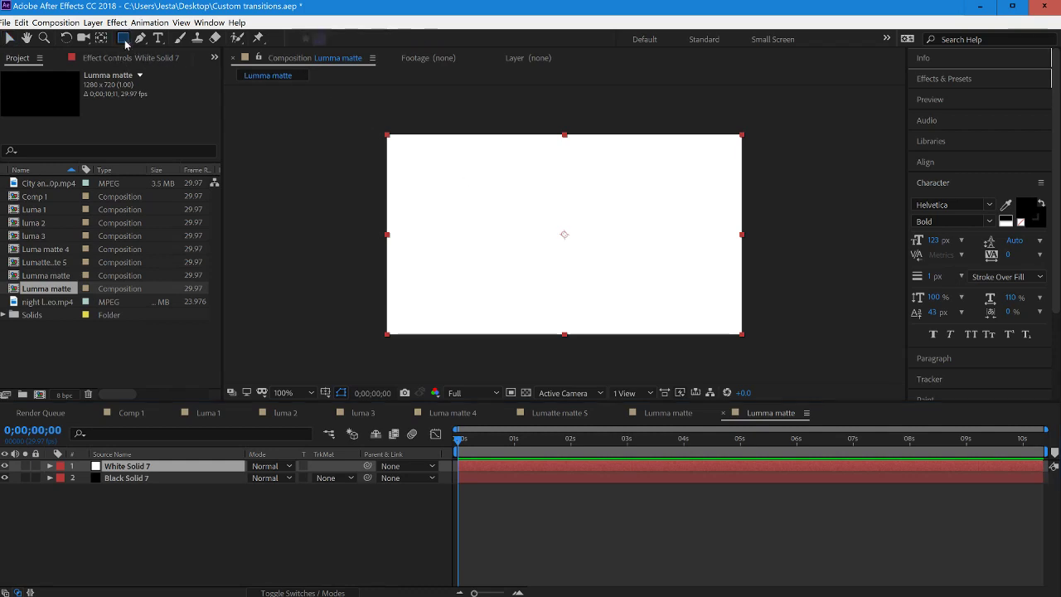
click(124, 38)
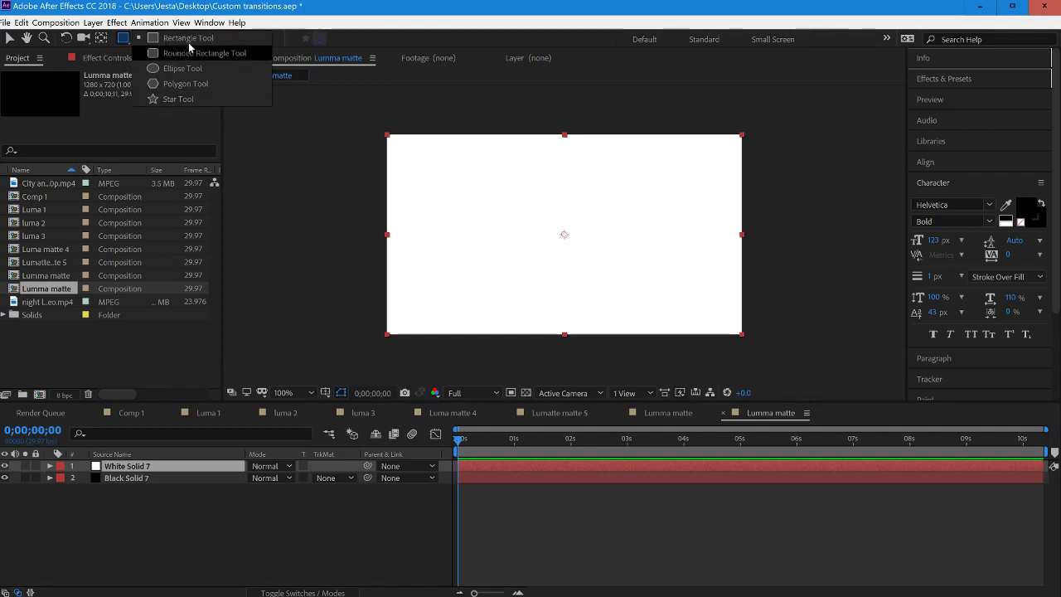
click(187, 39)
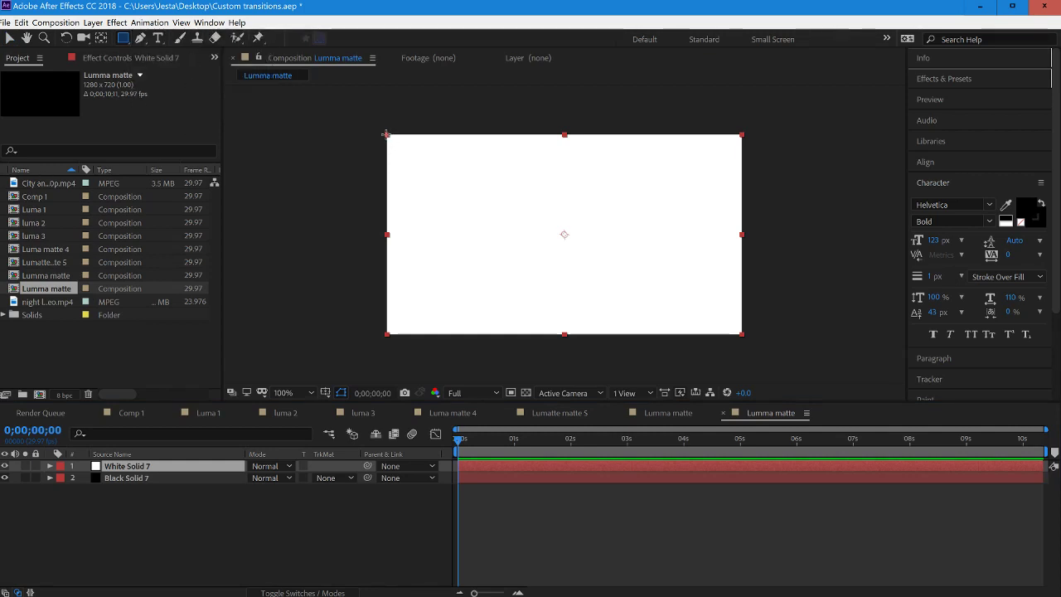
drag(387, 134, 516, 335)
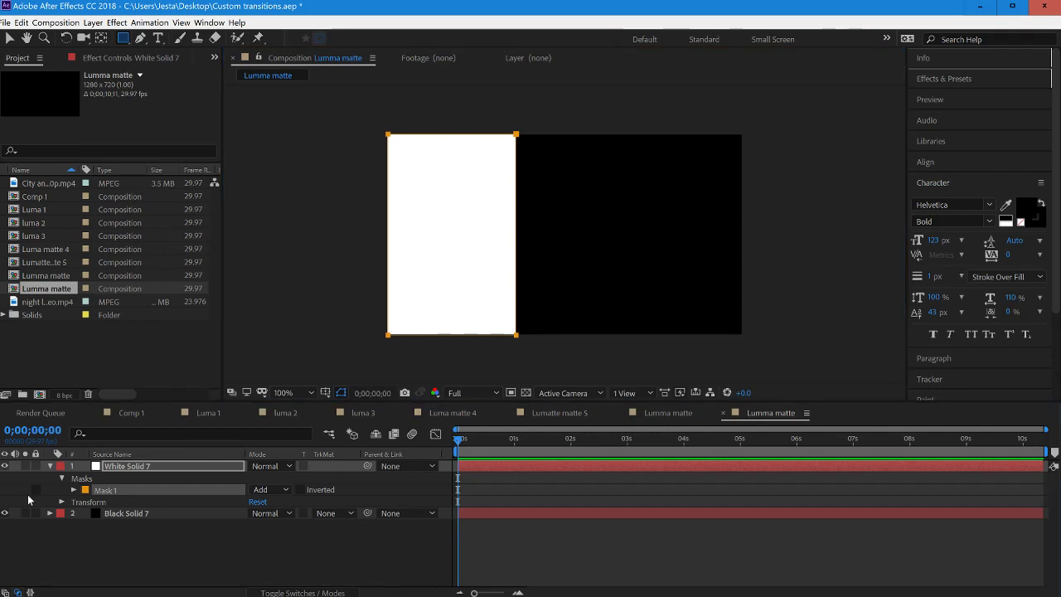
Duplicate Mask 1 on the white solid and move the copy right until it sits edge to edge with the original.
key(ctrl+d)
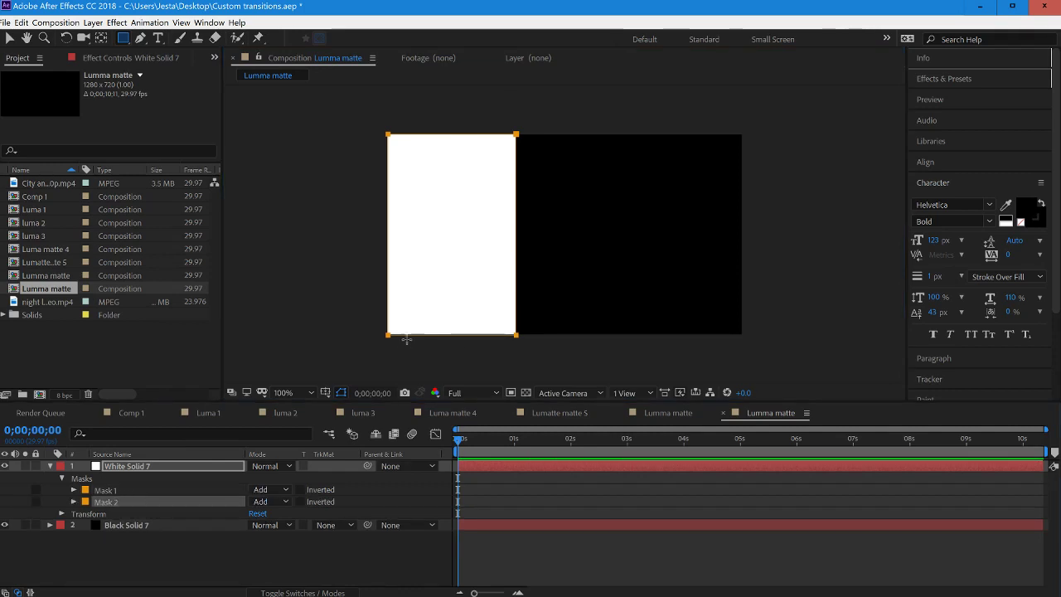
click(8, 37)
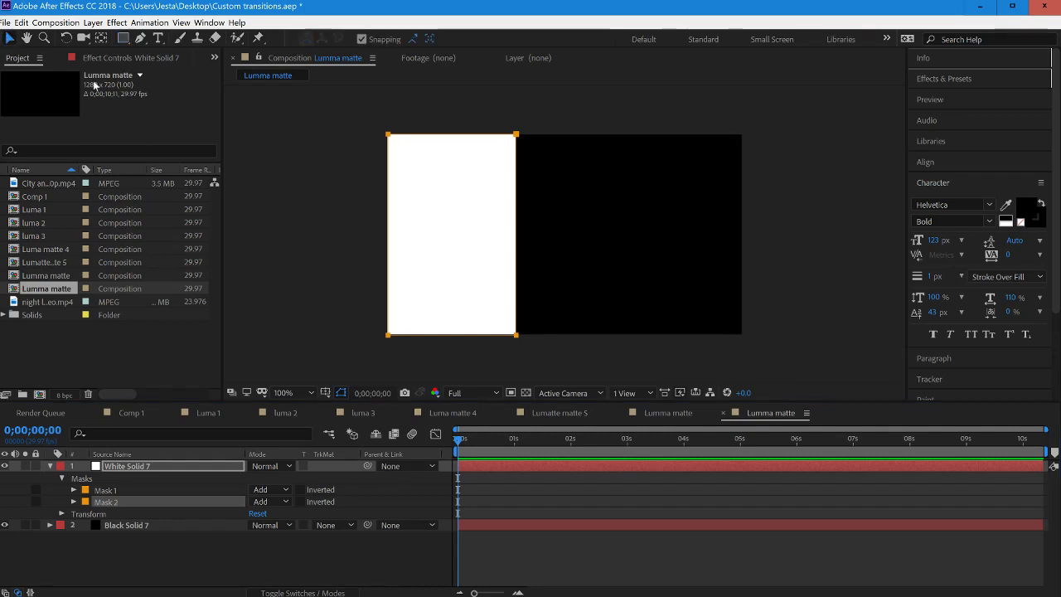
double_click(389, 336)
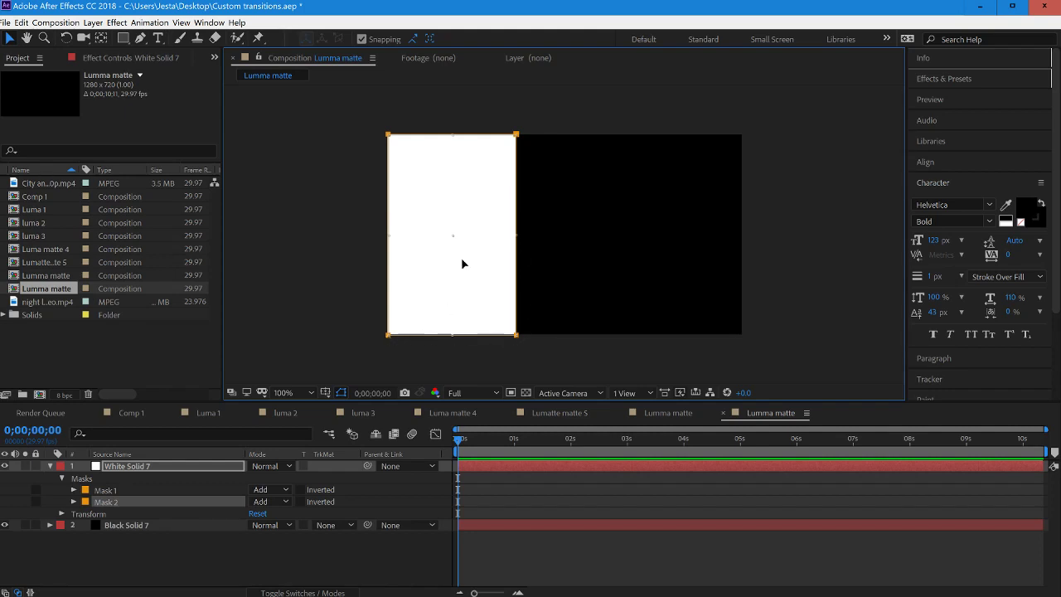
drag(442, 266, 571, 268)
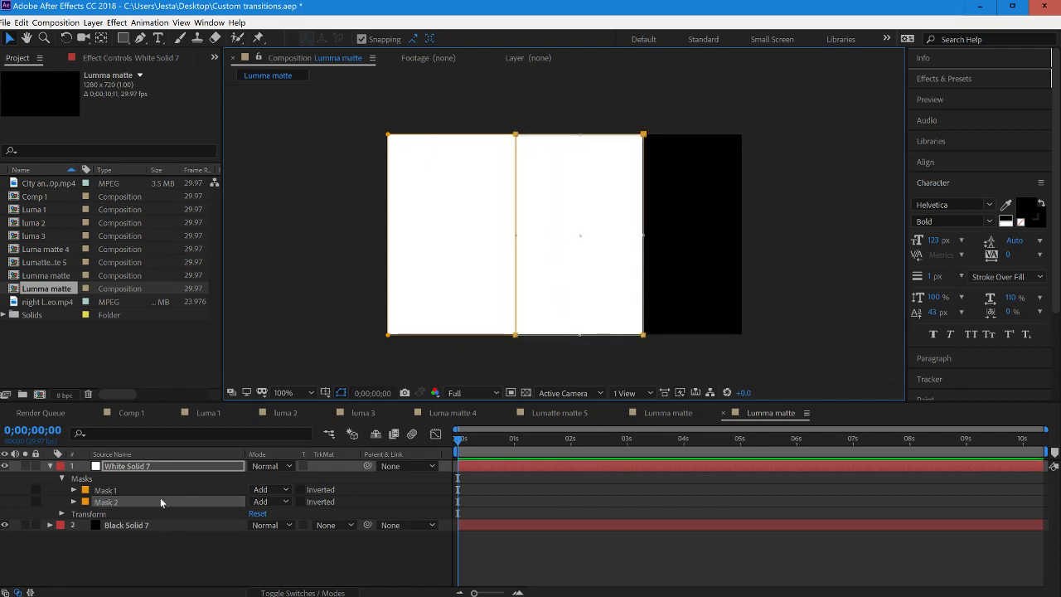
Duplicate Mask 2 and place the copy flush against its right edge, so it covers the remaining black area.
key(ctrl+d)
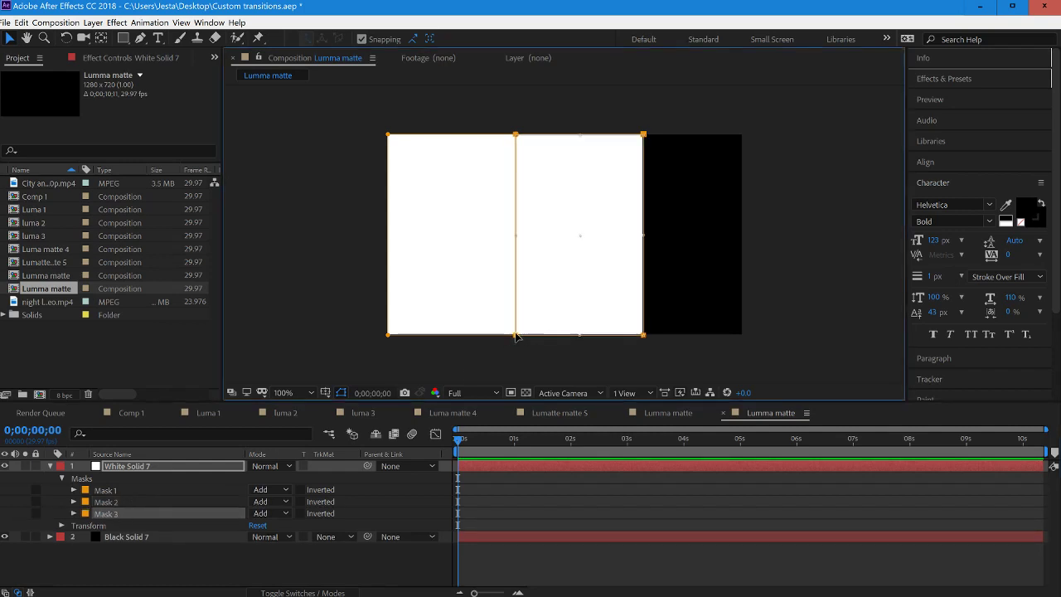
drag(561, 300, 679, 305)
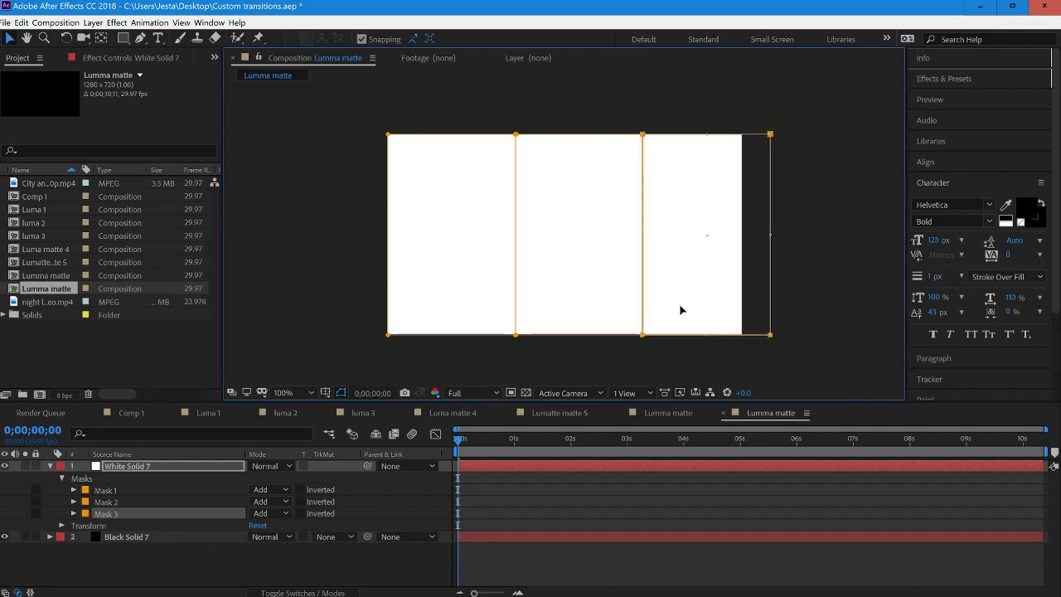
key(Left)
key(Left)
key(Left)
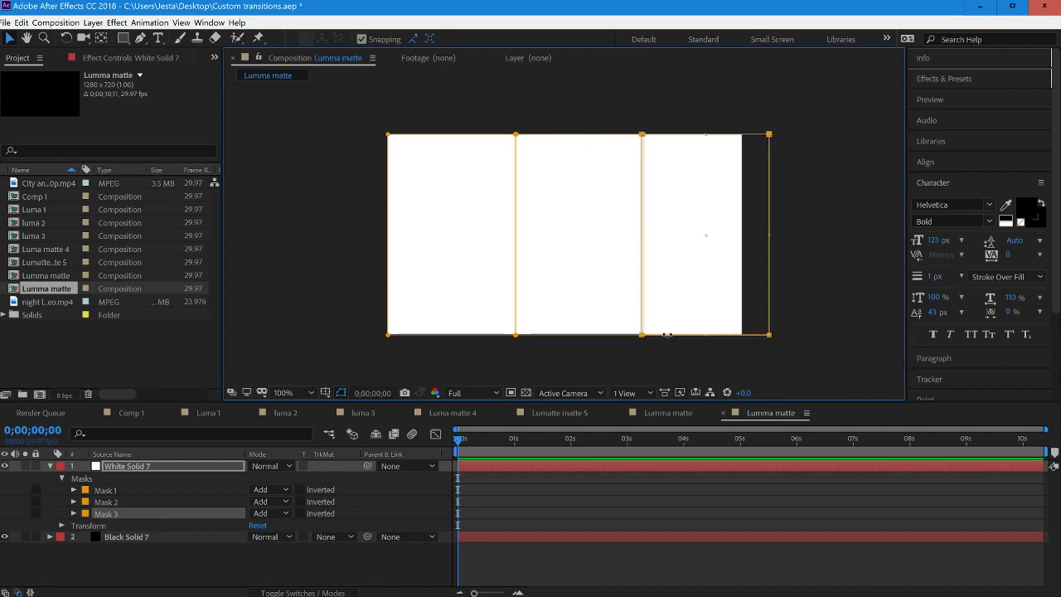
key(Right)
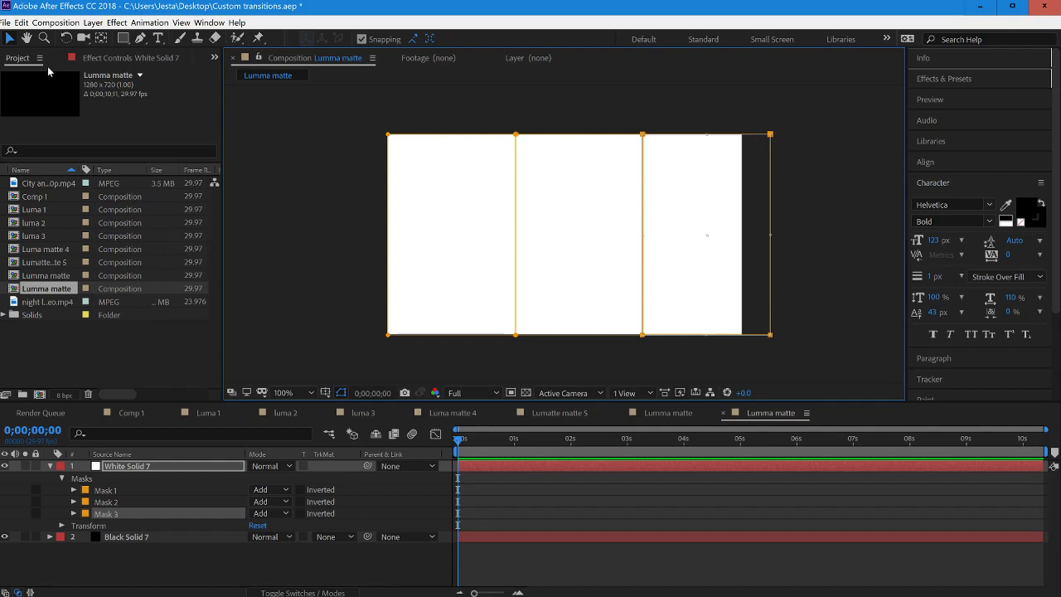
Shift all three masks left together so they overhang the frame about equally on both sides.
click(101, 492)
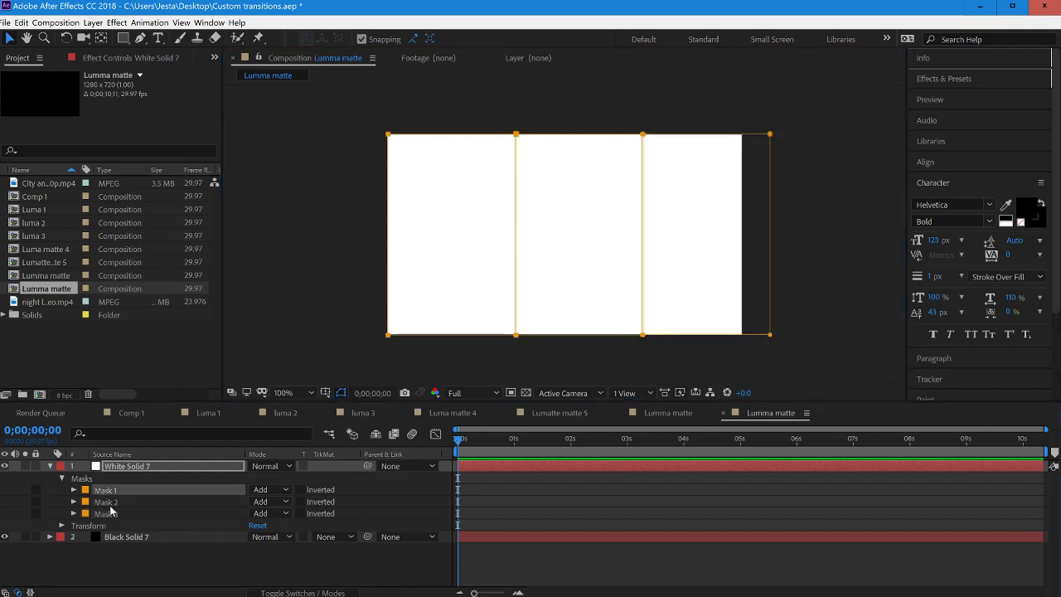
shift+click(115, 515)
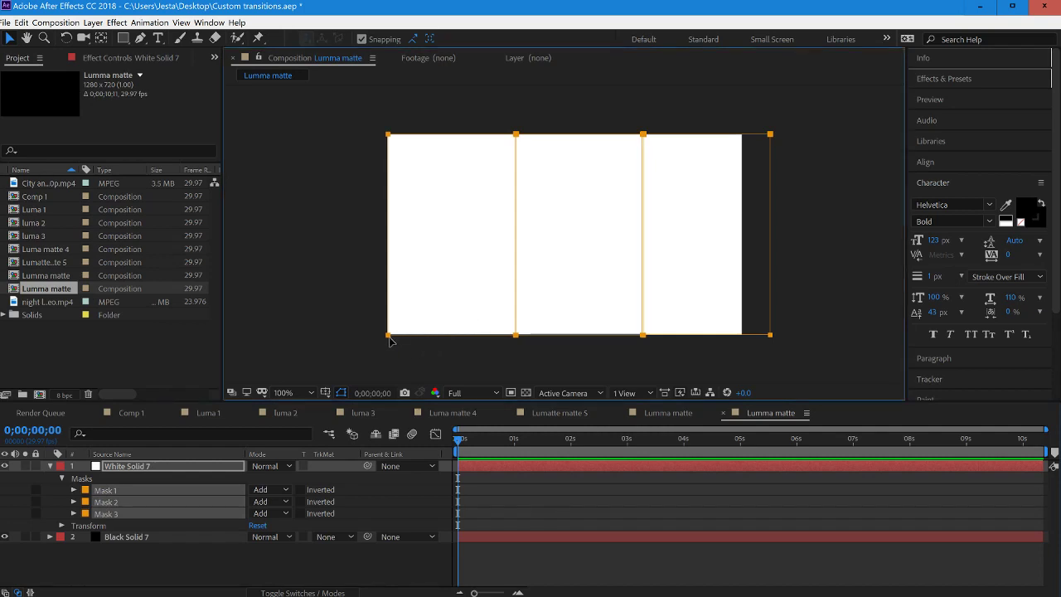
drag(448, 309, 431, 310)
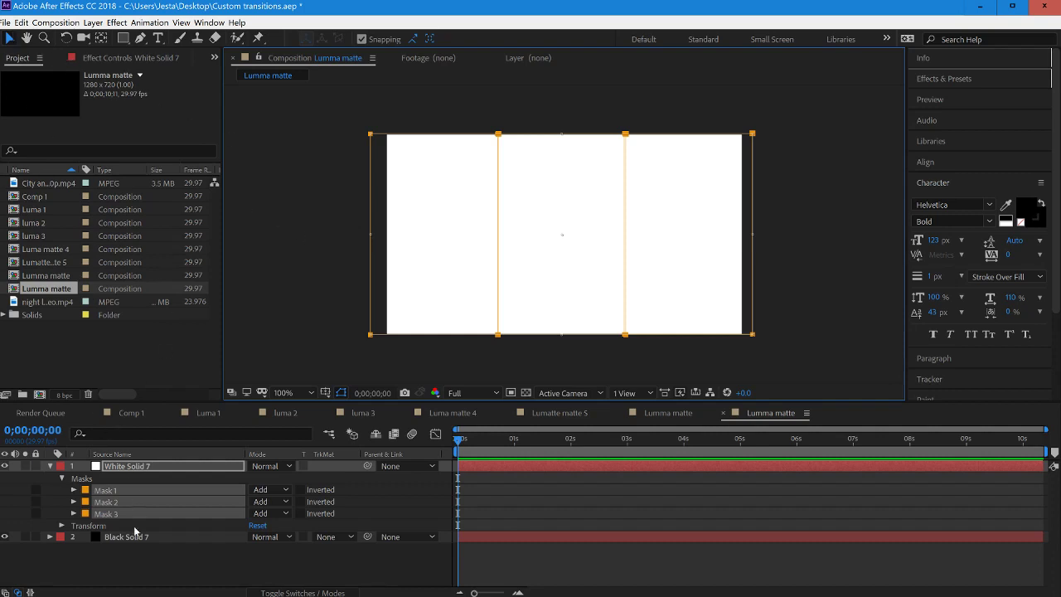
Enable Mask Path keyframing for Mask 1, Mask 2 and Mask 3 at 0 seconds and show only the keyframed properties.
click(150, 572)
click(145, 485)
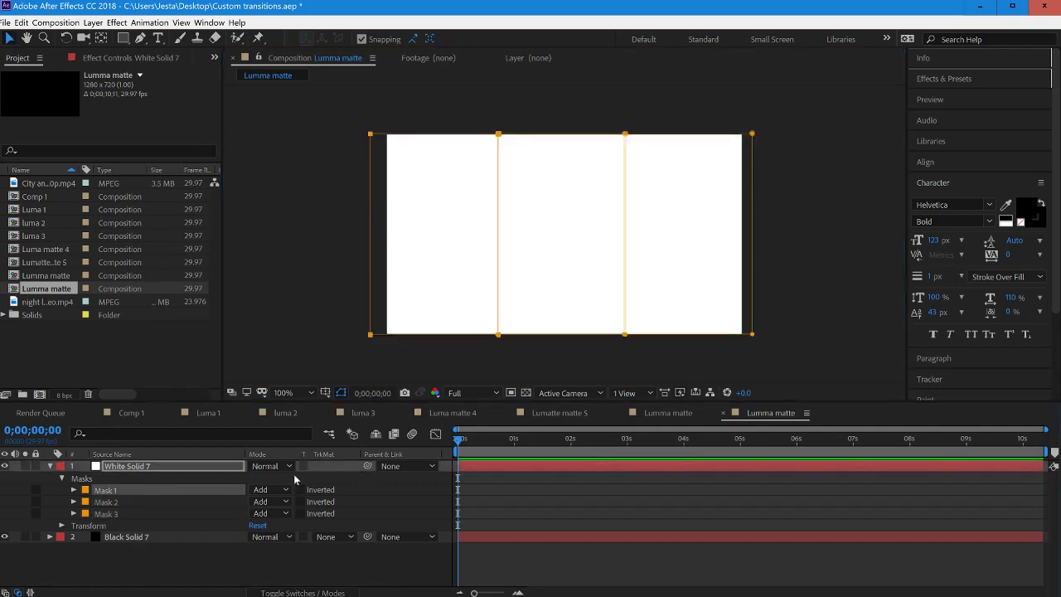
click(74, 490)
click(97, 501)
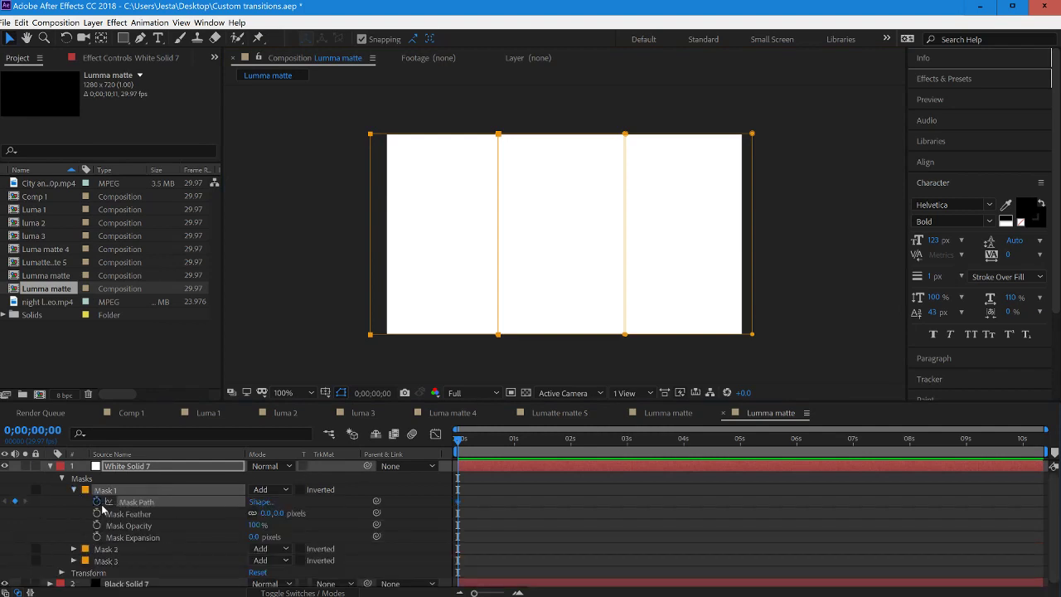
click(73, 491)
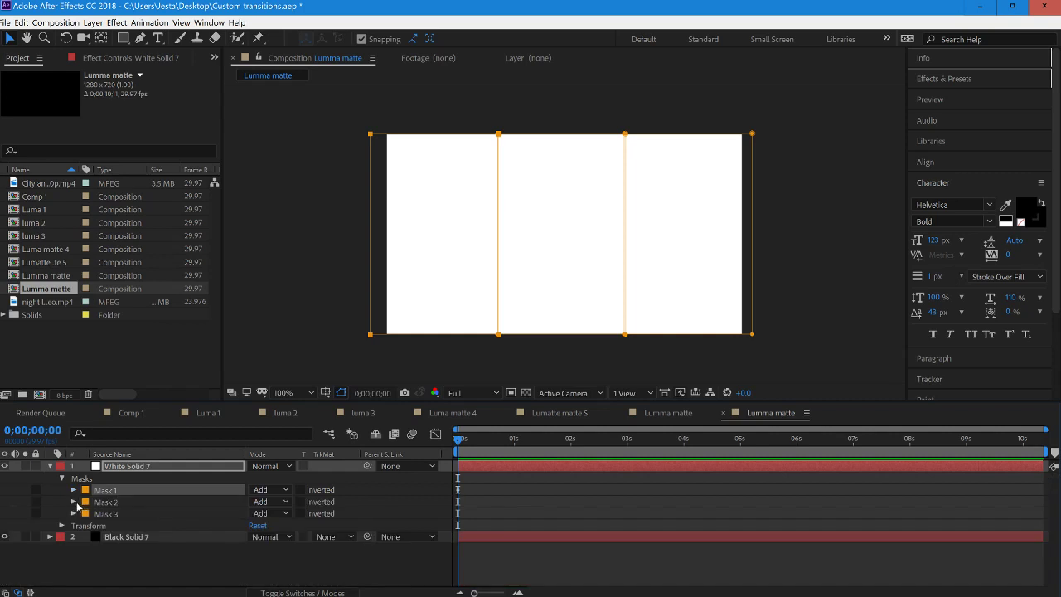
click(74, 501)
click(96, 513)
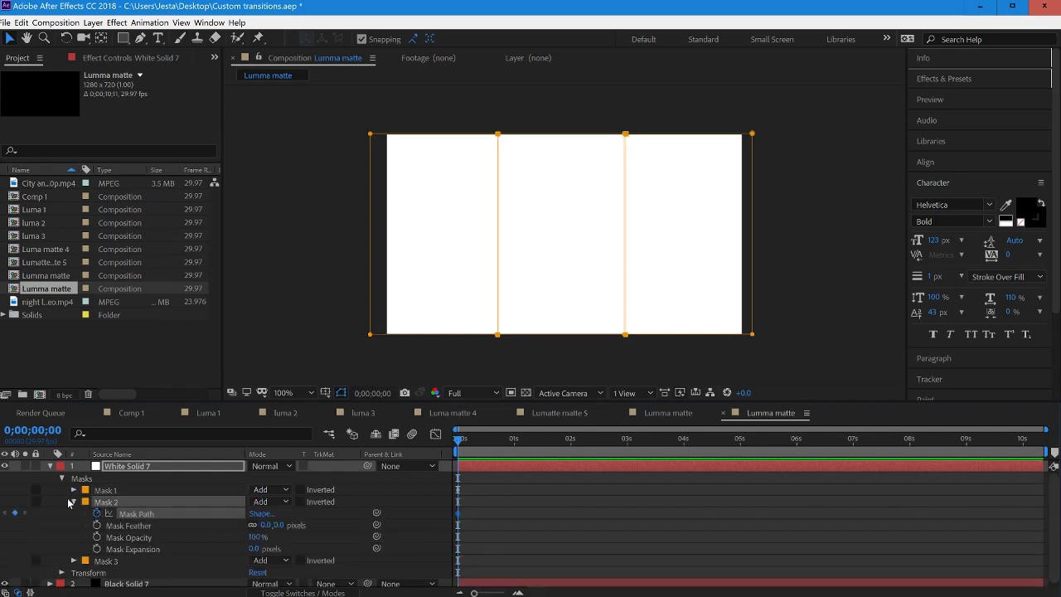
click(73, 502)
click(74, 514)
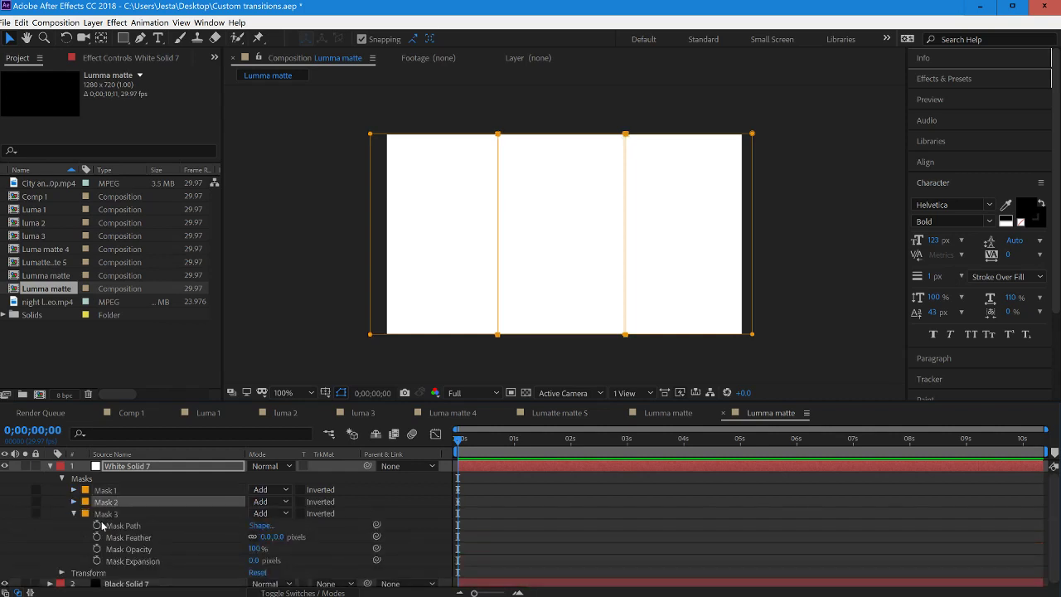
click(97, 525)
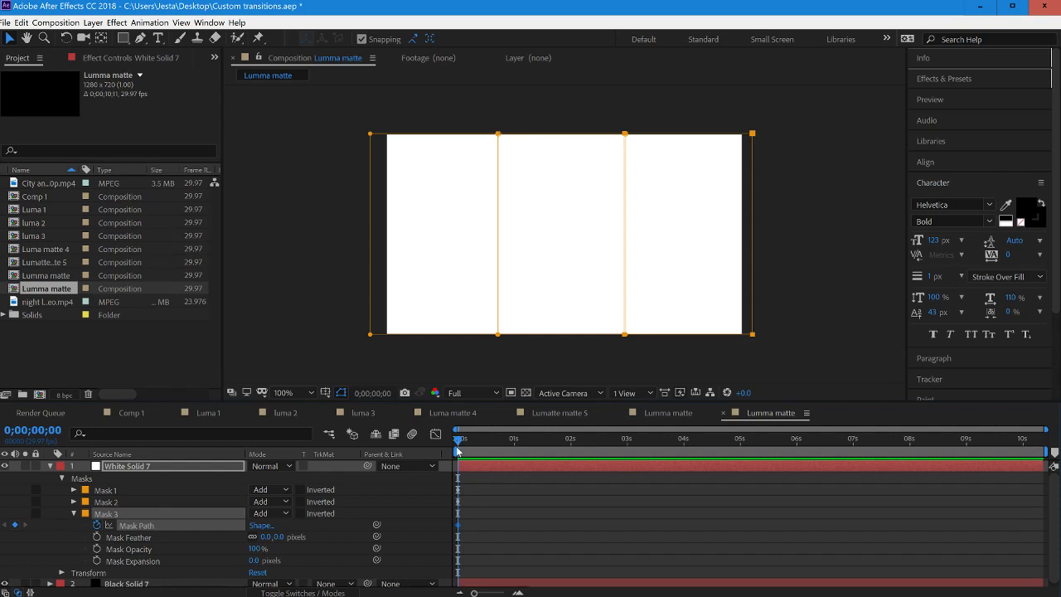
key(u)
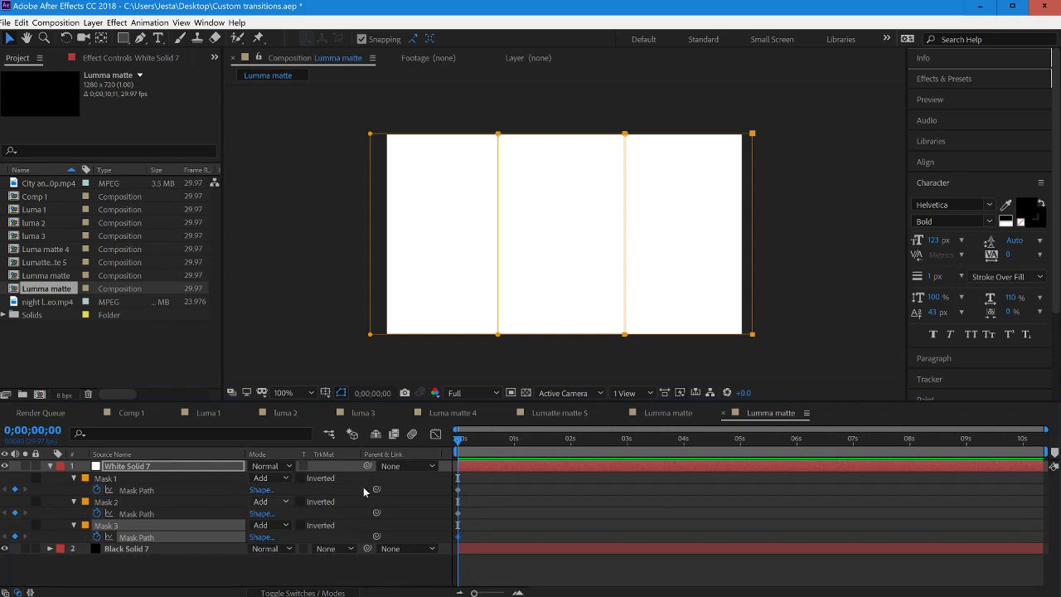
Move the three Mask Path keyframes to about 1.25 seconds and add new keyframes for all three masks at 0 seconds.
drag(467, 488, 528, 540)
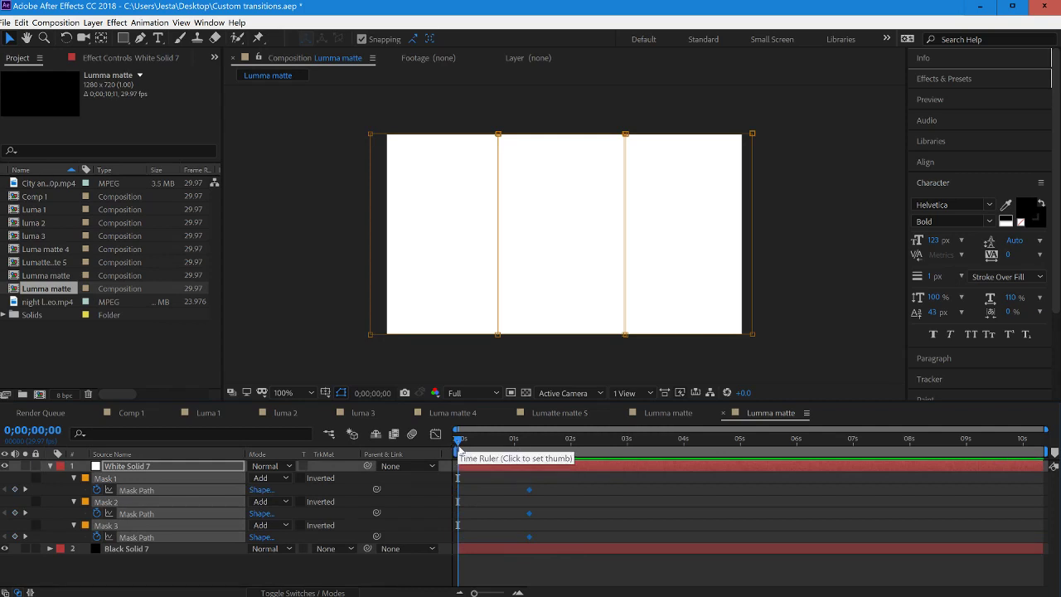
click(15, 490)
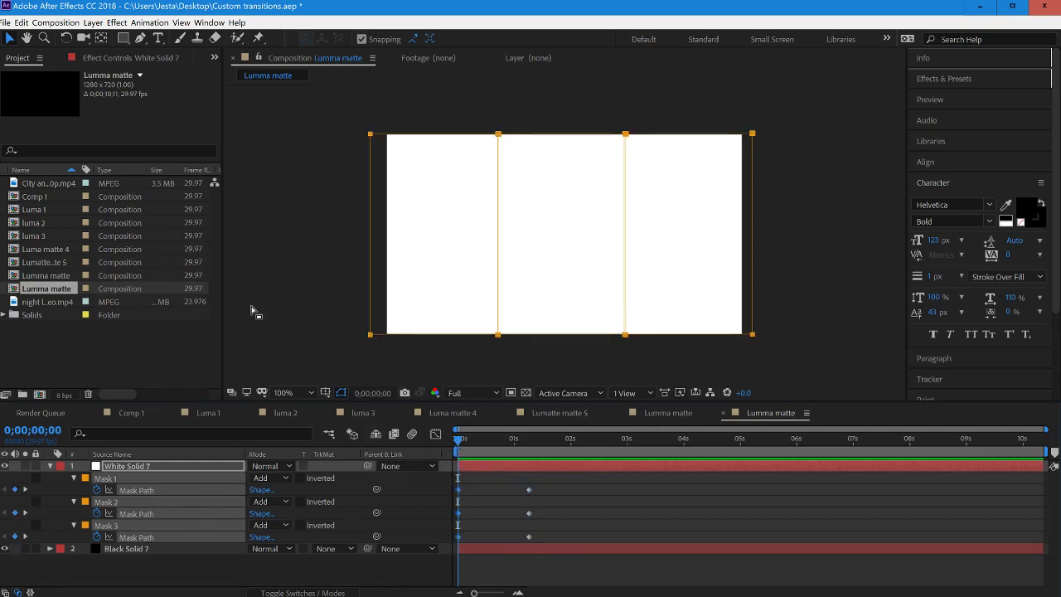
click(312, 292)
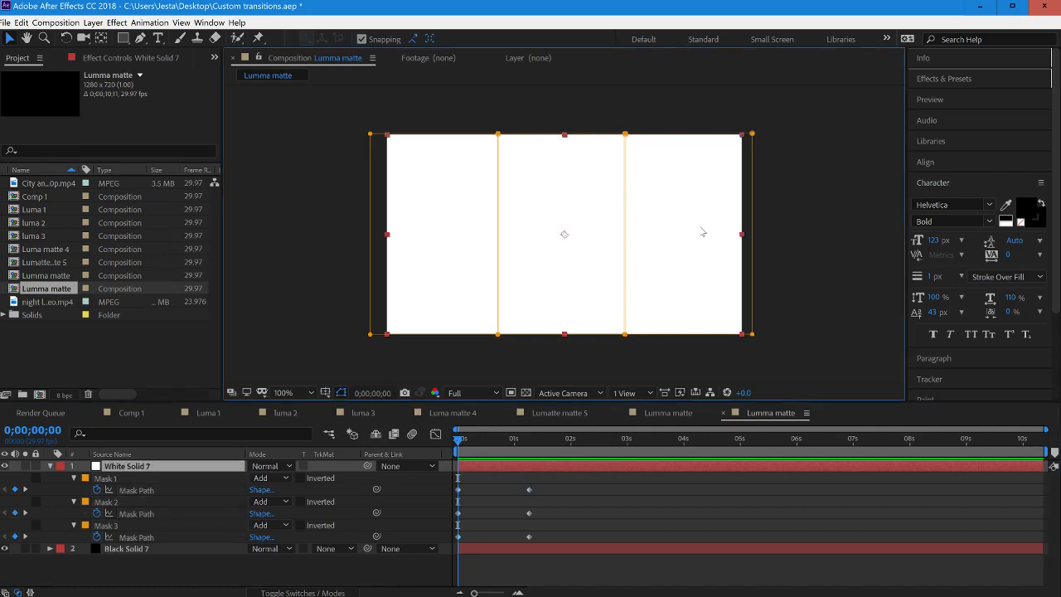
Reorder Mask 3 directly below Mask 1 and move both masks straight up out of the frame at 0 seconds.
click(146, 490)
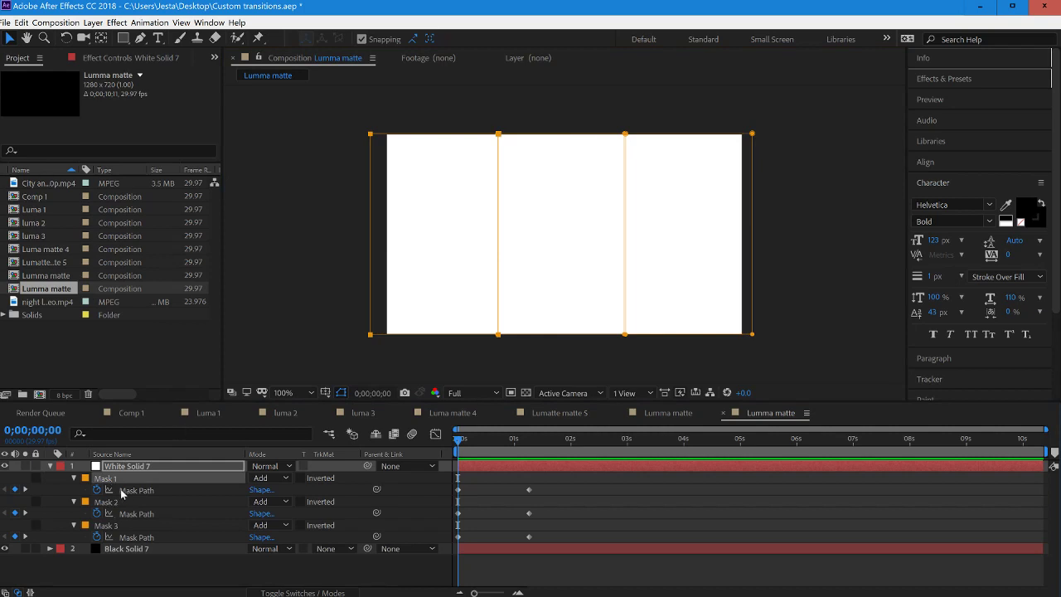
drag(118, 530, 130, 501)
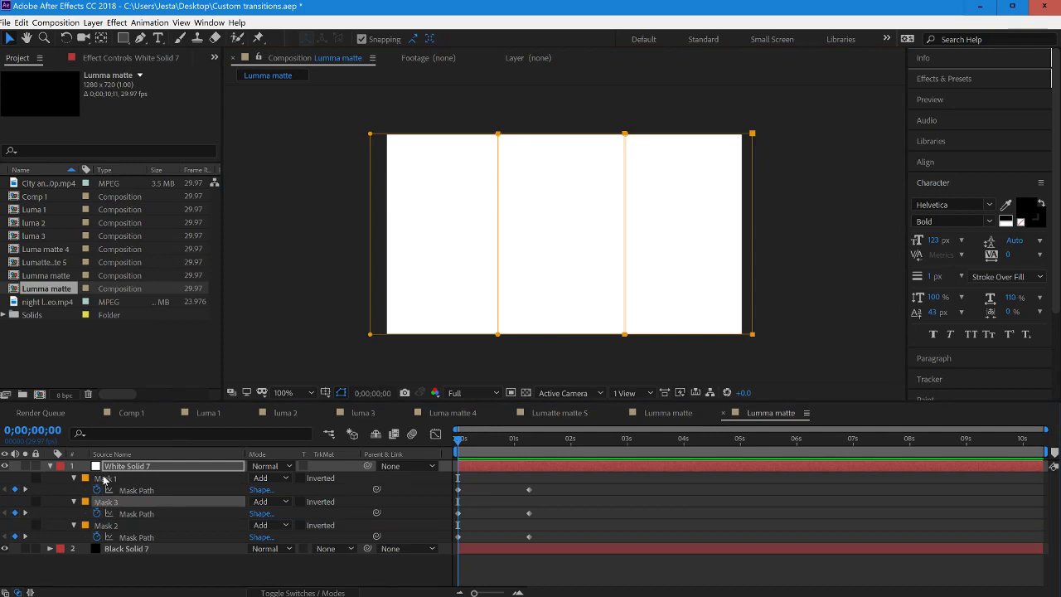
click(105, 479)
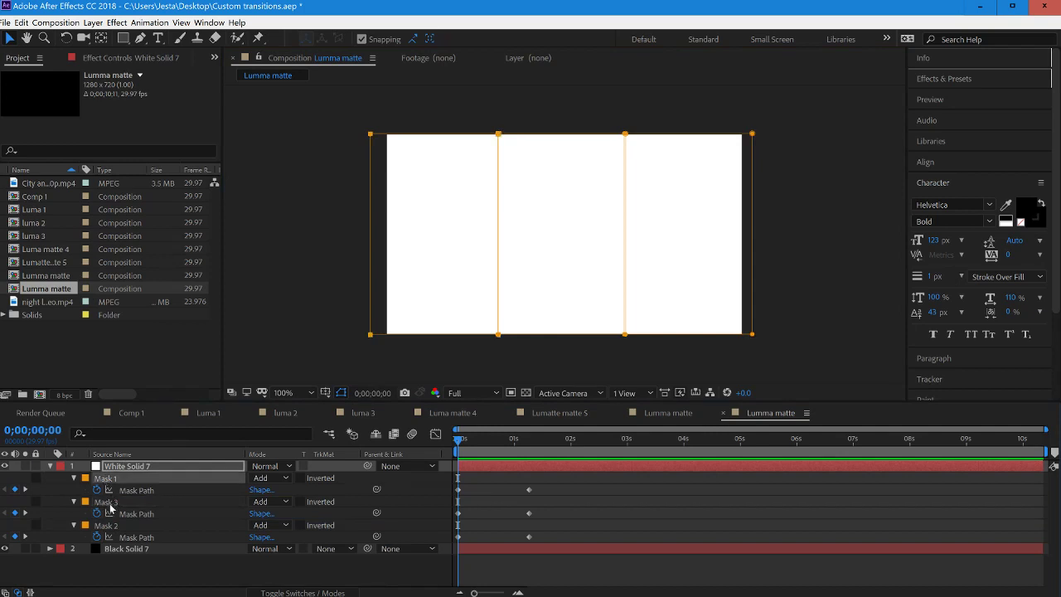
shift+click(109, 503)
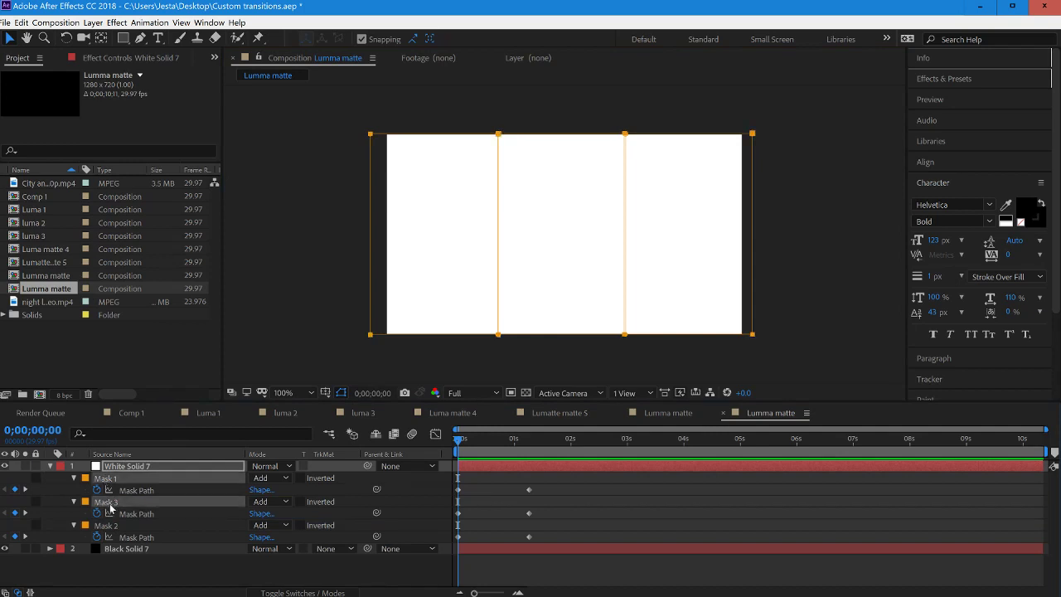
click(370, 136)
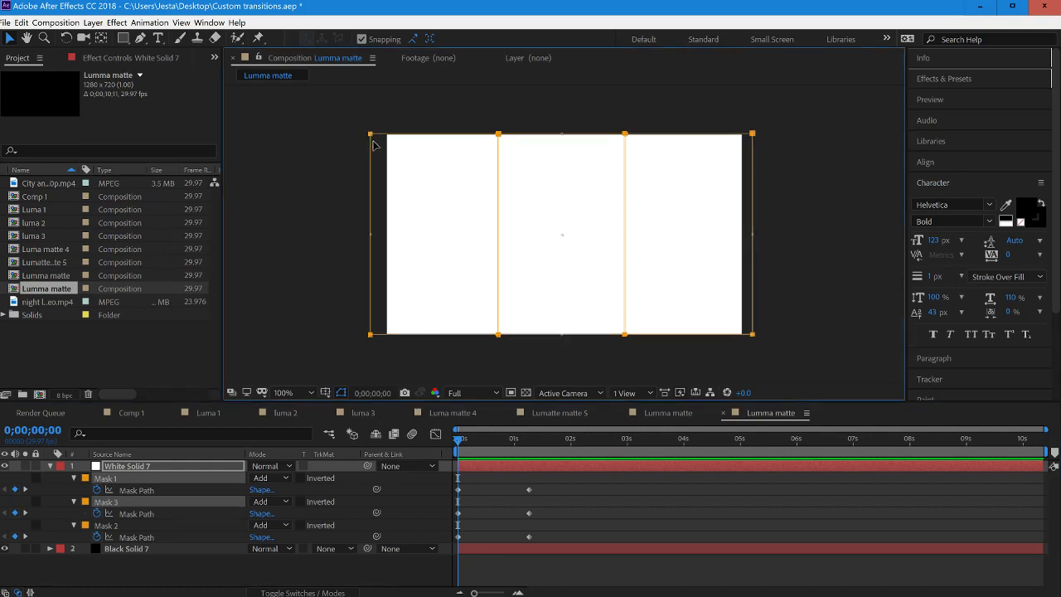
drag(377, 156, 378, 148)
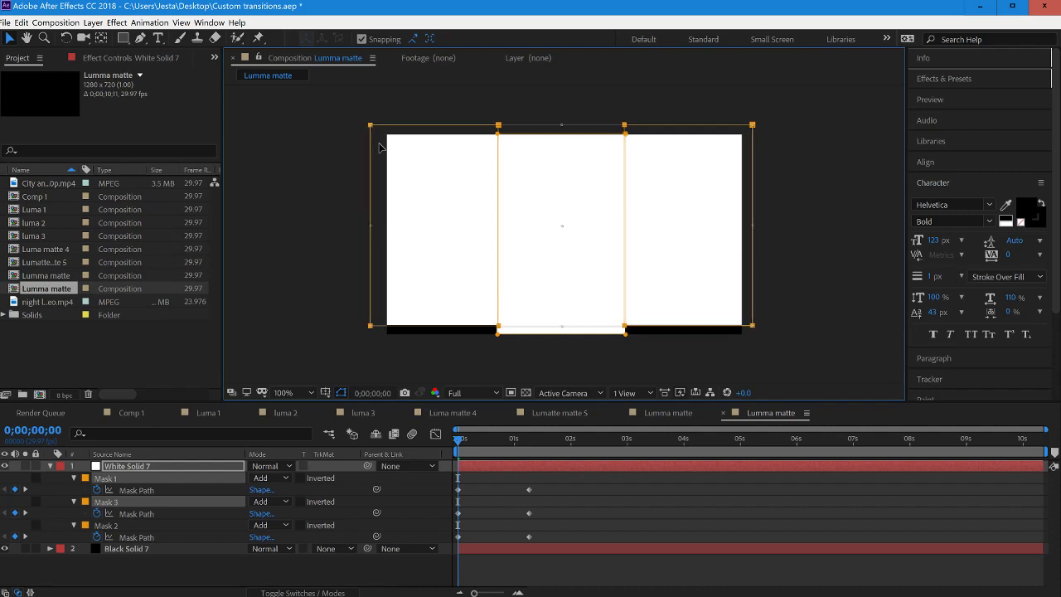
drag(379, 148, 398, 91)
drag(423, 200, 435, 118)
drag(435, 157, 435, 110)
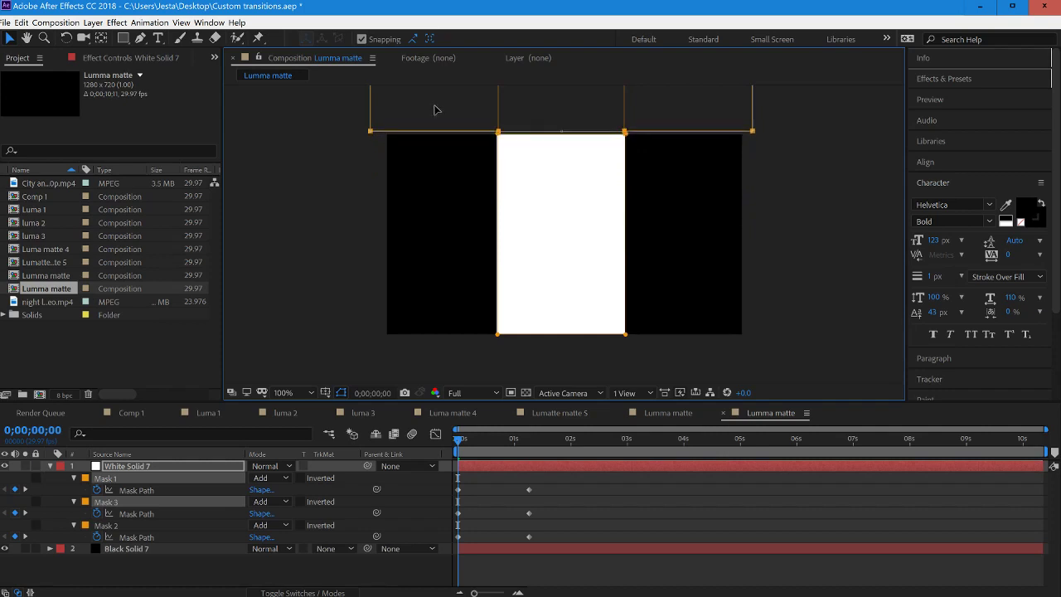
Move the middle mask, Mask 2, straight down below the frame at 0 seconds and preview the animation.
click(152, 528)
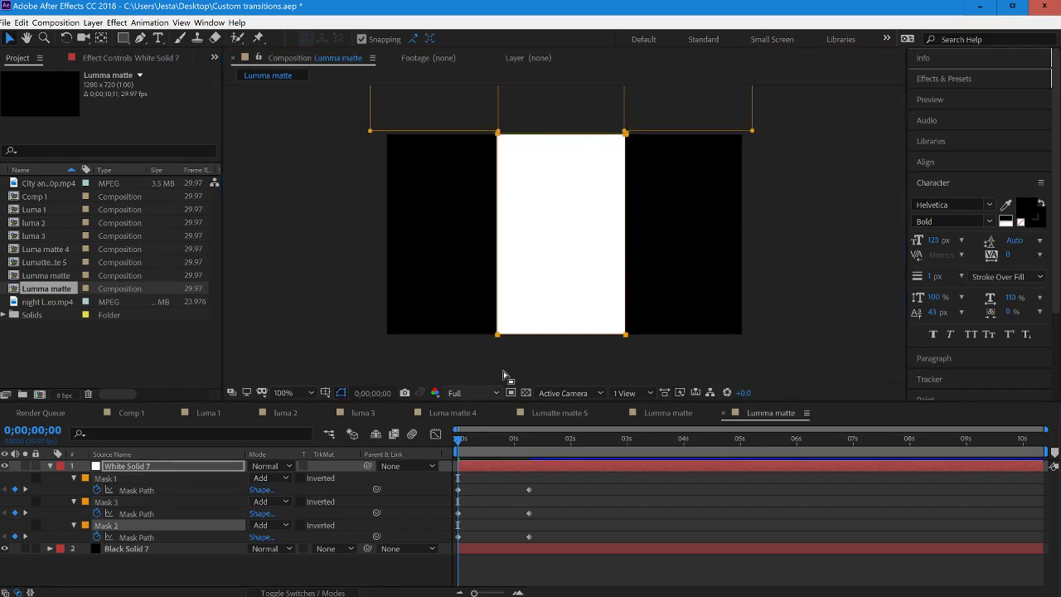
click(496, 336)
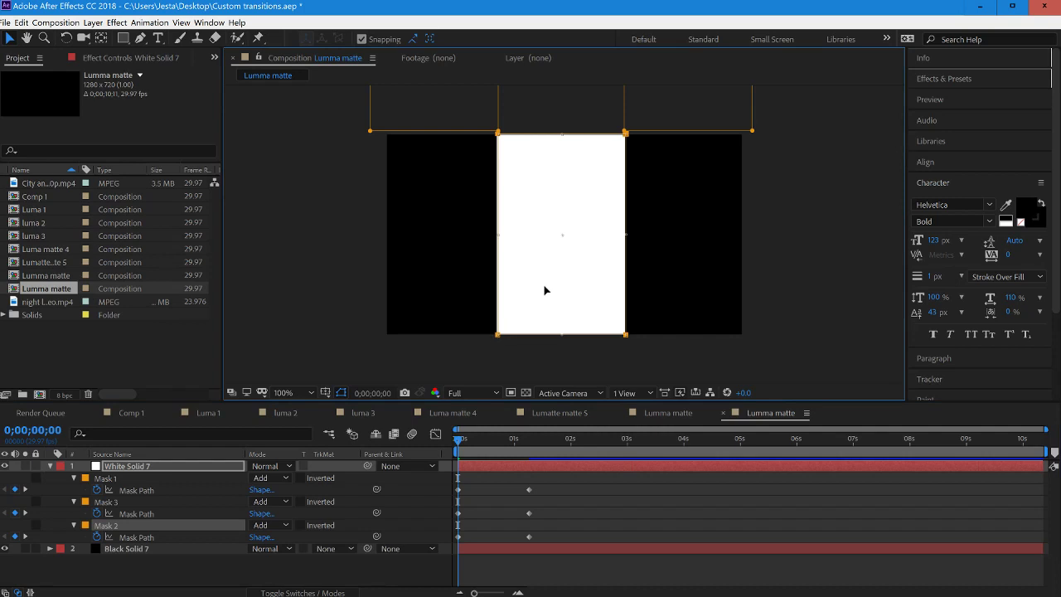
drag(545, 302, 511, 393)
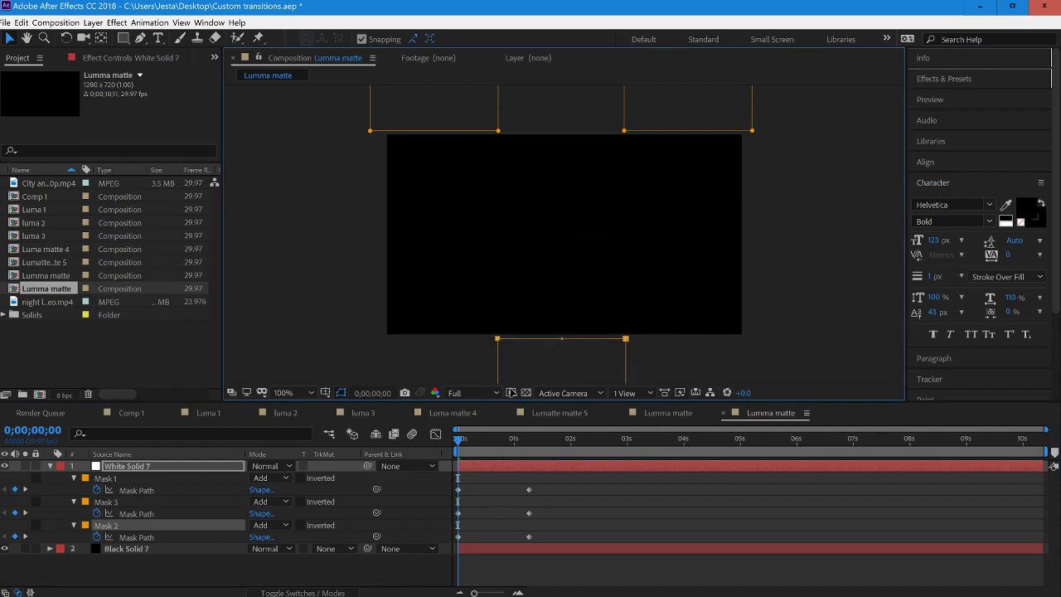
key(space)
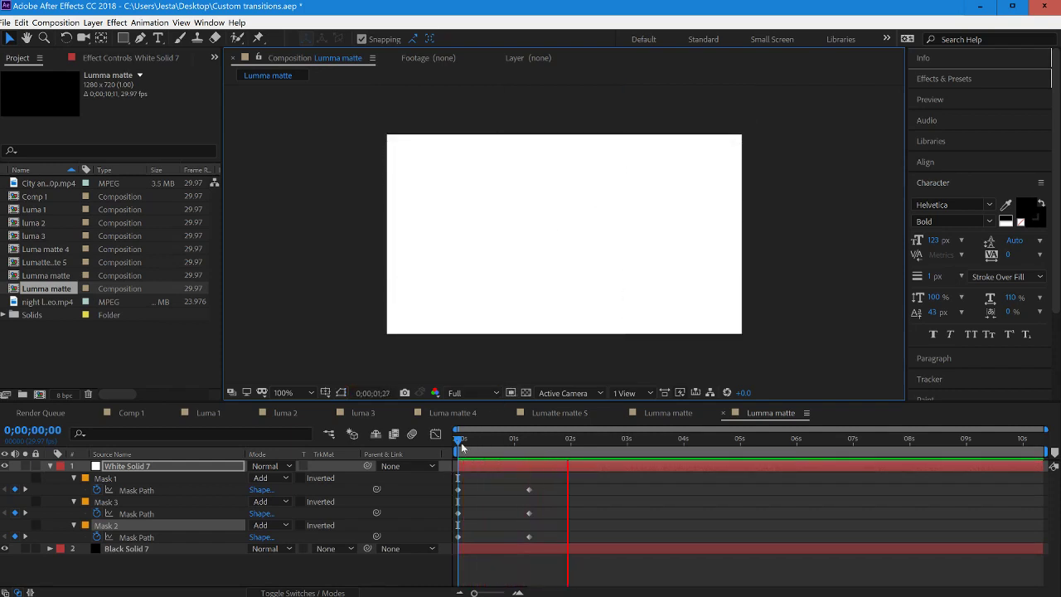
key(space)
Apply Easy Ease to all Mask Path keyframes and put Mask 3 back below Mask 2 in the mask order.
drag(550, 484, 456, 557)
right_click(460, 540)
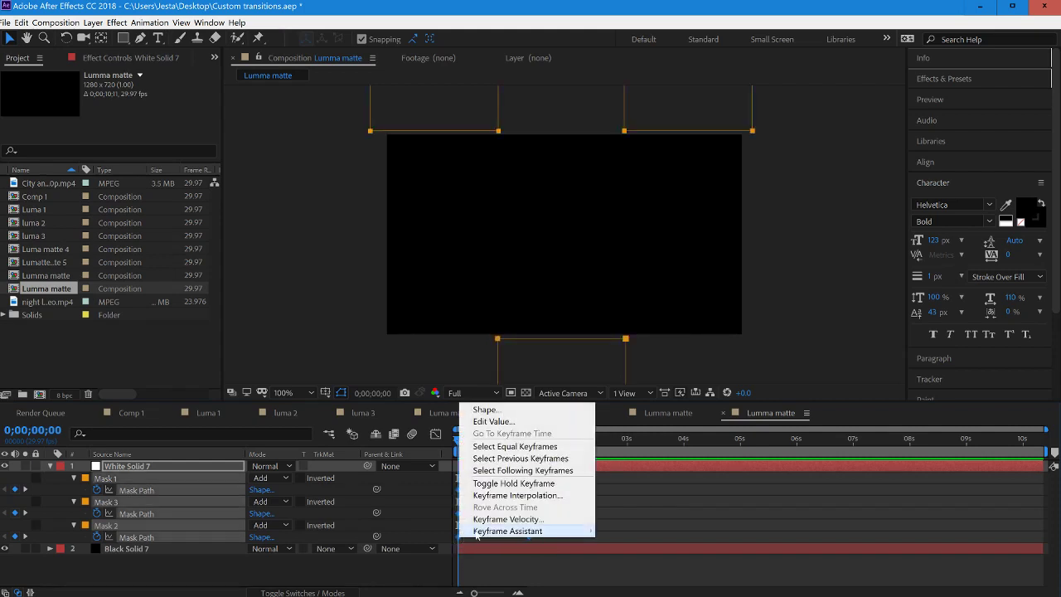
mouse_move(508, 531)
click(647, 461)
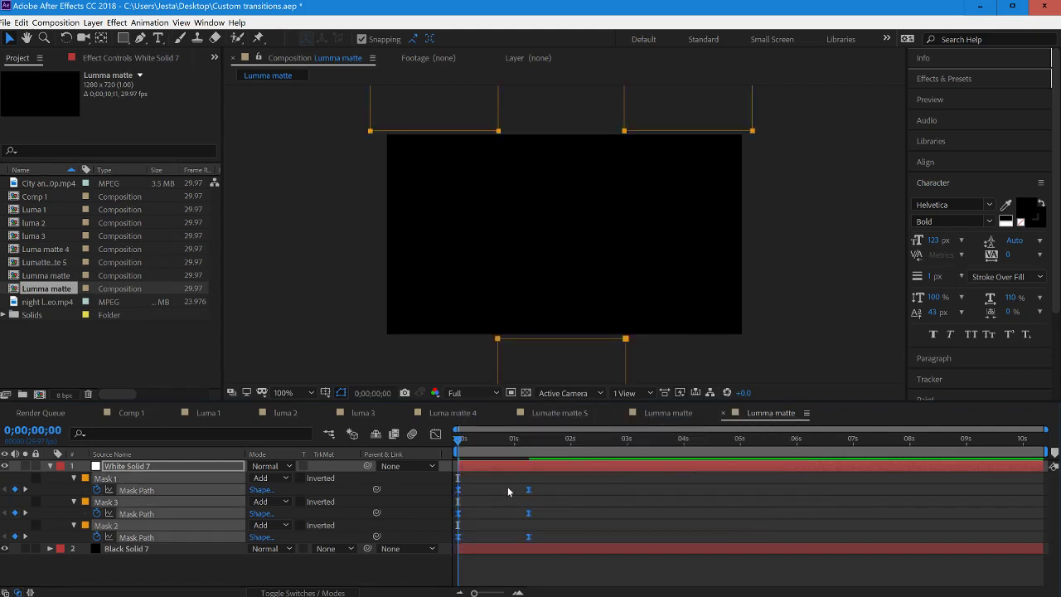
click(515, 574)
drag(133, 506, 138, 539)
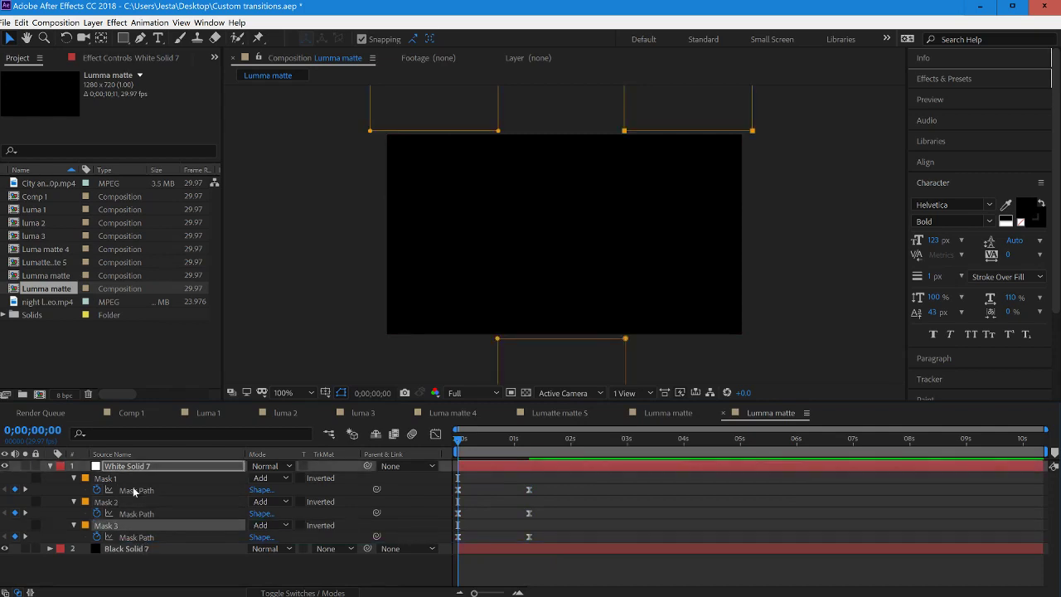
Shift Mask 2's keyframe pair to start at about 0.4 seconds and Mask 3's at about 0.9 seconds, and preview the staggered animation.
click(176, 579)
drag(547, 507, 481, 514)
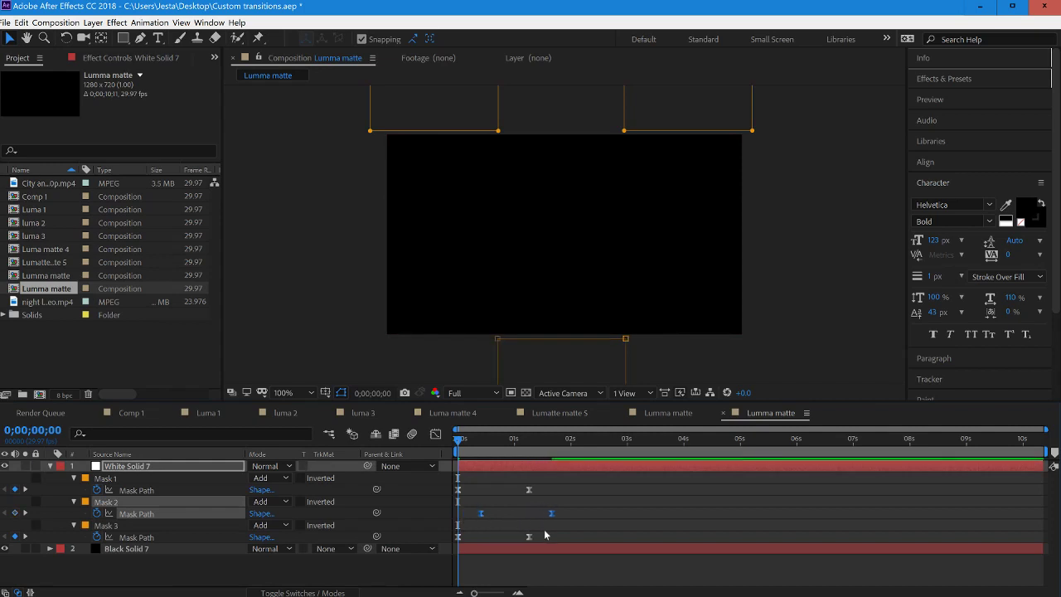
drag(547, 536, 507, 544)
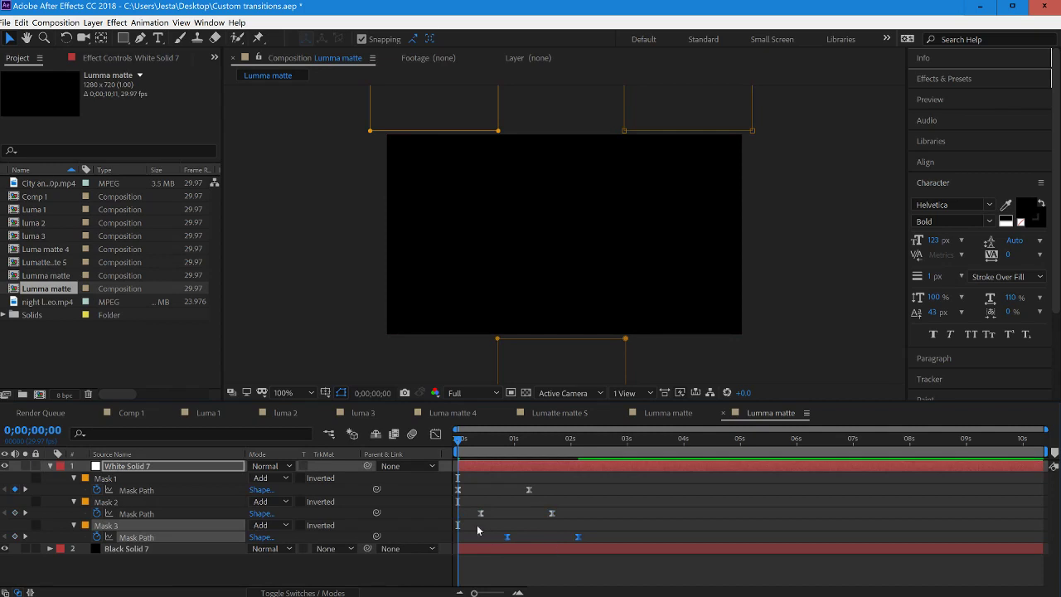
key(space)
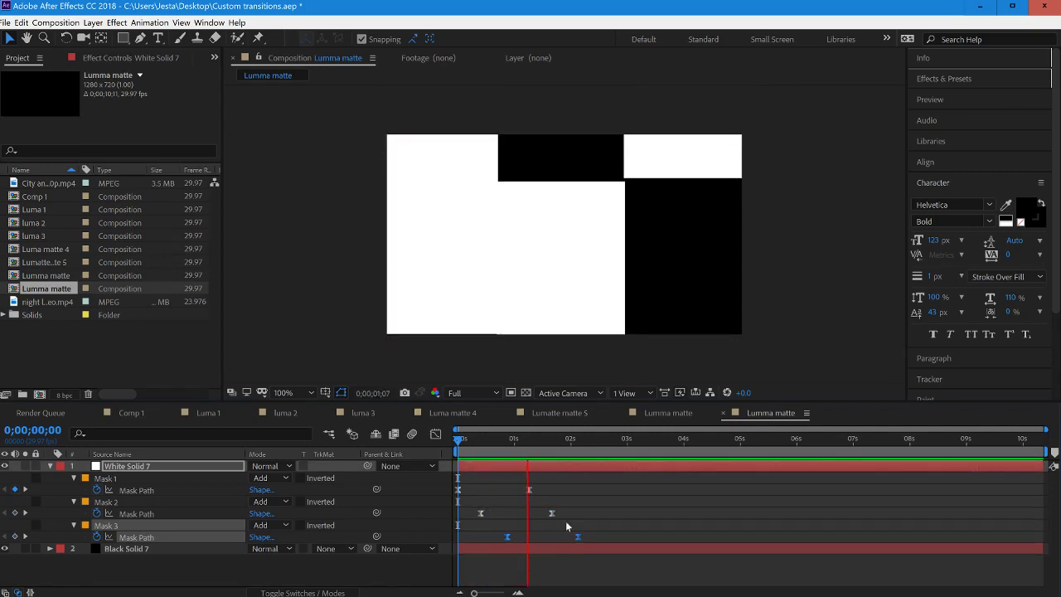
click(460, 435)
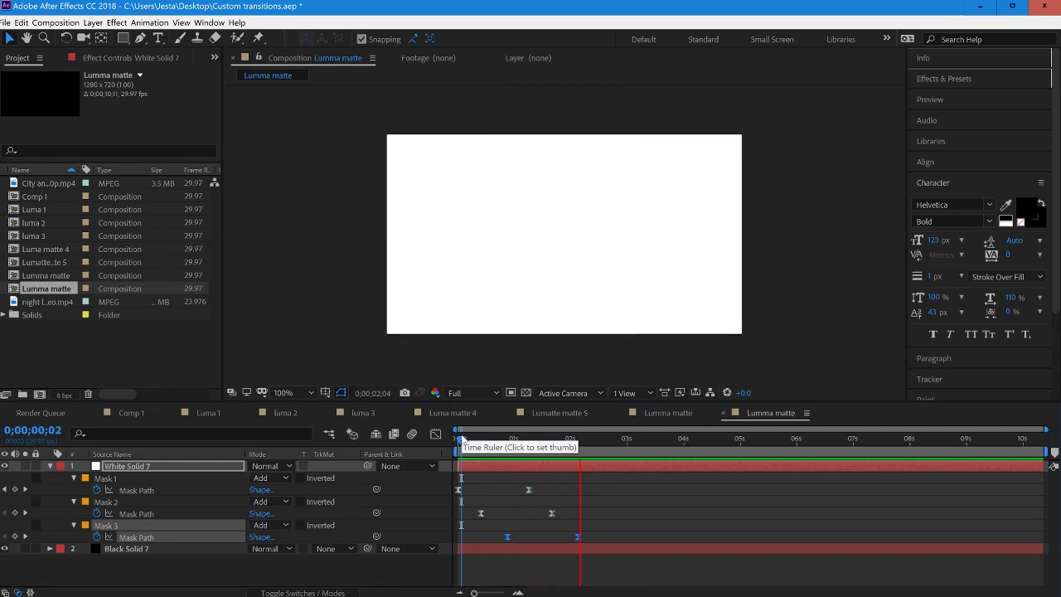
drag(461, 436, 453, 436)
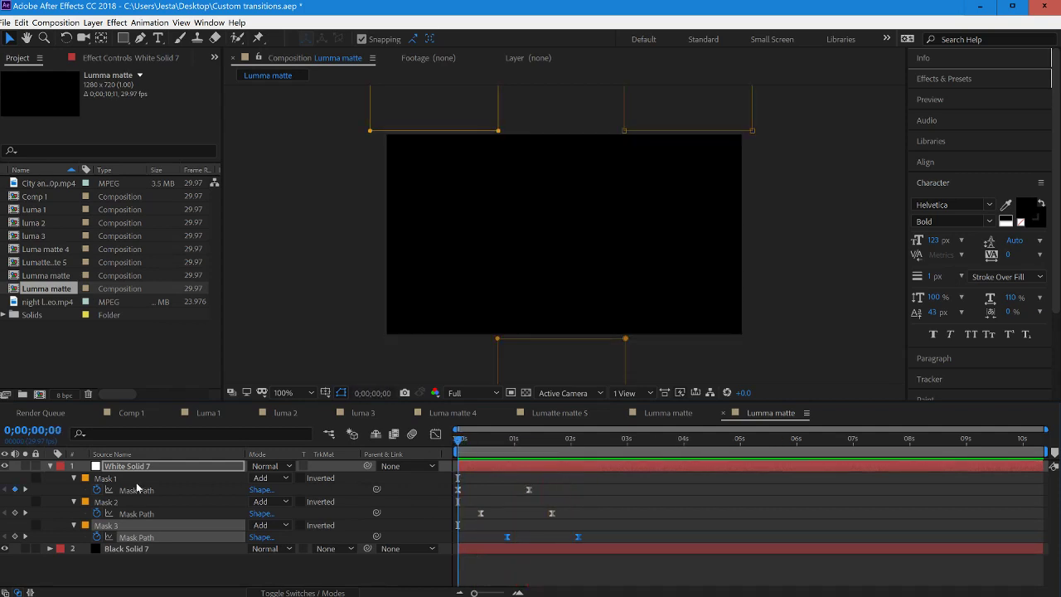
click(50, 465)
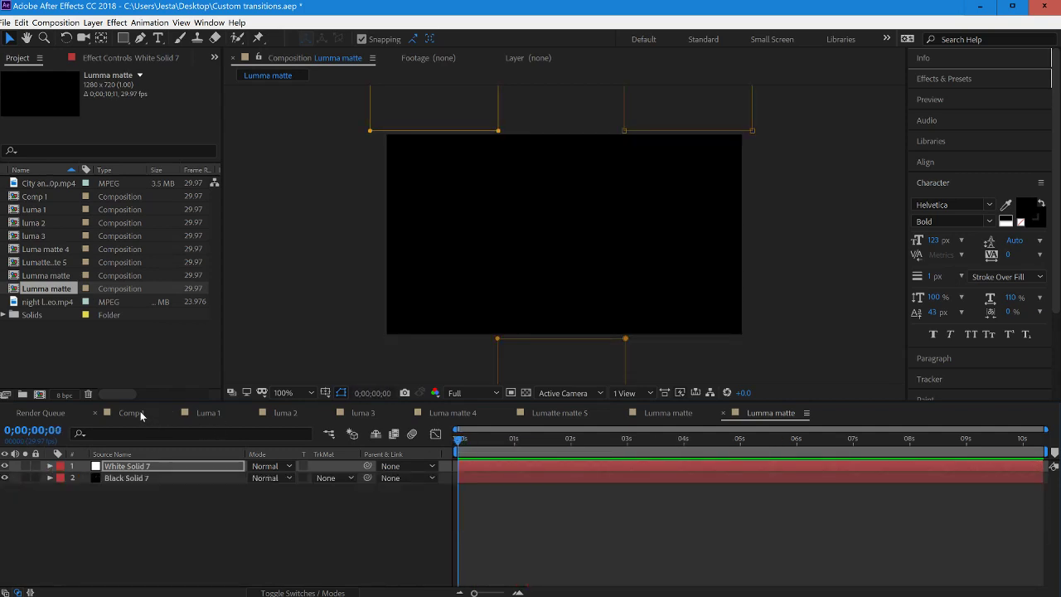
Set the current time in Comp 1 to 0;00;03;09 and identify the newly built Lumma matte composition in the project.
click(132, 412)
drag(702, 443, 646, 456)
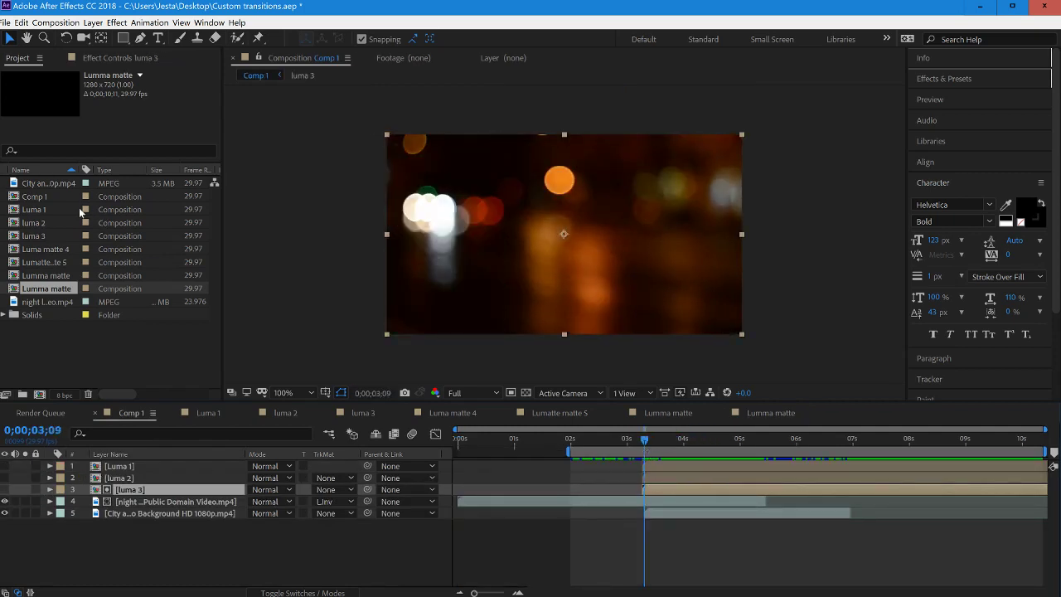
click(35, 196)
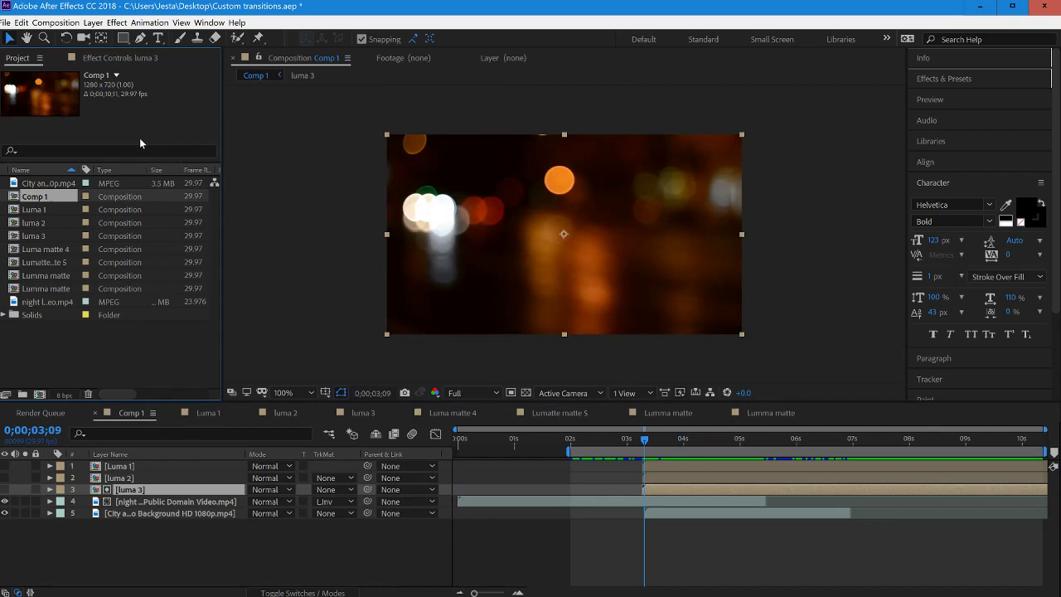
click(57, 290)
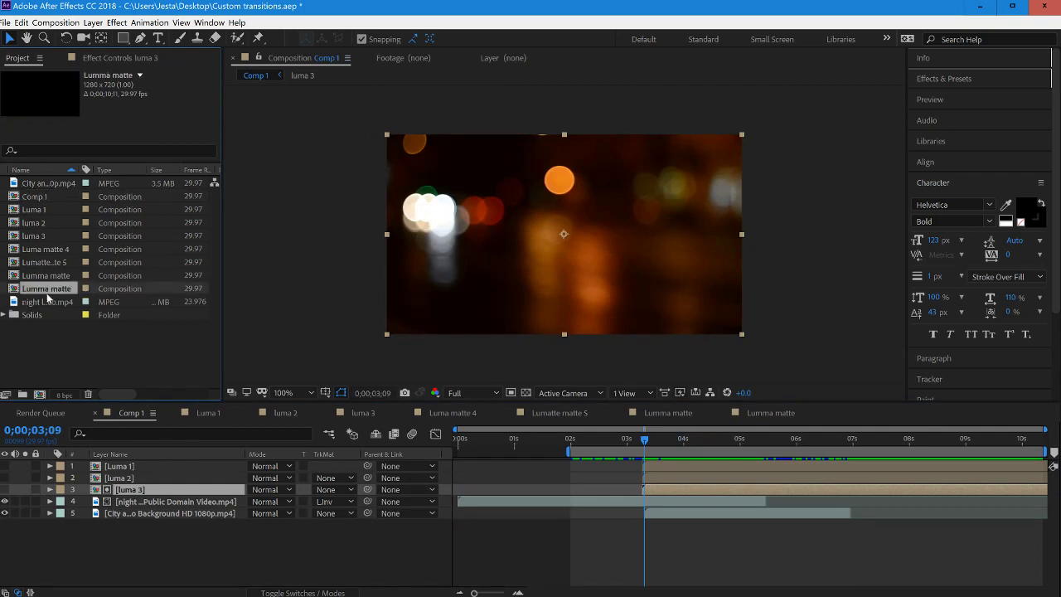
click(667, 412)
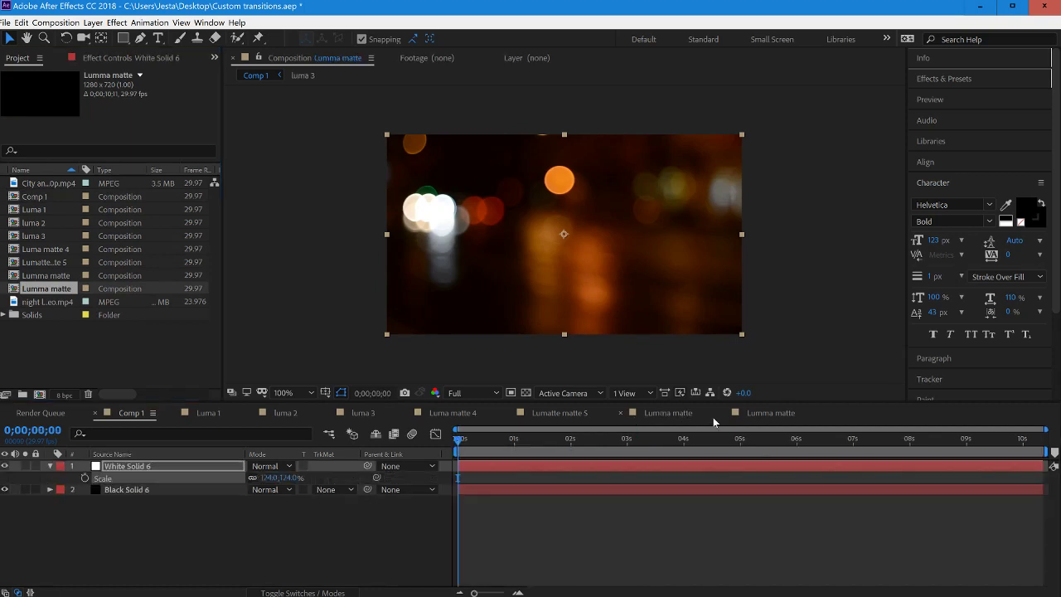
click(764, 413)
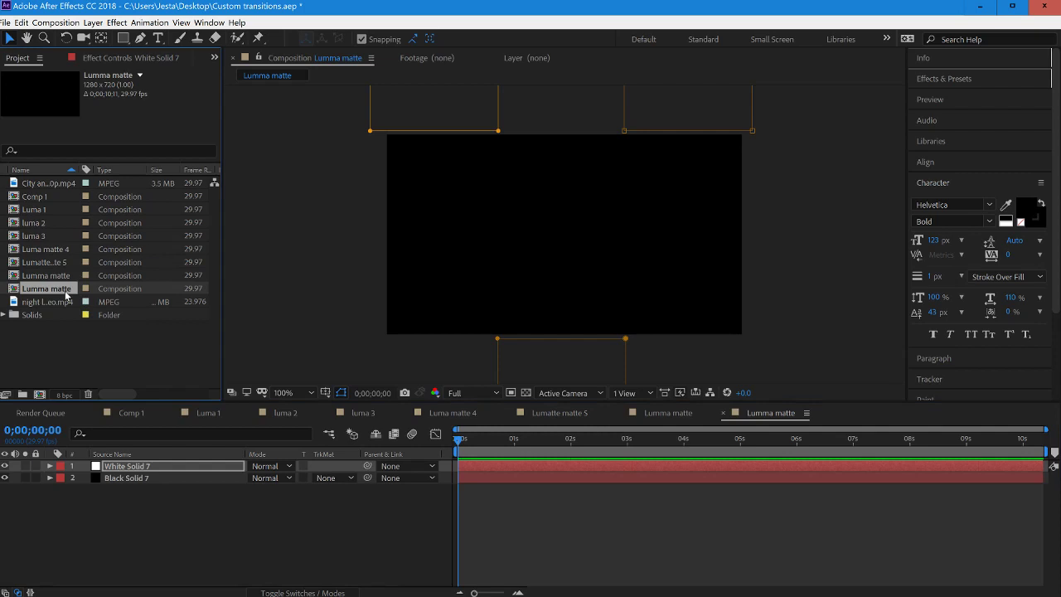
click(131, 413)
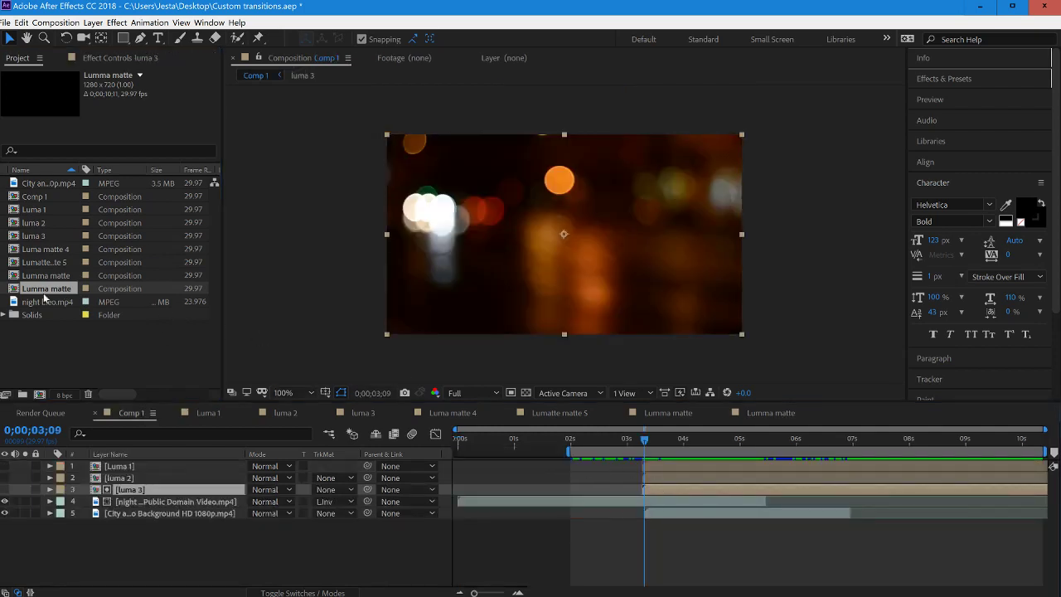
Place the new Lumma matte composition directly above the night video in Comp 1, start it at 0;00;03;08 and hide the layer.
drag(51, 296, 182, 500)
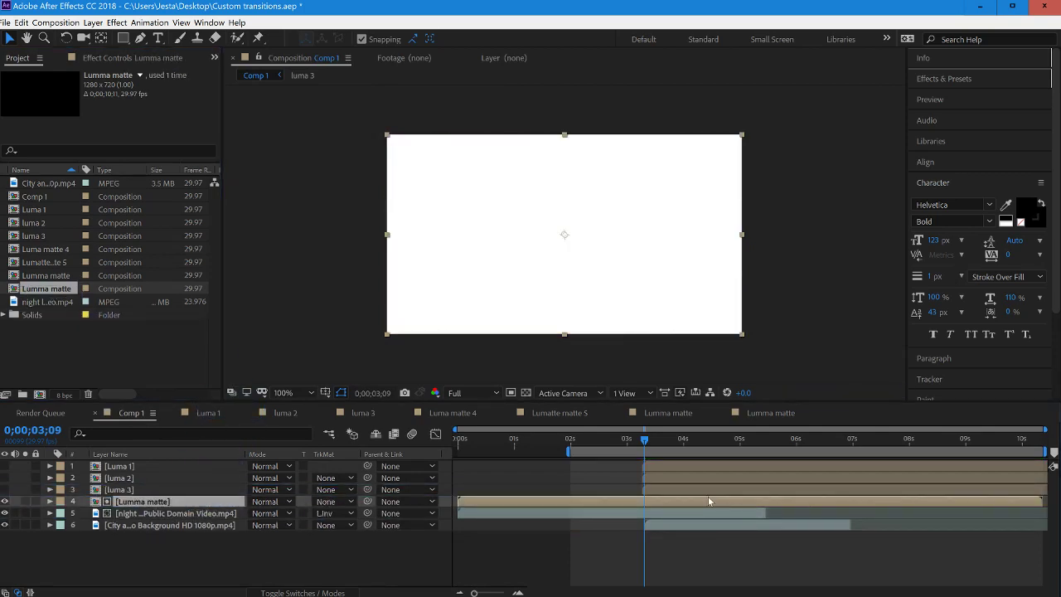
drag(645, 447, 643, 448)
key(bracketleft)
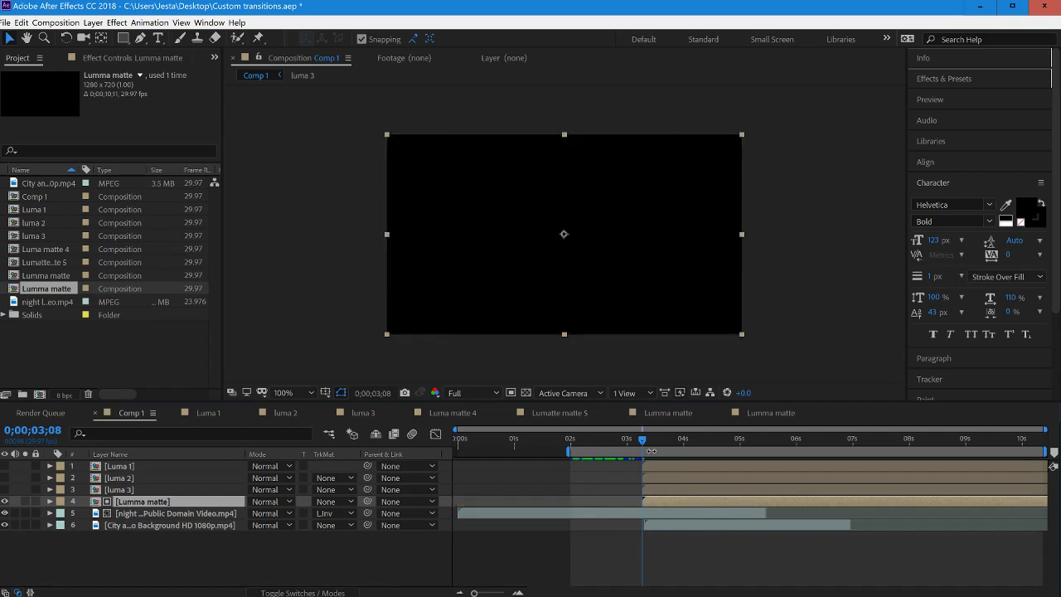
click(4, 502)
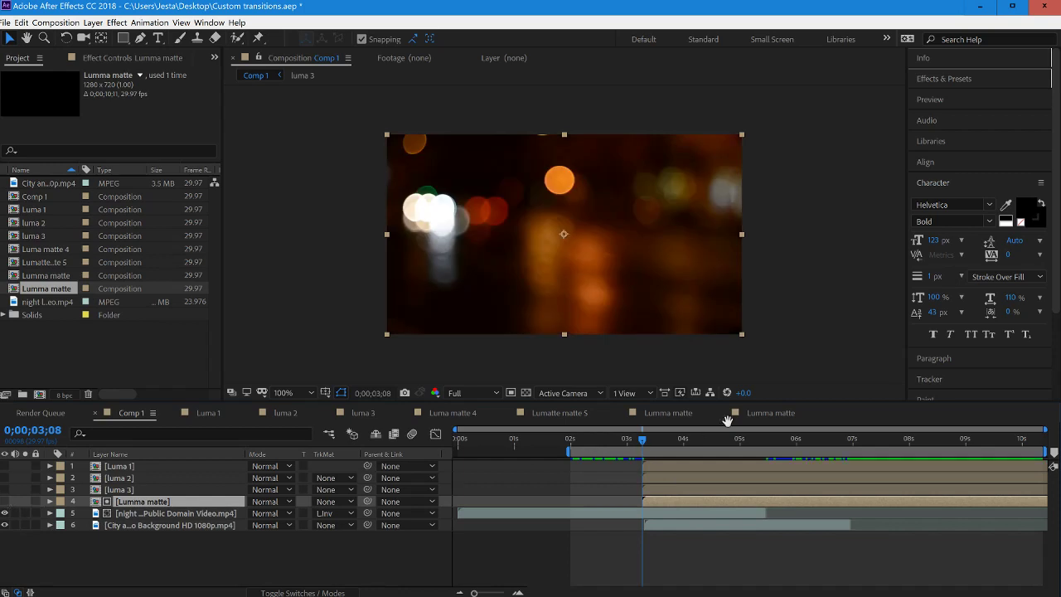
Preview the luma matte transition between the two clips in Comp 1 from 0;00;03;08 and from 0;00;02;14.
key(space)
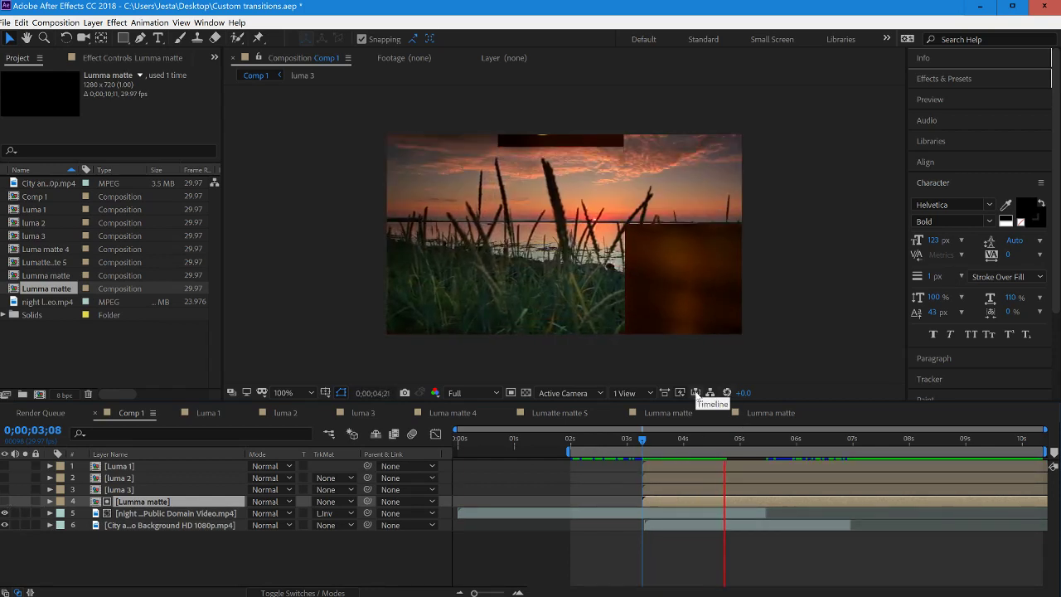
click(641, 442)
key(space)
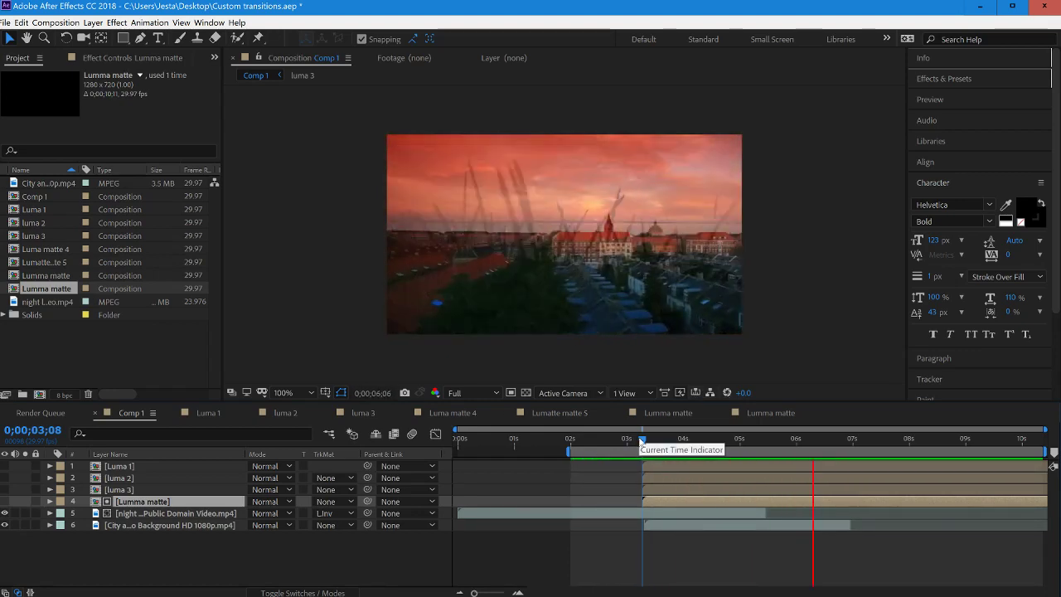
drag(641, 441, 597, 440)
key(space)
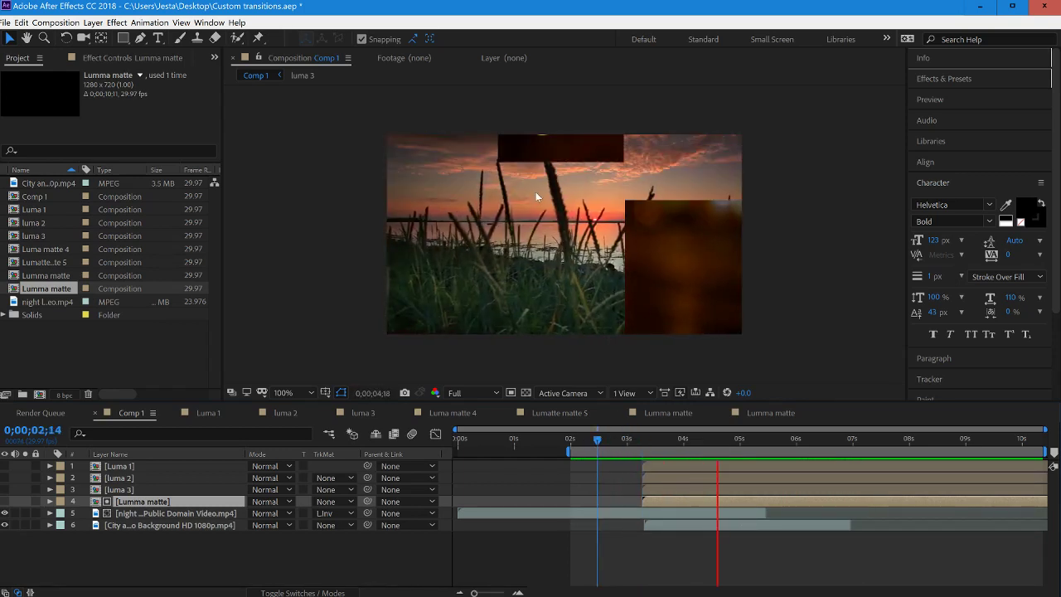
click(642, 440)
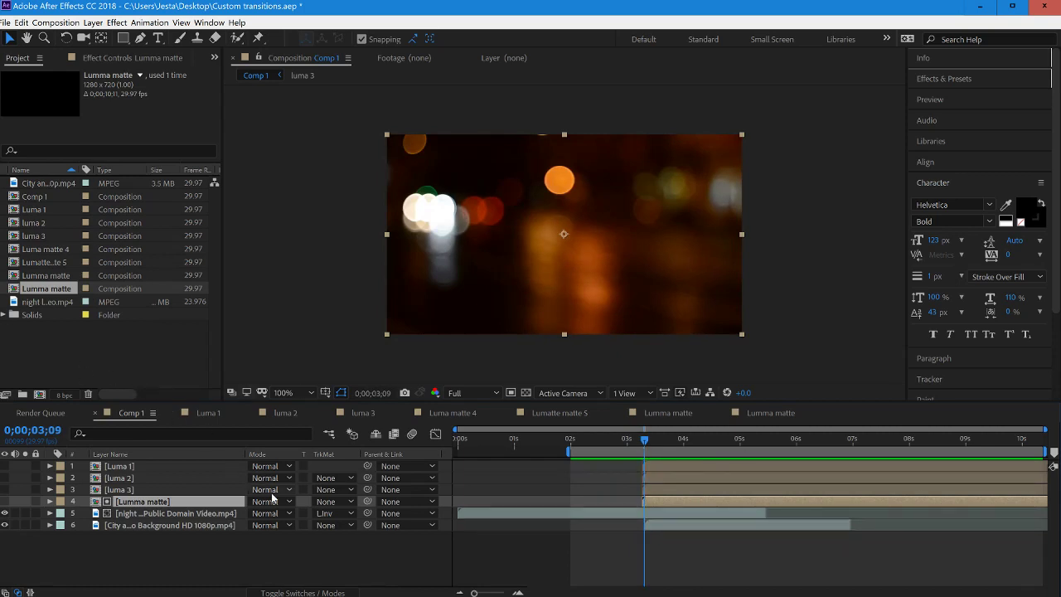
Create a new composition named Stroke trans.
right_click(99, 374)
click(158, 373)
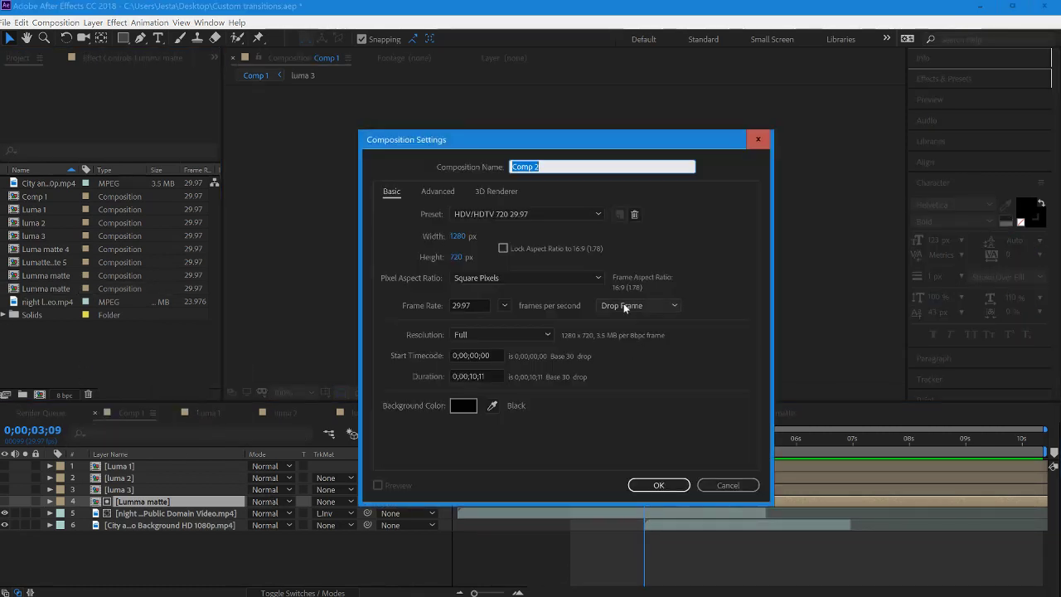
key(BackSpace)
text(Stroke)
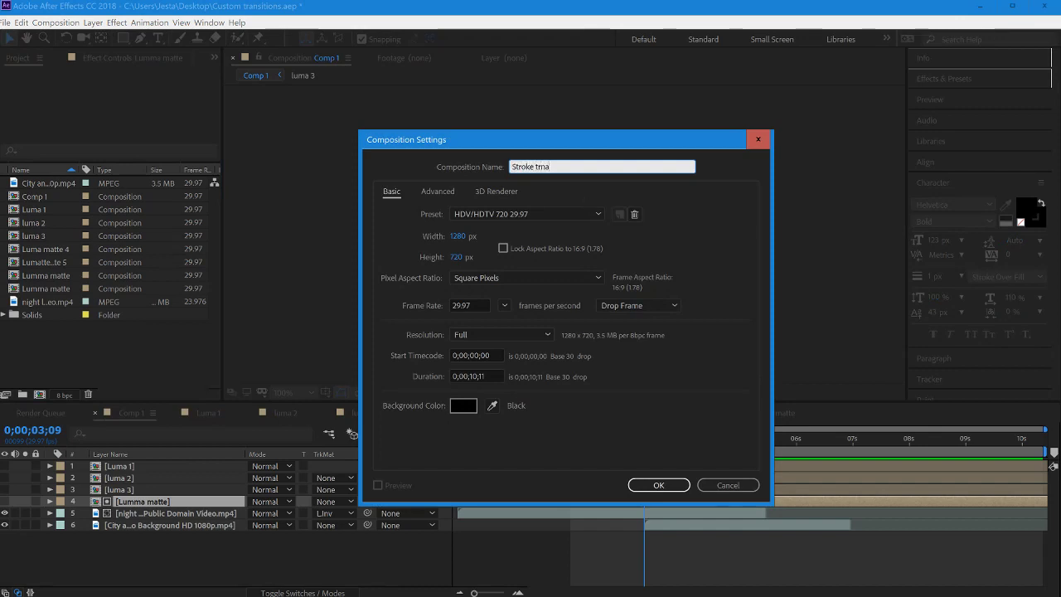
text( trans)
key(Return)
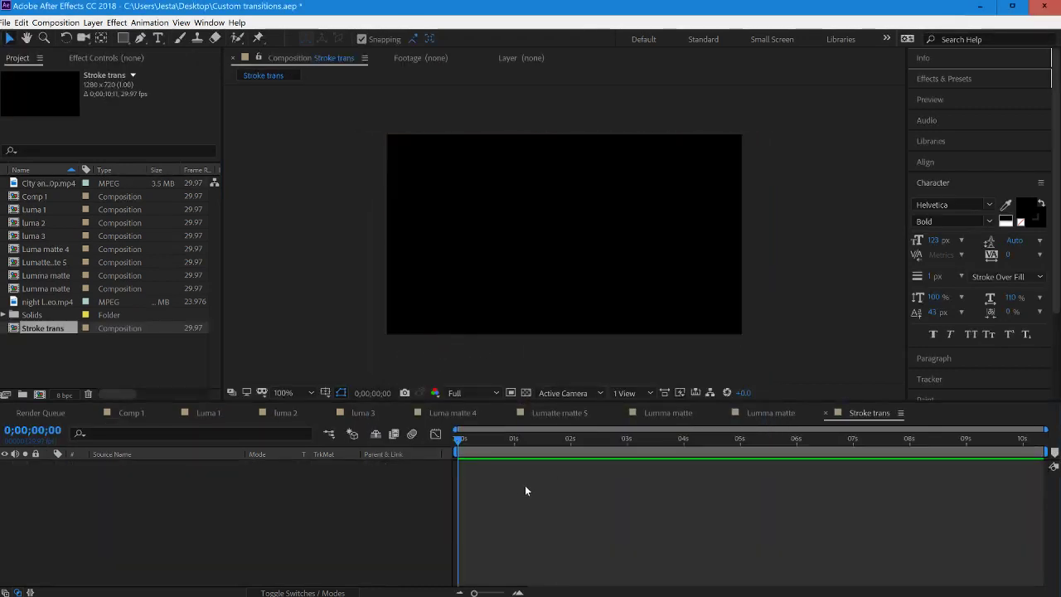
Add a white 1280 x 720 solid to the Stroke trans composition.
click(92, 22)
mouse_move(112, 35)
click(343, 47)
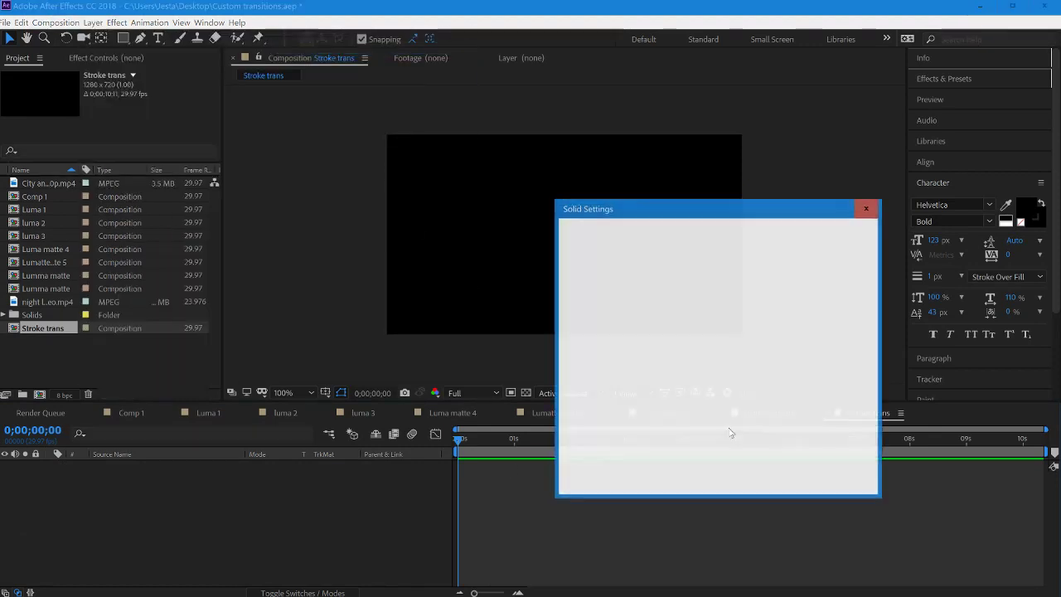
click(766, 477)
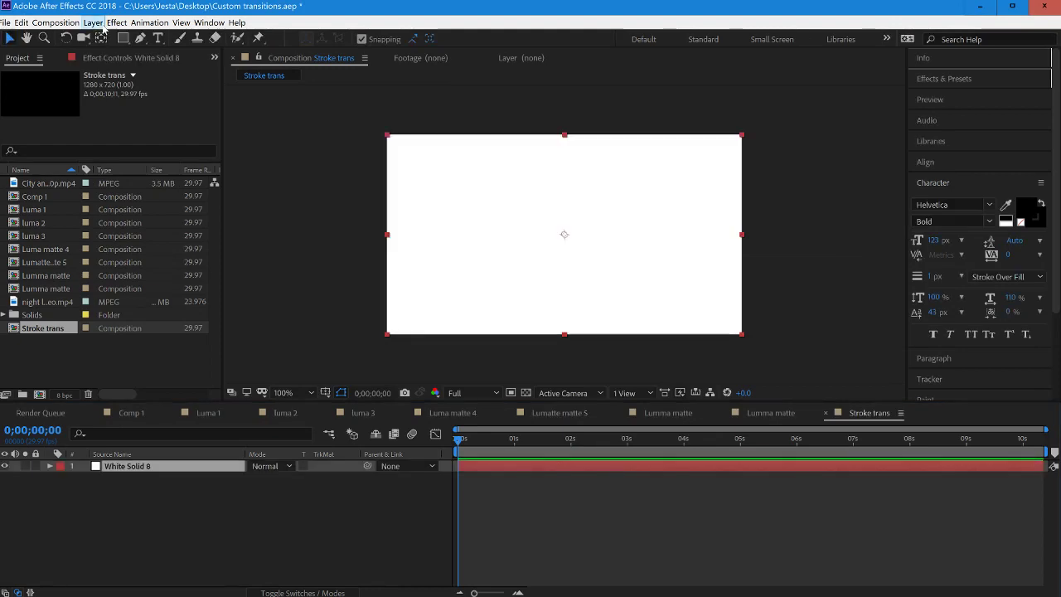
Add a black solid with color 000000 and move it below the white solid in the layer stack.
click(93, 23)
mouse_move(108, 35)
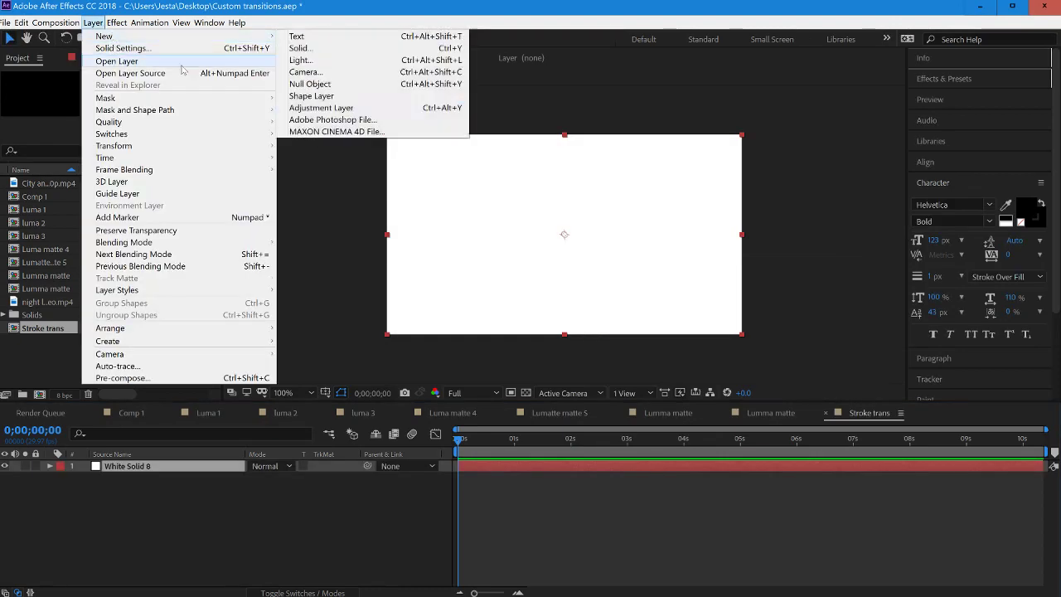
click(313, 49)
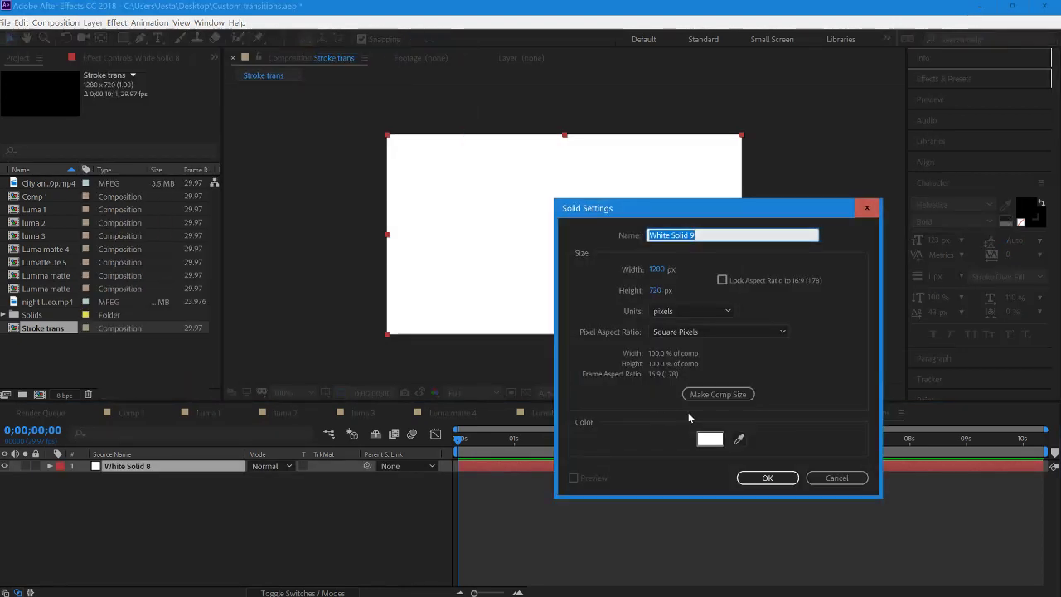
click(709, 438)
text(000000)
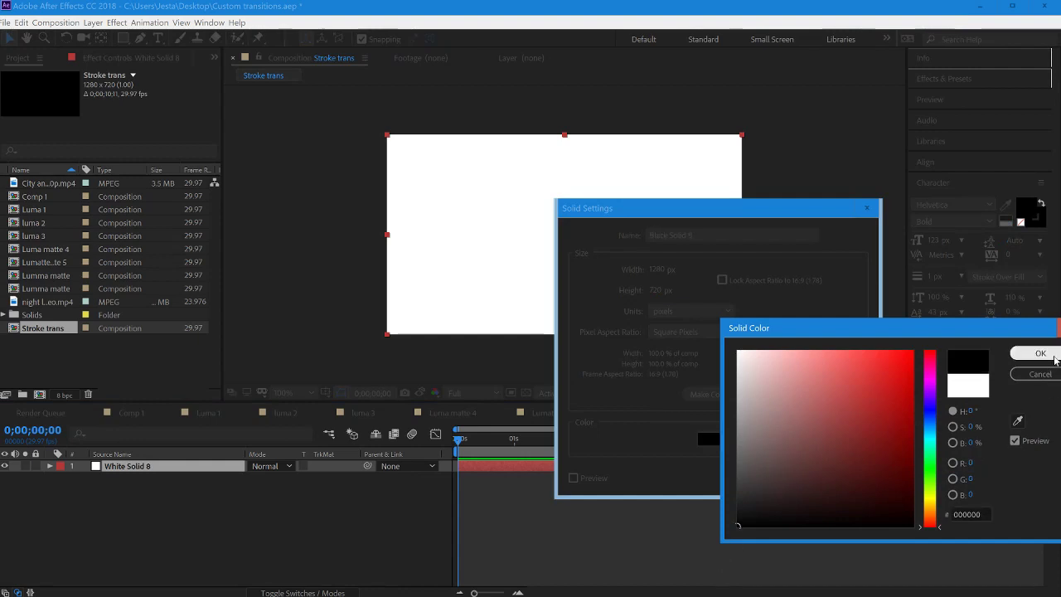
click(1041, 353)
click(767, 479)
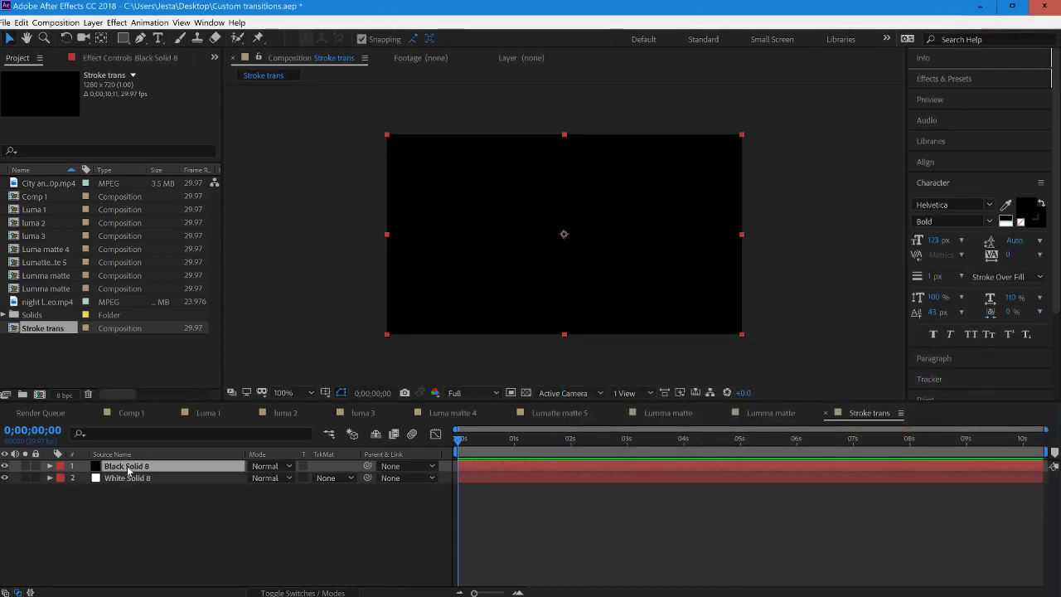
drag(126, 466, 153, 481)
click(145, 467)
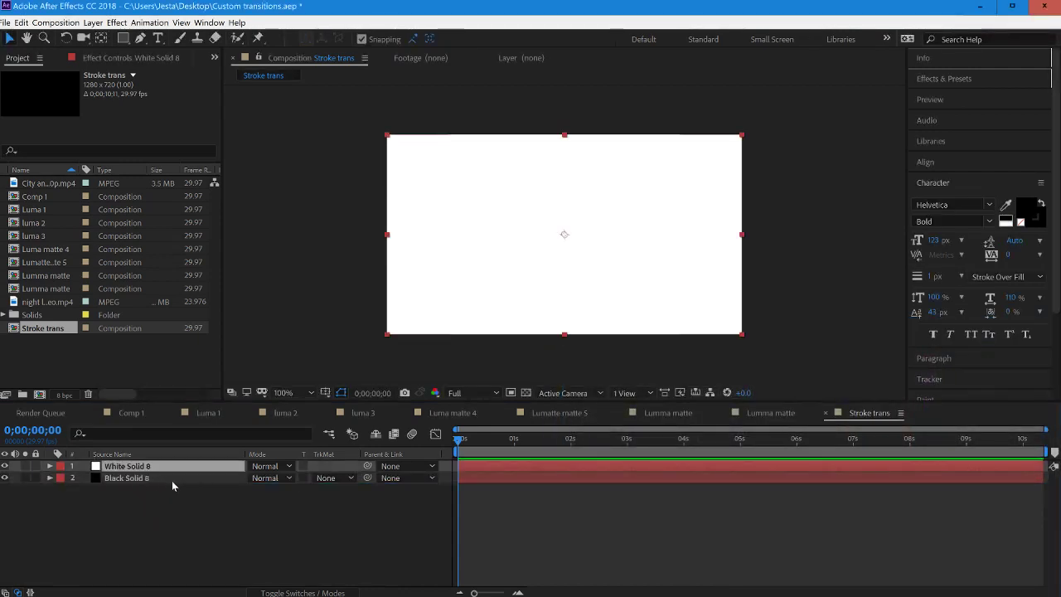
click(225, 499)
Search the effects and presets for "stroke".
click(952, 84)
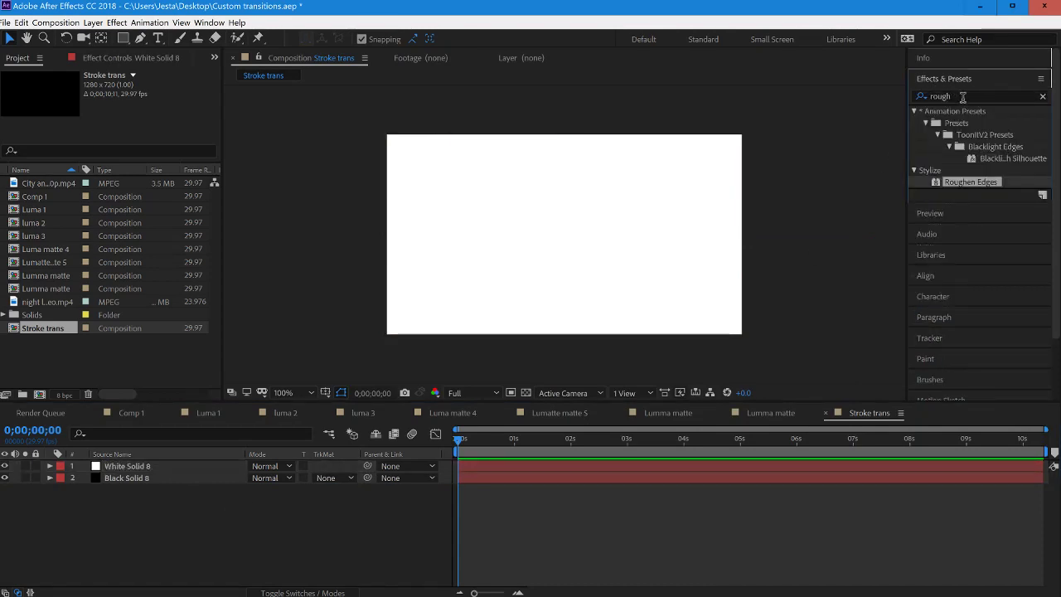
drag(964, 97, 908, 109)
key(BackSpace)
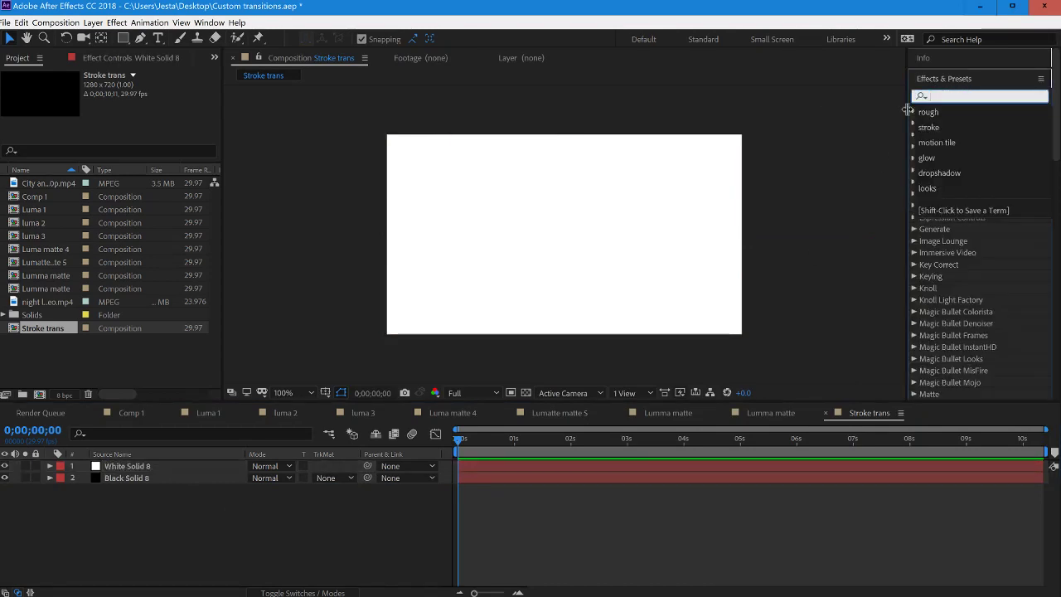
text(stroke)
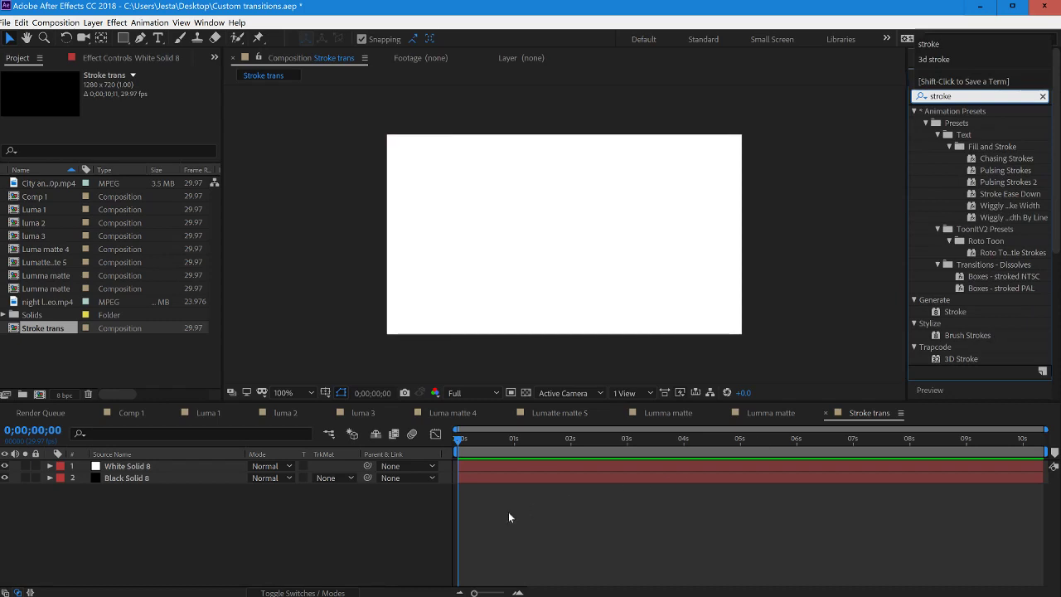
Draw an open, wavy up-and-down mask path across the full width of the white solid with the Pen tool, extending past both sides.
click(482, 466)
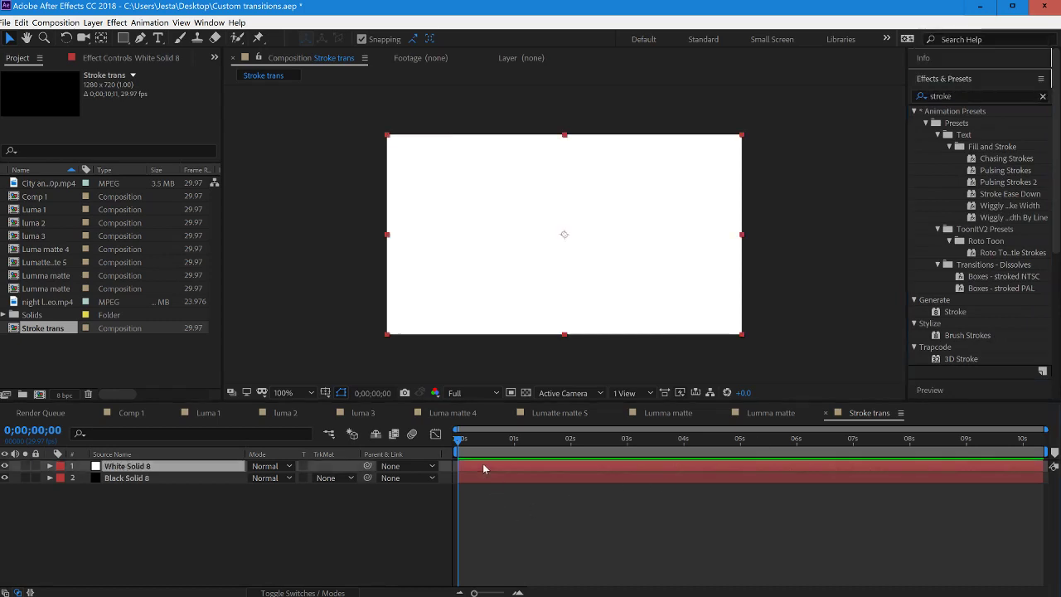
click(140, 38)
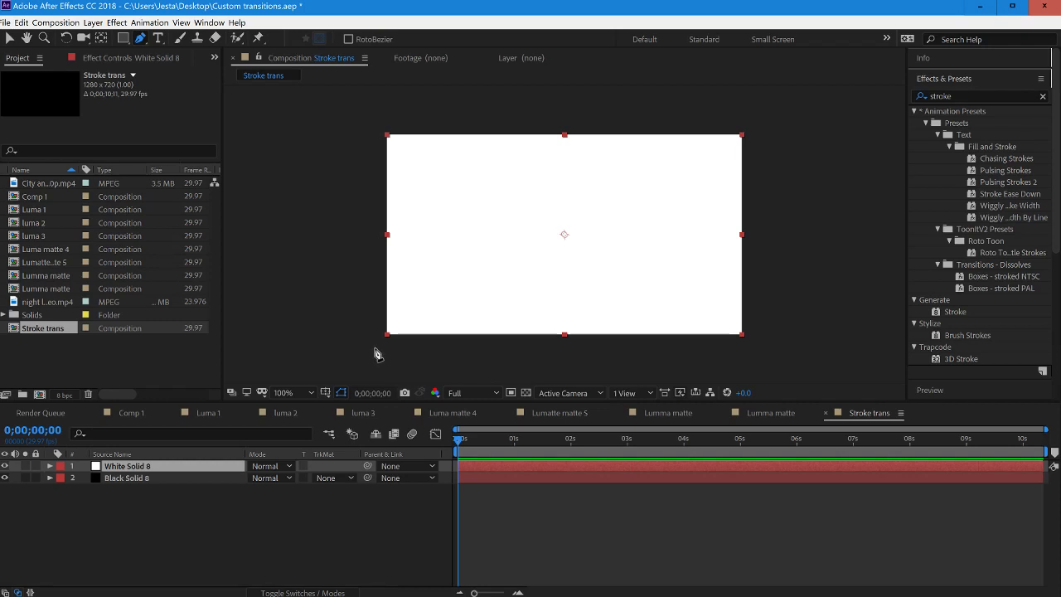
click(376, 348)
drag(404, 342, 411, 327)
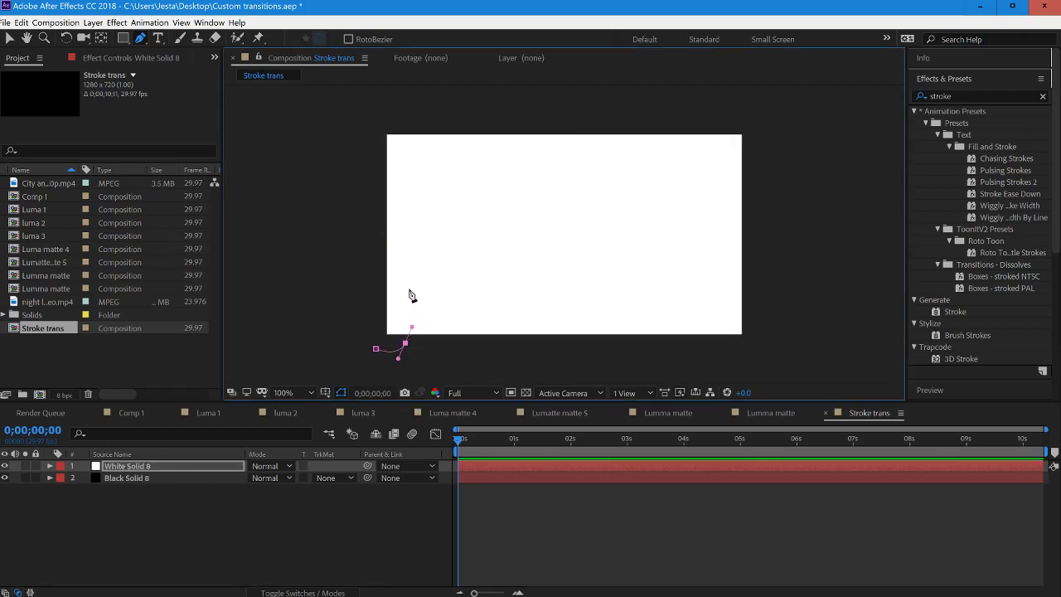
drag(407, 285, 406, 258)
drag(409, 182, 475, 155)
drag(480, 273, 551, 306)
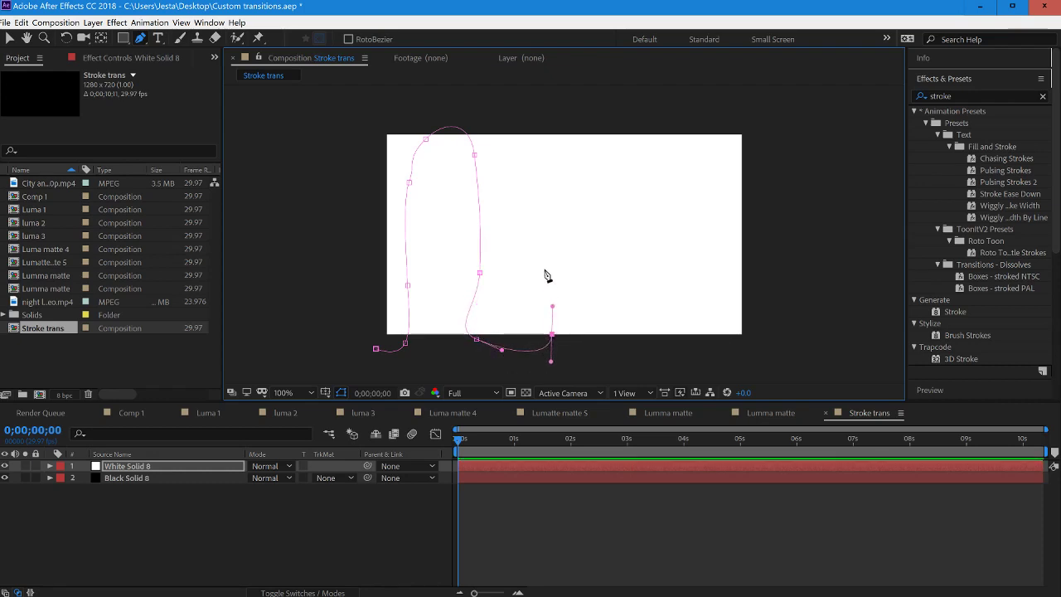
click(544, 254)
click(539, 228)
click(526, 163)
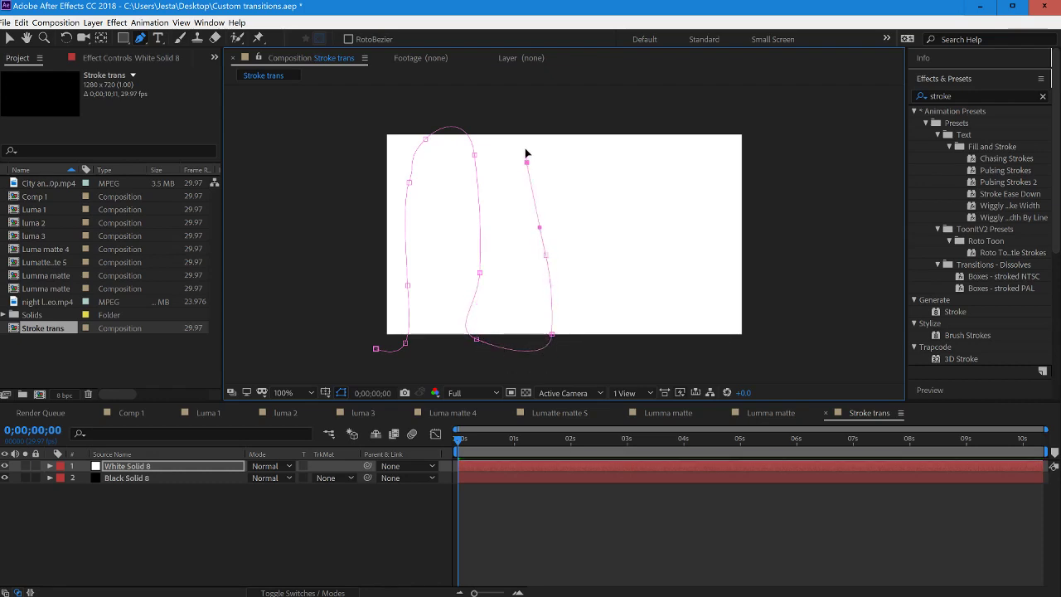
click(528, 141)
drag(561, 118, 581, 121)
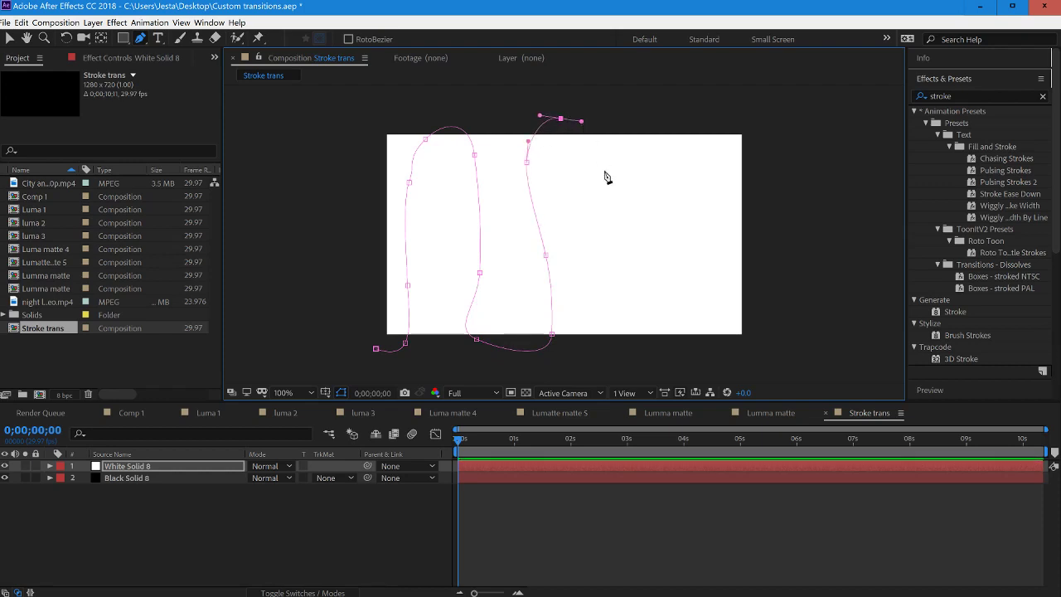
drag(608, 179, 610, 203)
drag(600, 271, 595, 289)
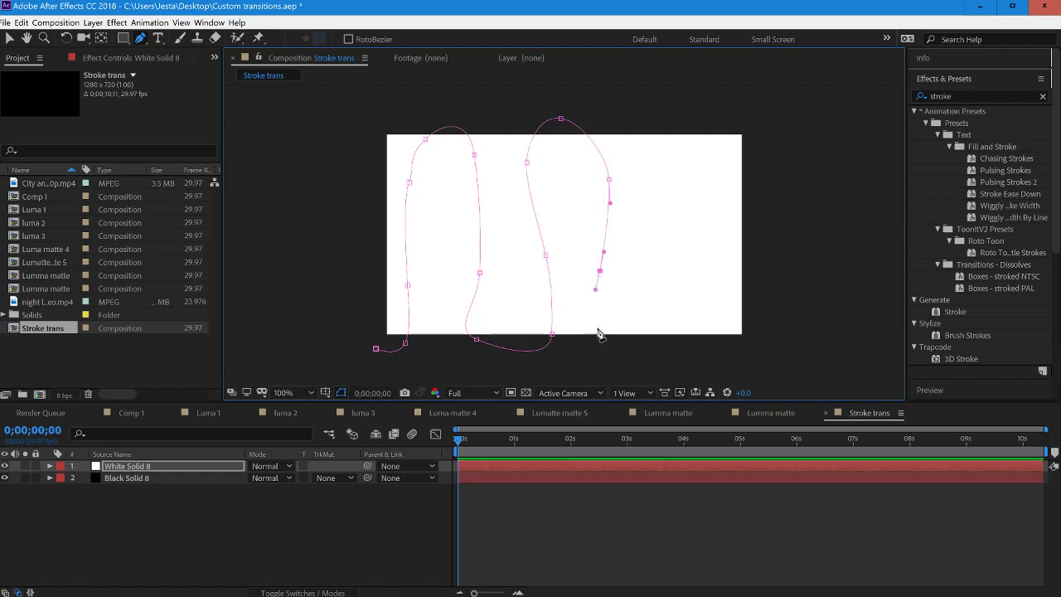
drag(603, 338, 611, 350)
drag(664, 340, 667, 323)
drag(665, 281, 660, 263)
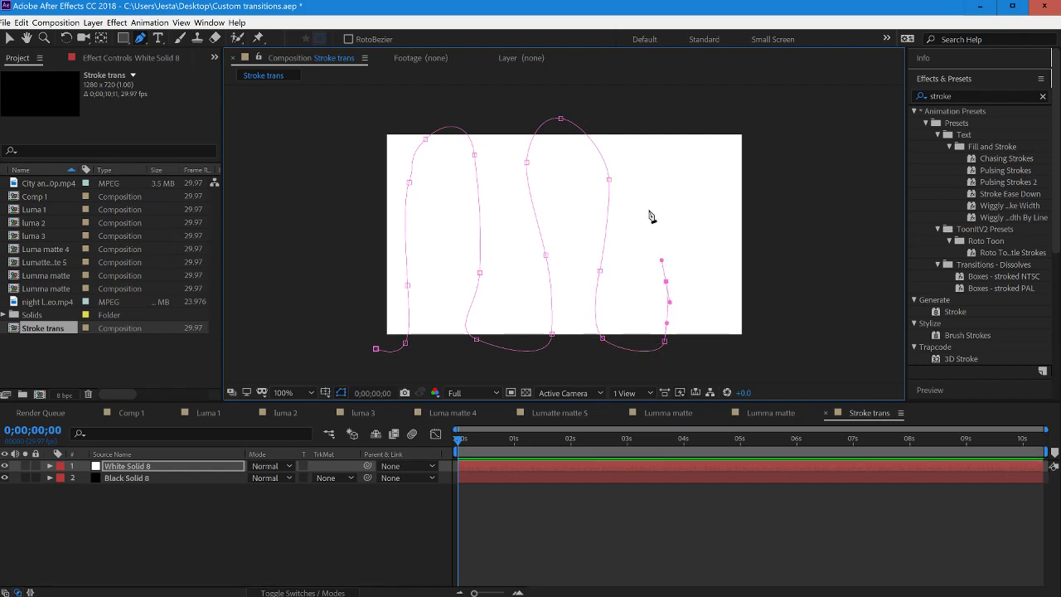
drag(653, 198, 650, 180)
drag(662, 126, 698, 129)
drag(723, 172, 725, 194)
drag(737, 295, 789, 308)
key(ctrl+z)
click(788, 289)
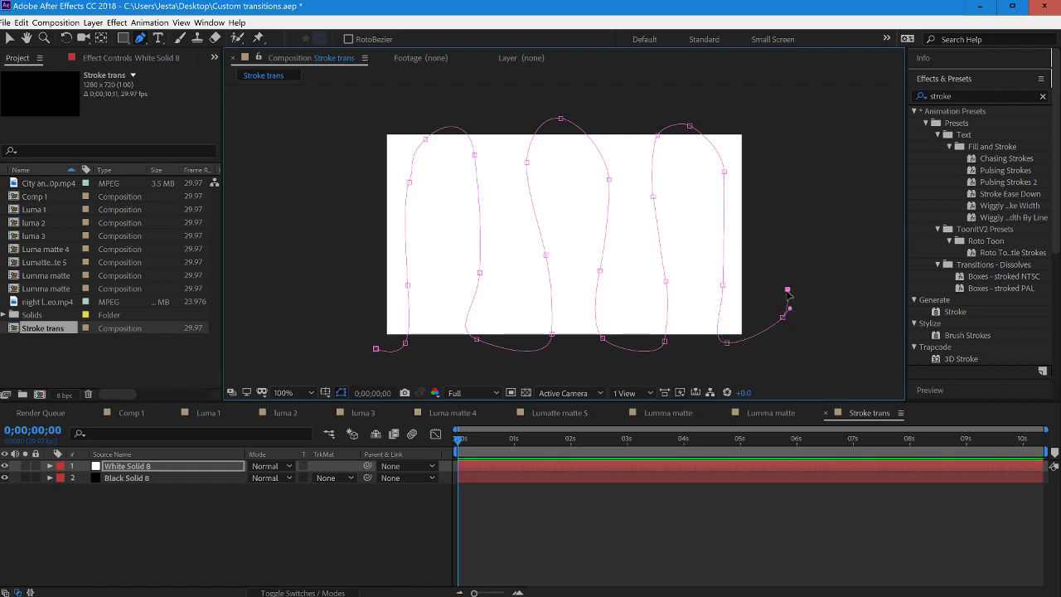
Apply the Stroke effect to the white solid, using Mask 1 as its path.
click(160, 468)
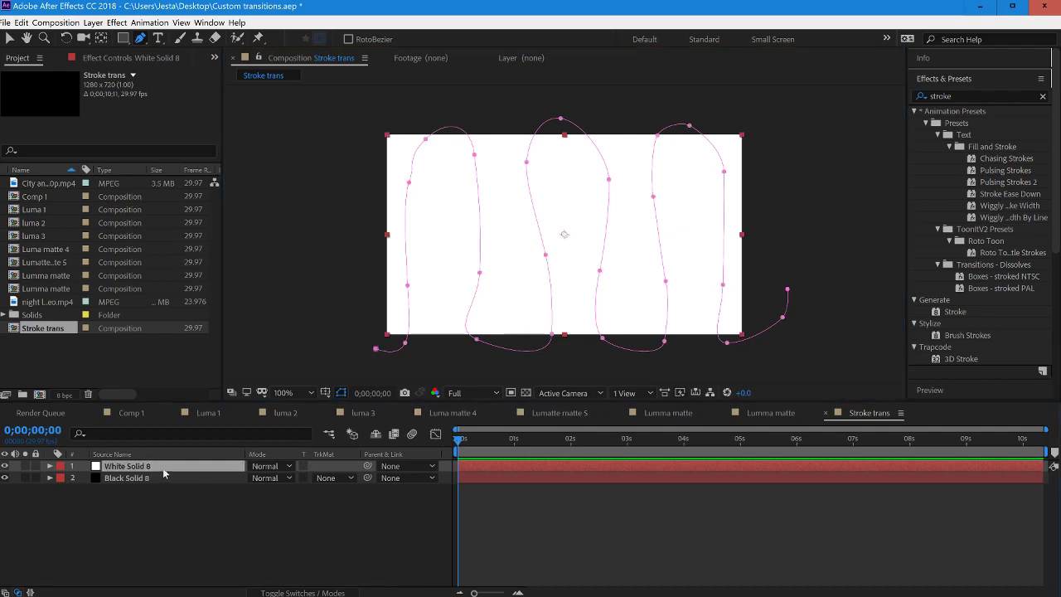
click(958, 314)
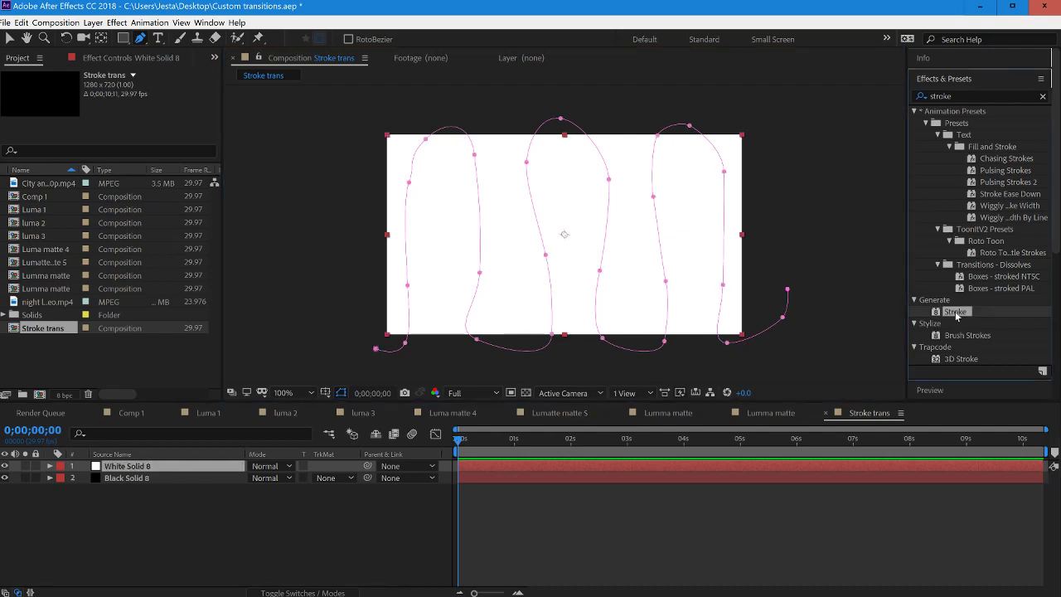
mouse_move(956, 314)
mouse_down()
mouse_move(502, 483)
mouse_move(510, 469)
mouse_up()
key(v)
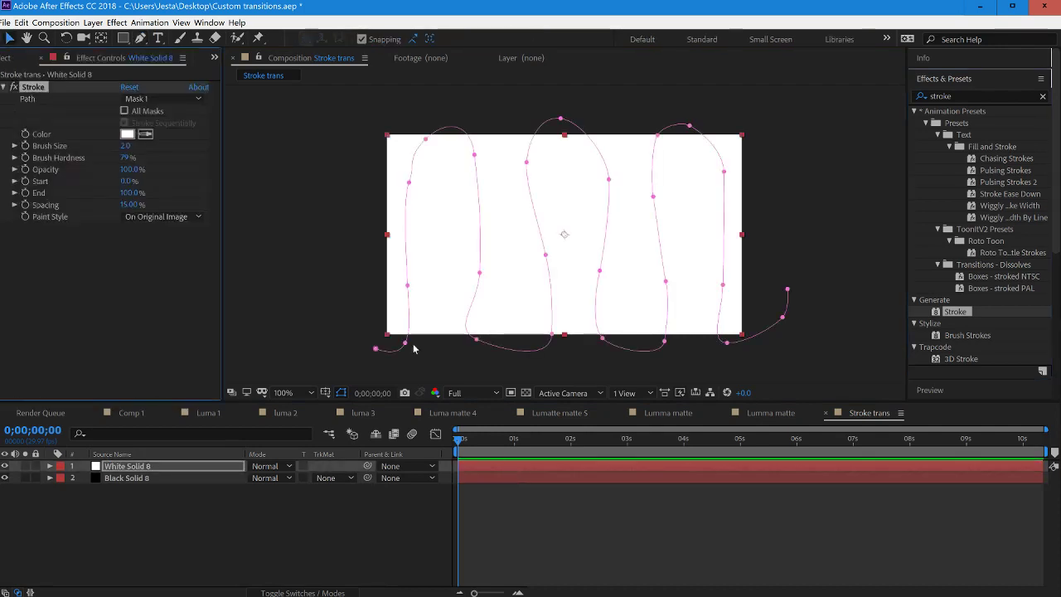
click(158, 98)
click(149, 124)
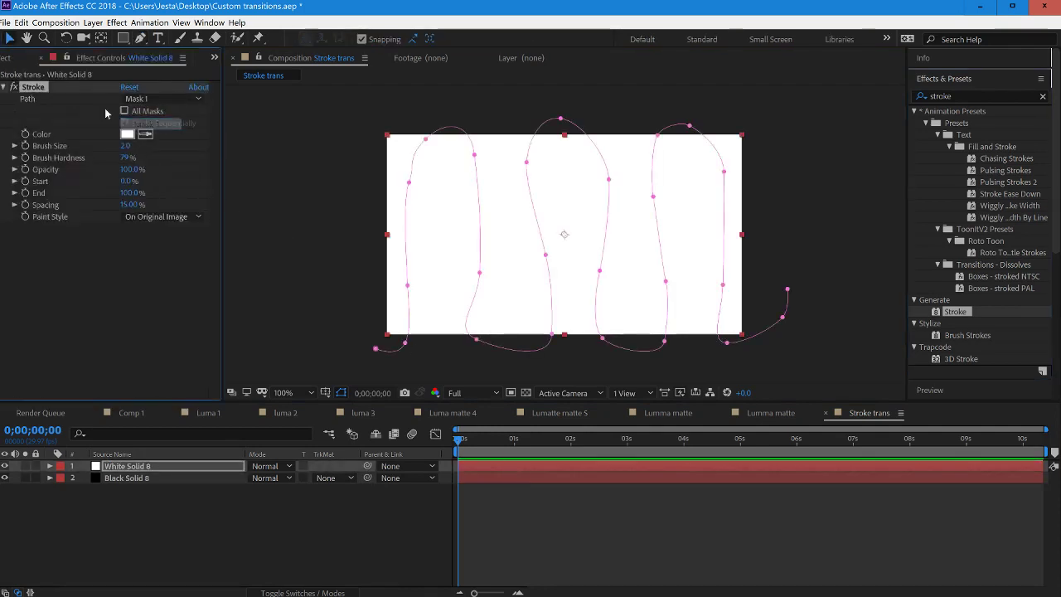
Set the Stroke effect's paint style to On Transparent and its brush size to 198.7, and preview the result.
click(153, 216)
click(149, 229)
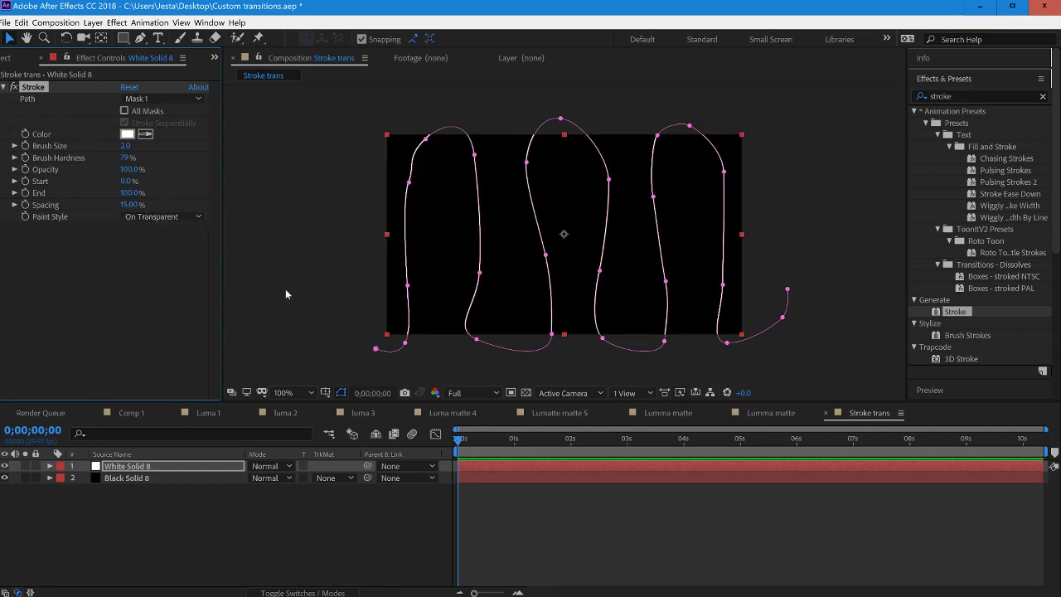
mouse_move(123, 146)
mouse_down()
mouse_move(743, 155)
mouse_move(900, 175)
mouse_move(892, 181)
mouse_up()
key(space)
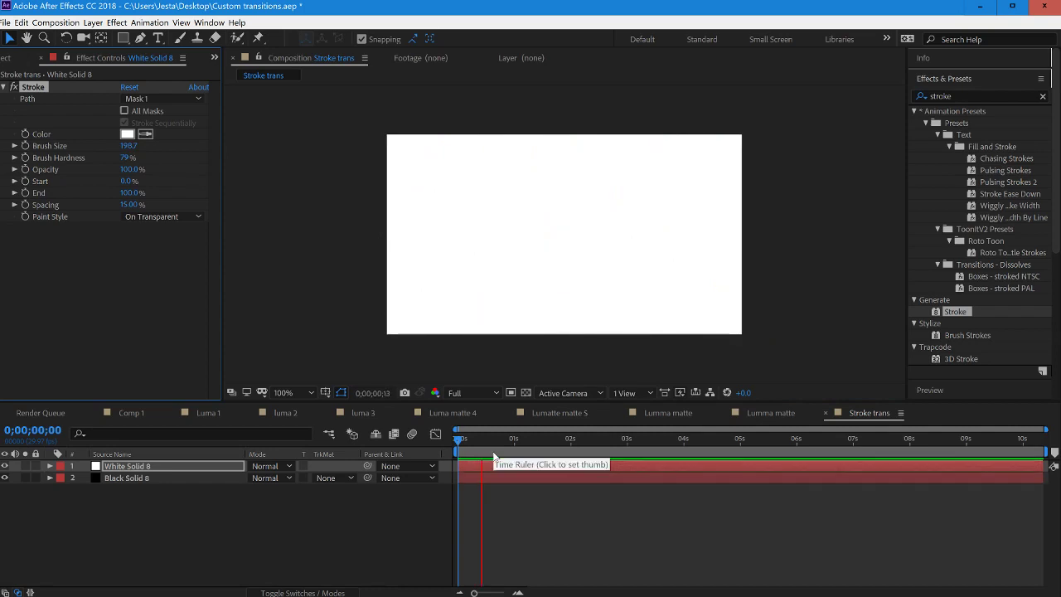
click(460, 442)
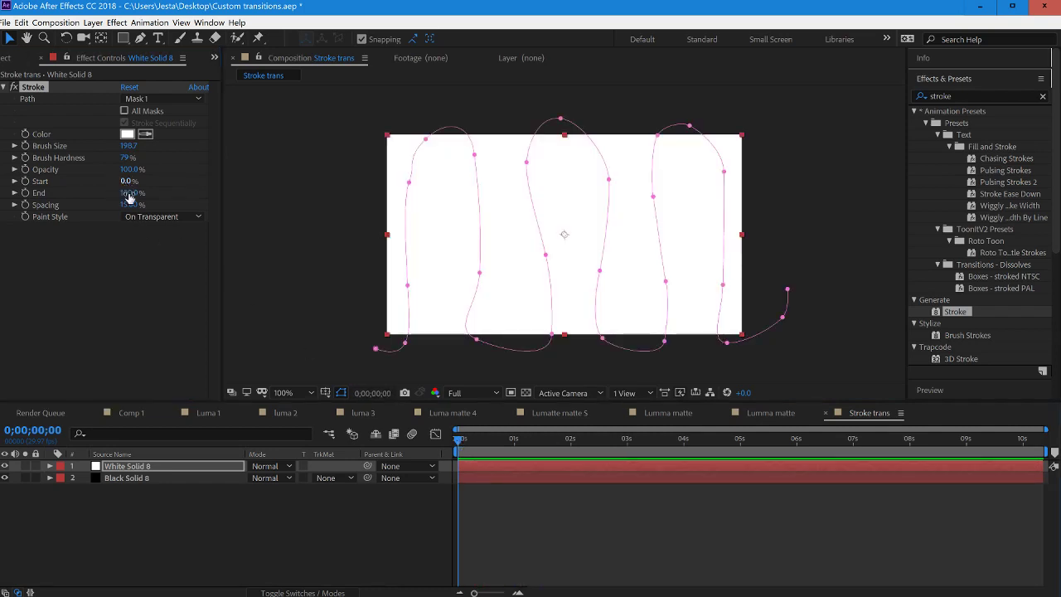
Keyframe the stroke's End from 0% at 0;00;00;00 to 100% at 0;00;01;05.
drag(122, 192, 65, 217)
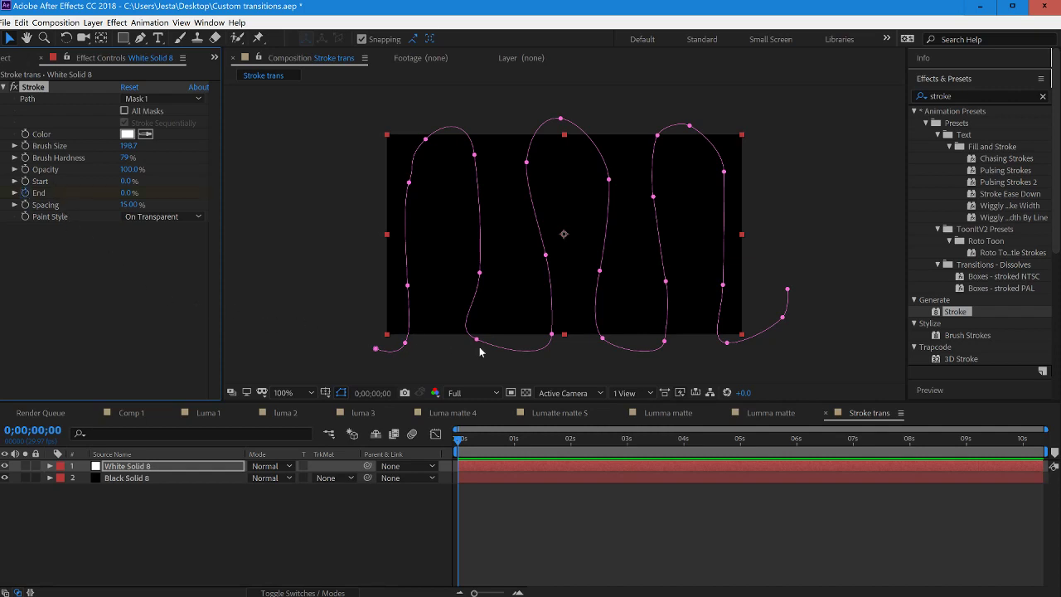
key(u)
mouse_move(486, 446)
mouse_down()
mouse_move(541, 455)
mouse_move(523, 457)
mouse_up()
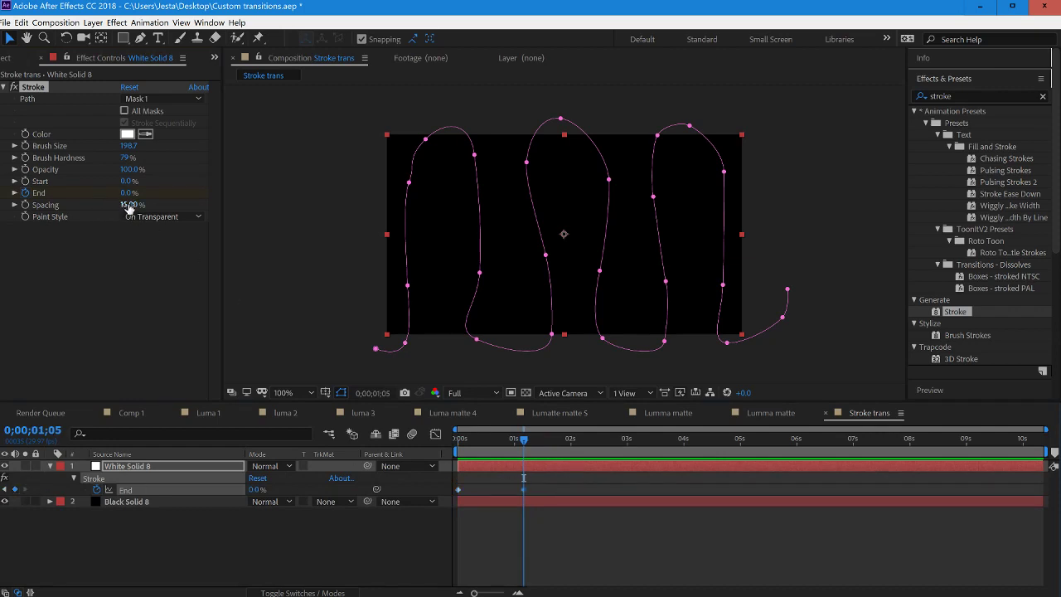
drag(128, 192, 238, 199)
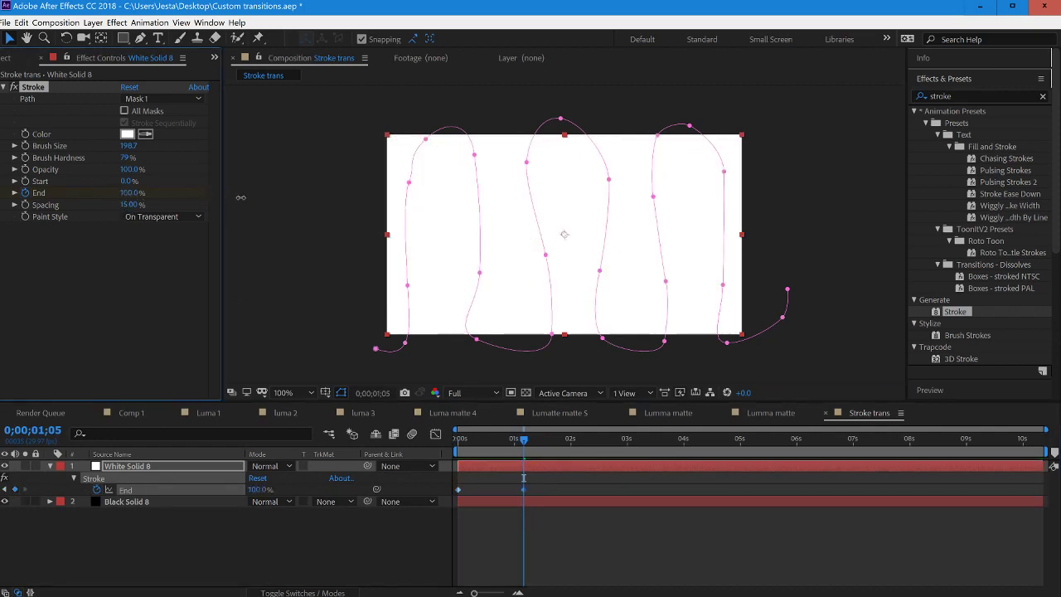
Apply Easy Ease to both End keyframes and preview the stroke animation from the start.
drag(531, 484, 456, 493)
right_click(457, 490)
mouse_move(513, 482)
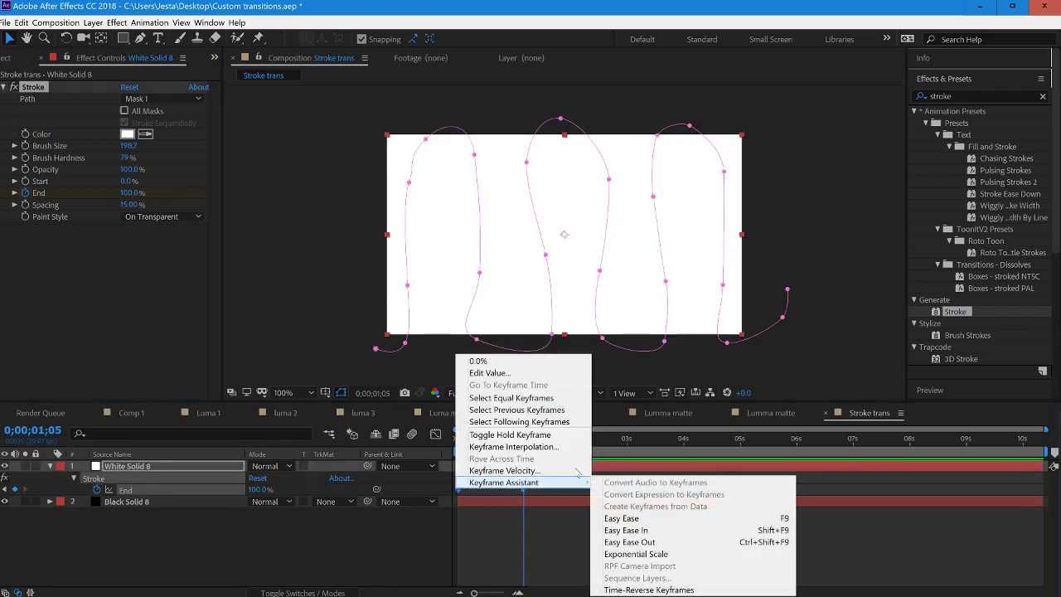
click(638, 520)
key(space)
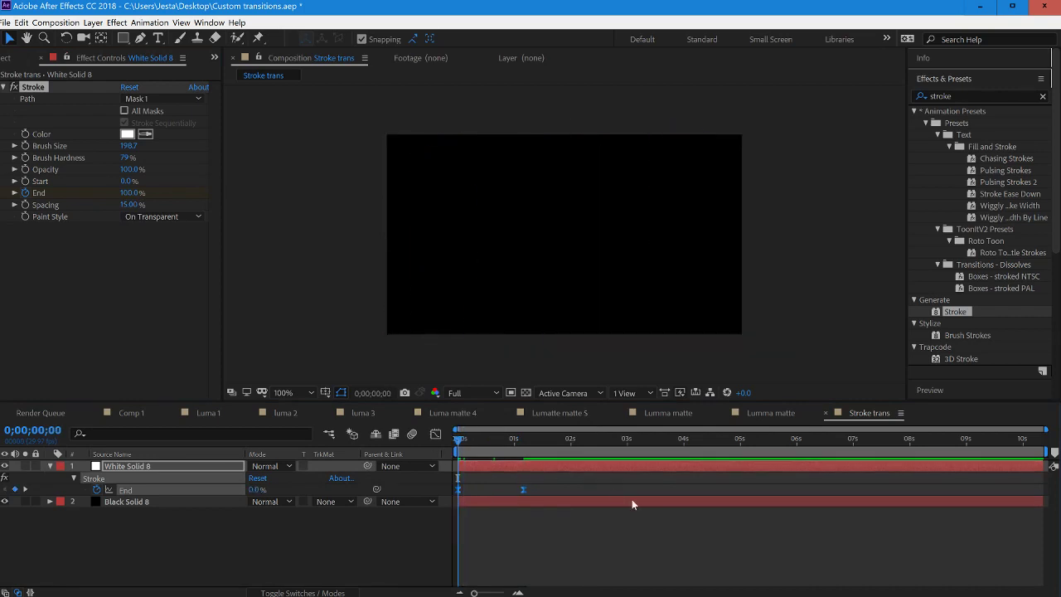
click(456, 442)
click(541, 521)
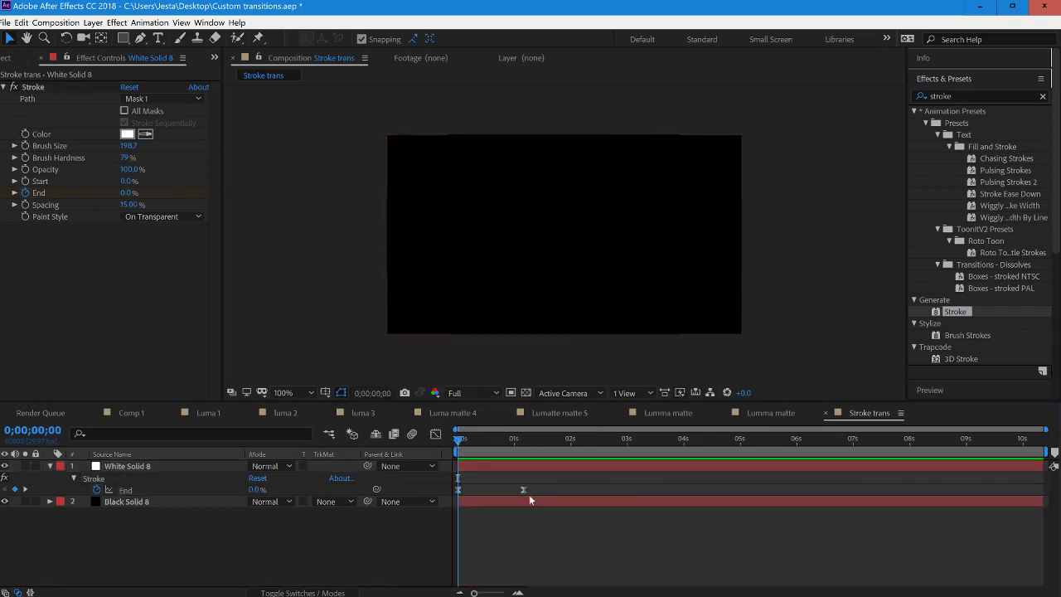
Move the second End keyframe to about 1.4 seconds and preview the slower stroke.
drag(522, 492, 537, 492)
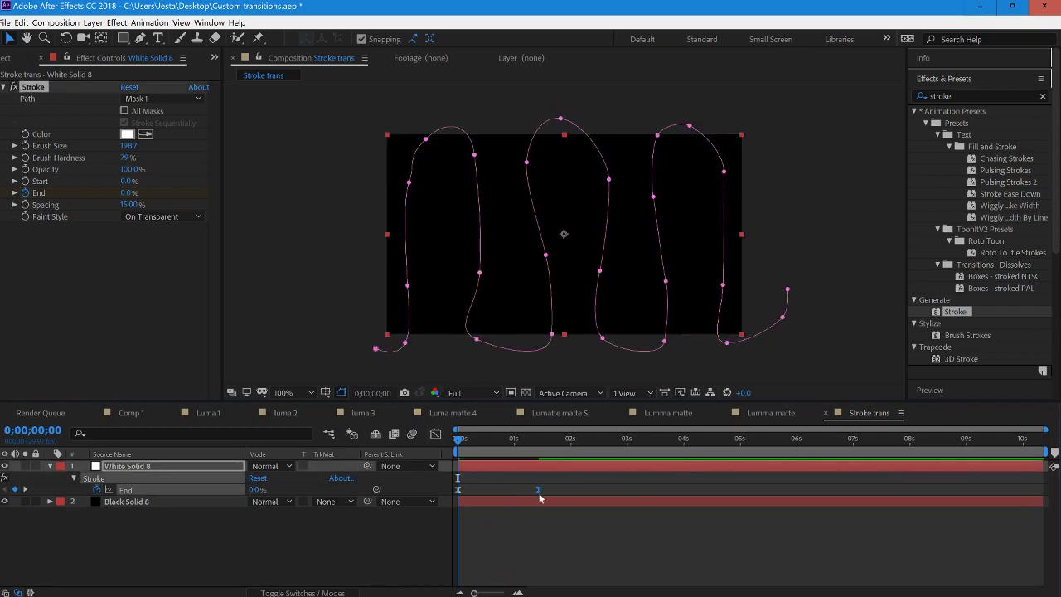
key(space)
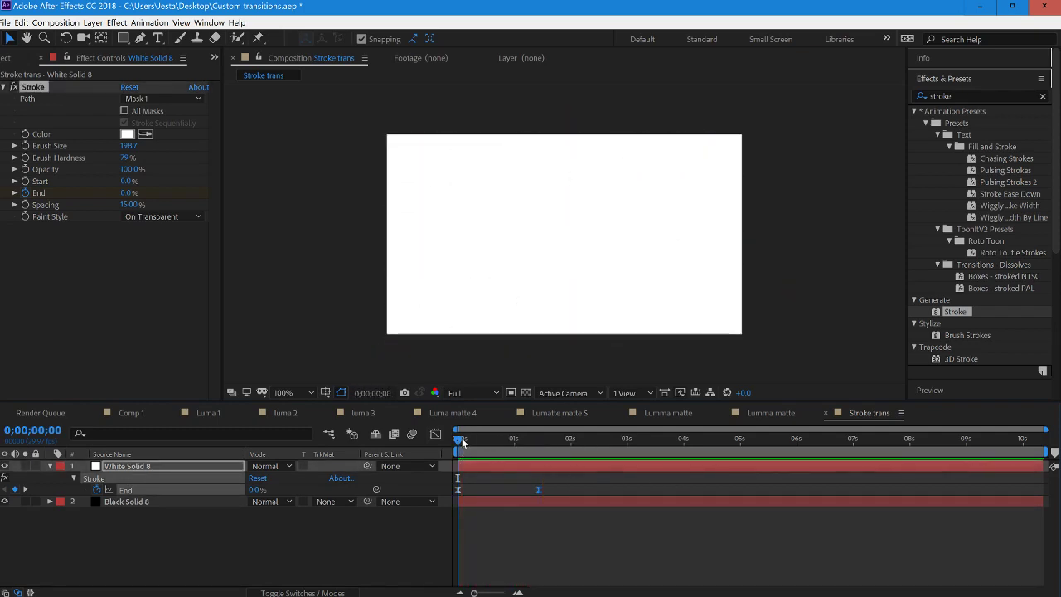
click(461, 437)
Search the effects for "roughen", apply Roughen Edges to the white solid, and preview up to 0;00;00;27.
double_click(945, 96)
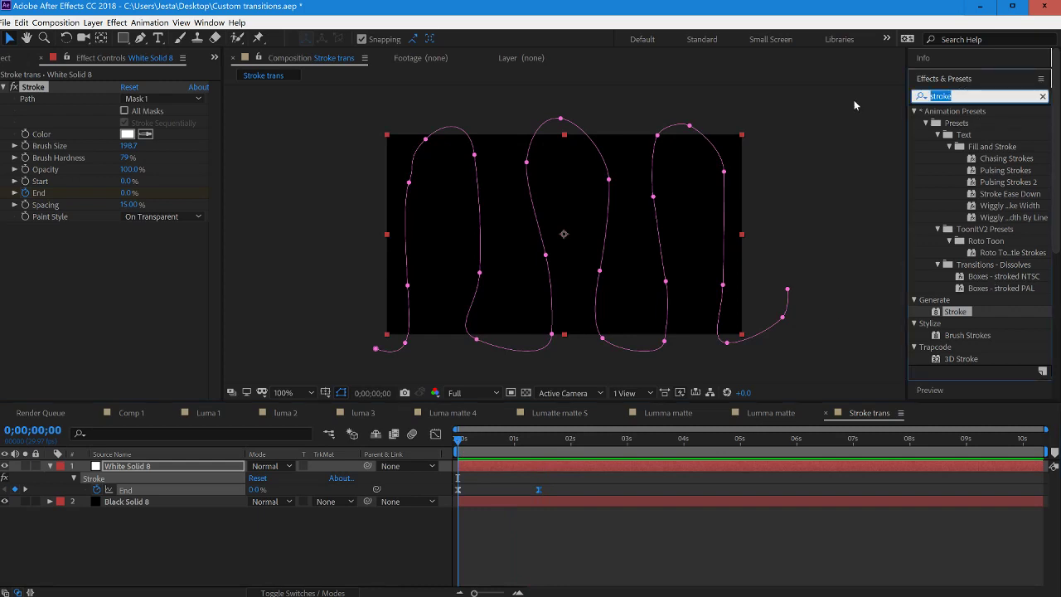
text(roughen)
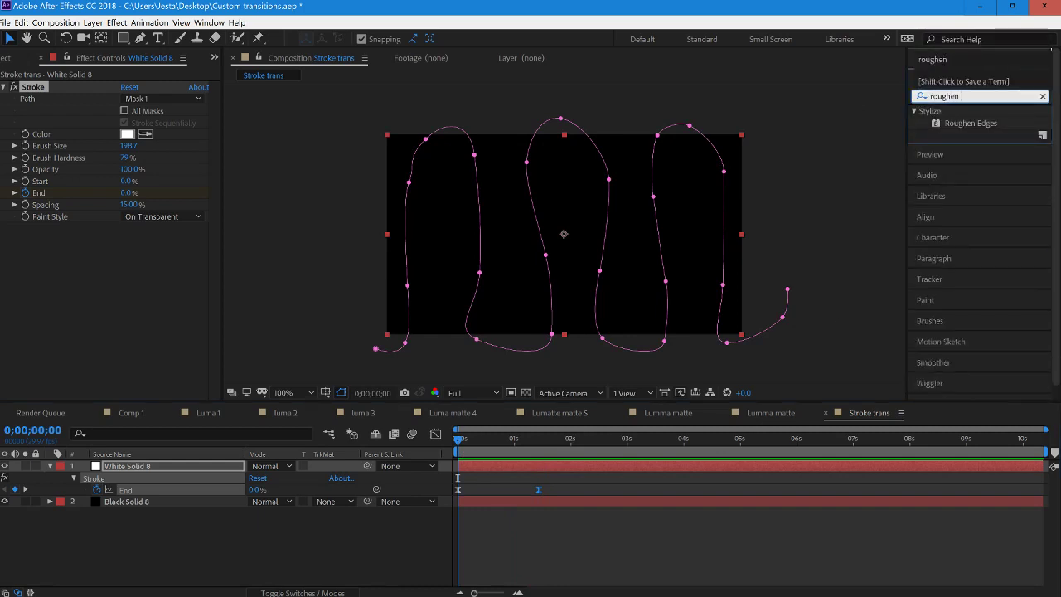
drag(978, 123, 491, 467)
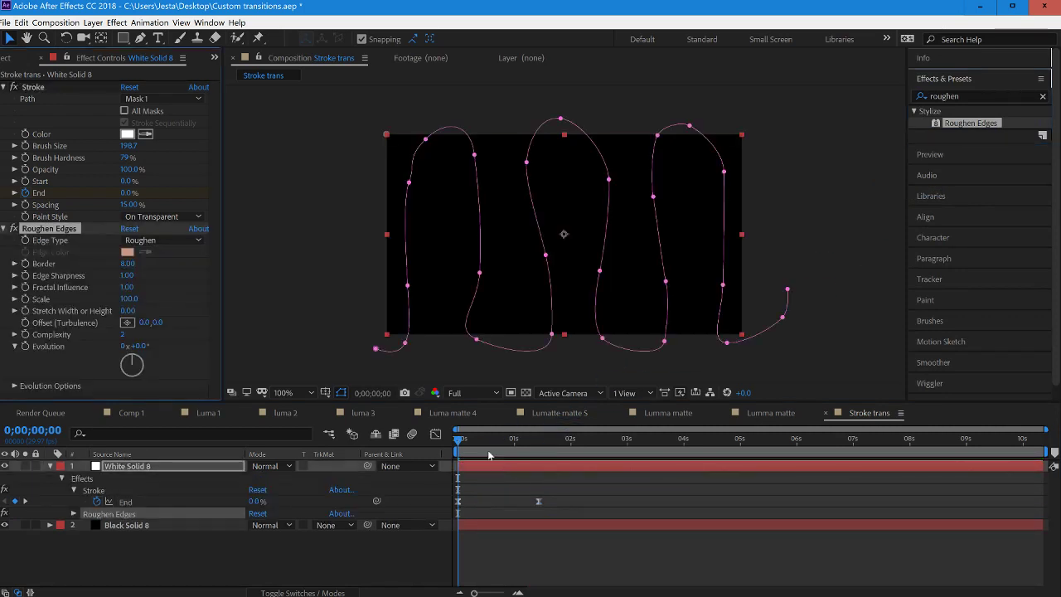
key(space)
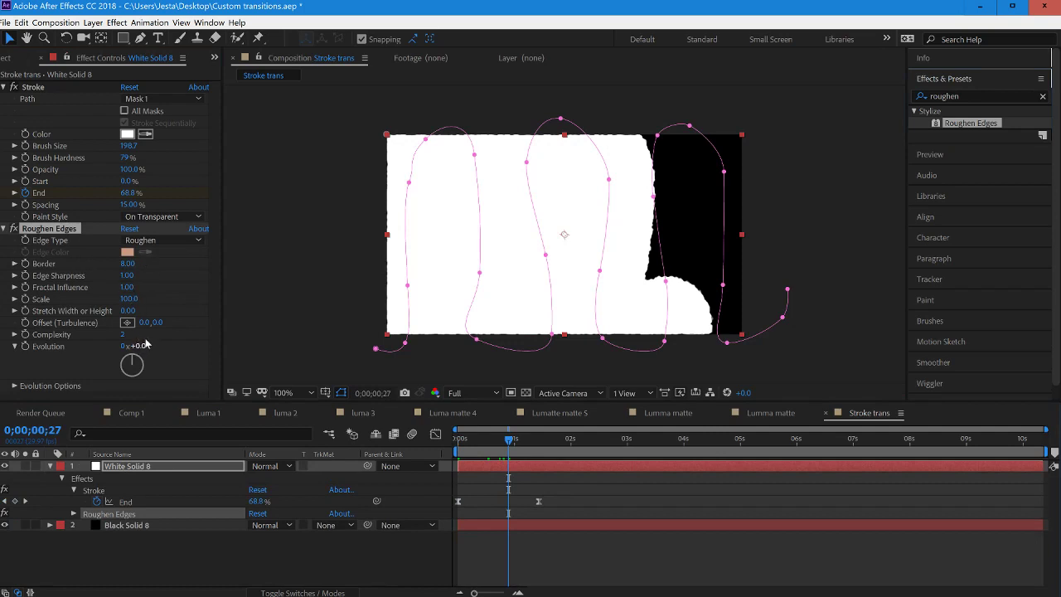
Set the Roughen Edges complexity to 10, border to 58.00 and edge sharpness to 2.04.
drag(124, 335, 164, 334)
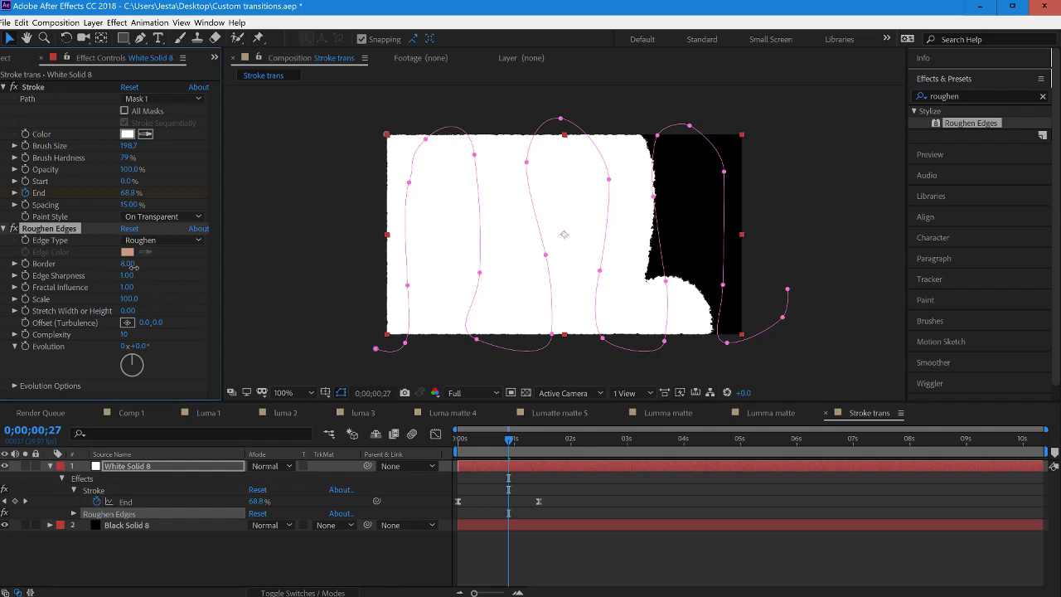
drag(185, 267, 298, 283)
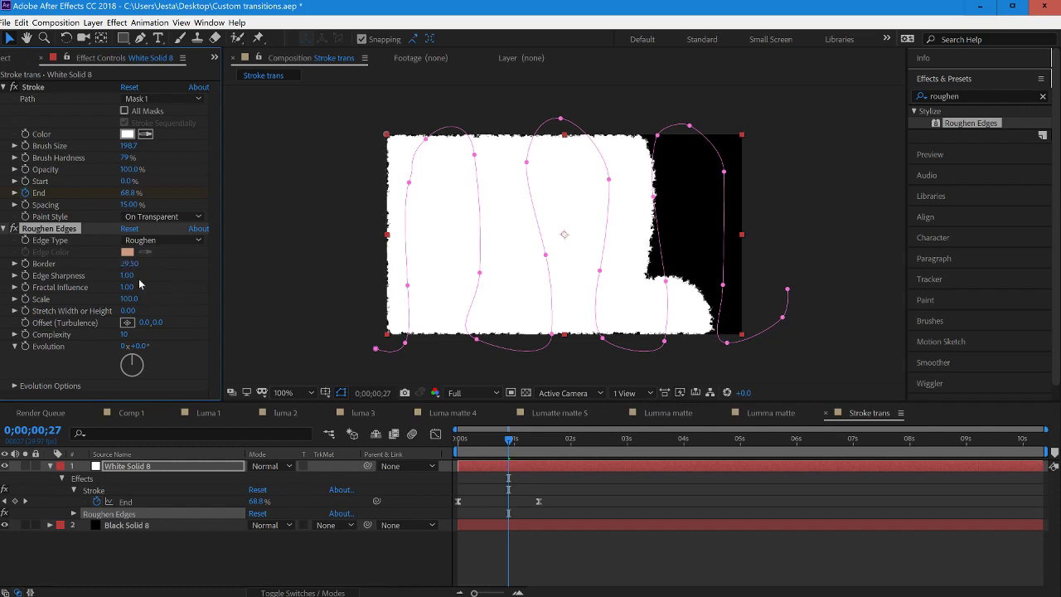
drag(122, 281, 208, 269)
drag(437, 306, 522, 305)
drag(460, 314, 677, 329)
drag(129, 262, 345, 275)
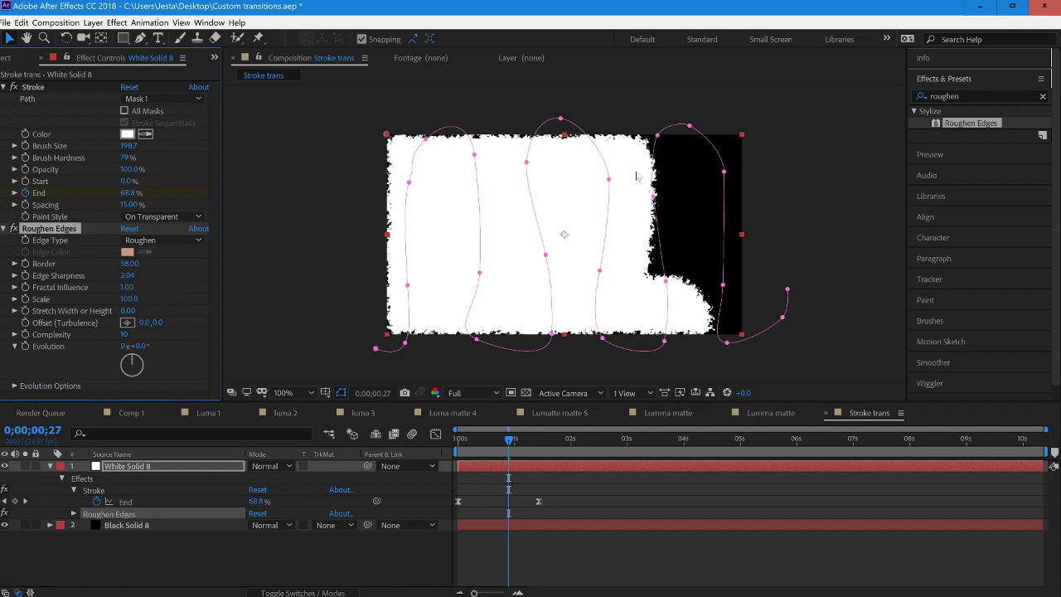
Scale the white solid to 106% and play the transition from the start.
click(509, 479)
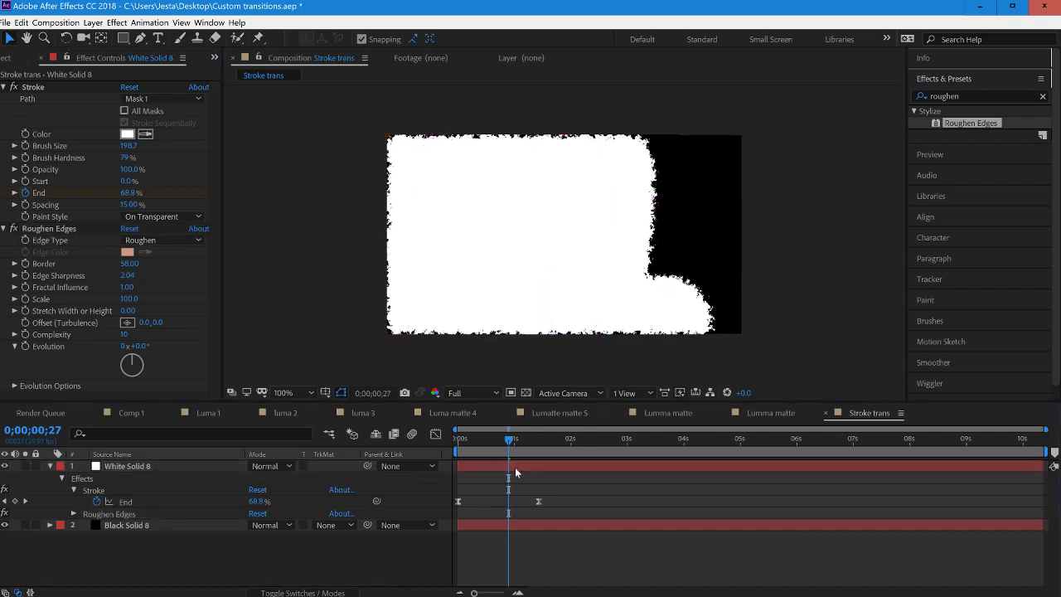
click(657, 288)
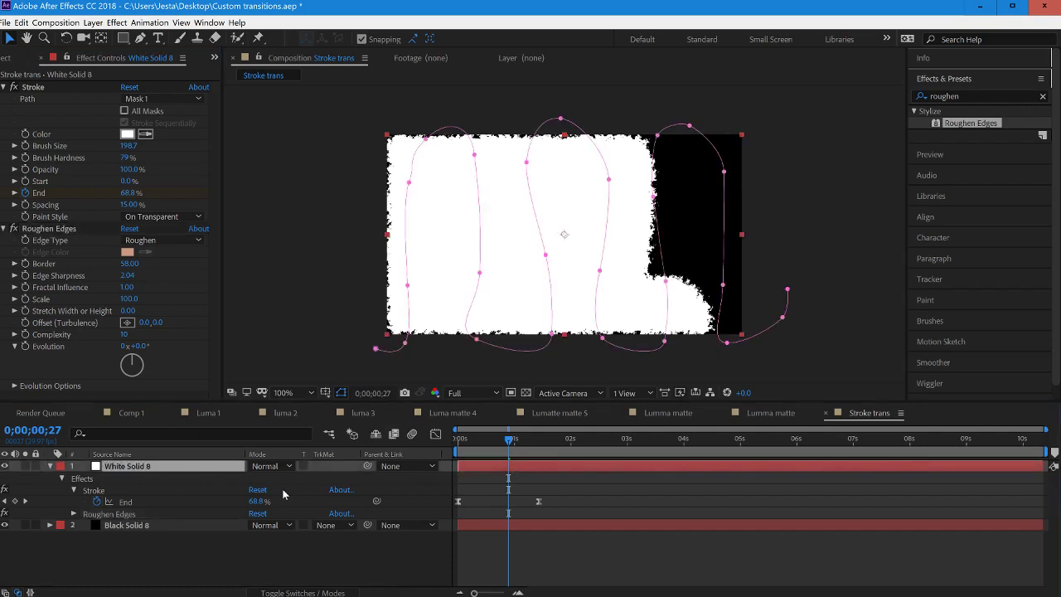
key(s)
drag(286, 478, 300, 479)
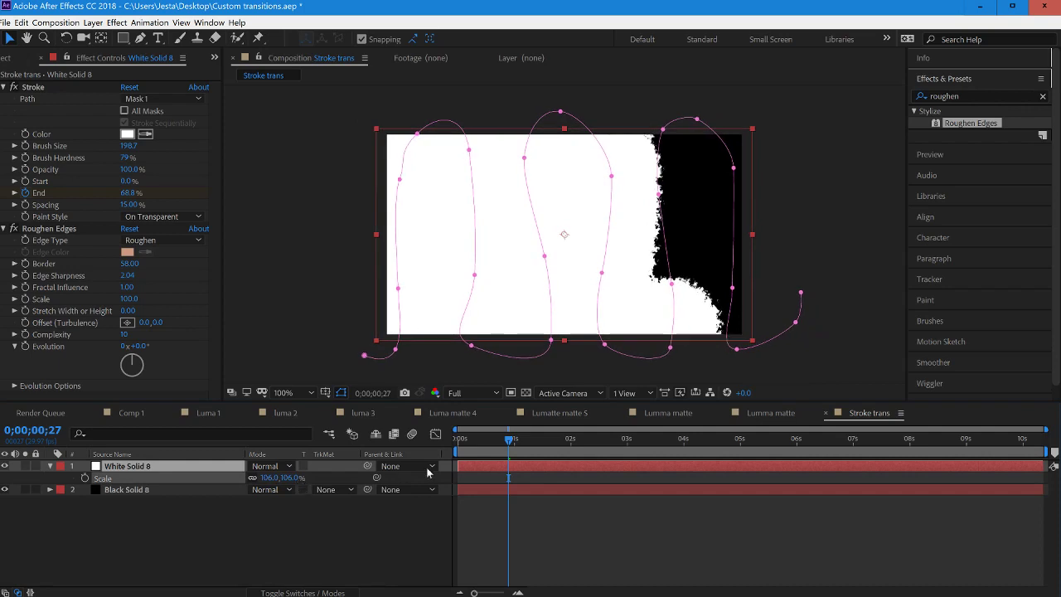
drag(509, 441, 458, 445)
key(space)
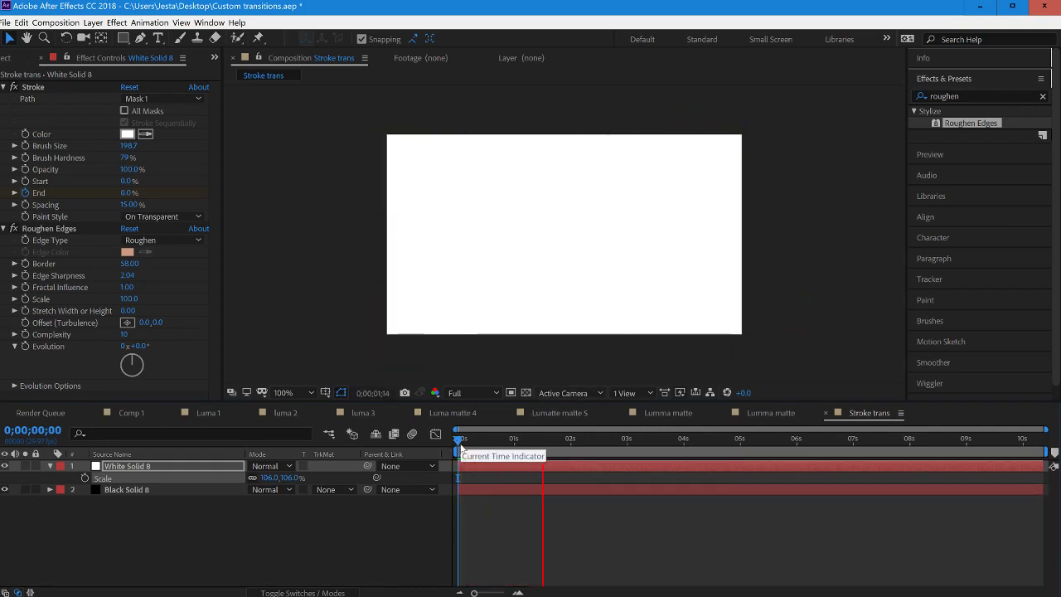
Open Comp 1 and add the Stroke trans composition as a layer directly above the night lights video.
click(456, 446)
click(126, 414)
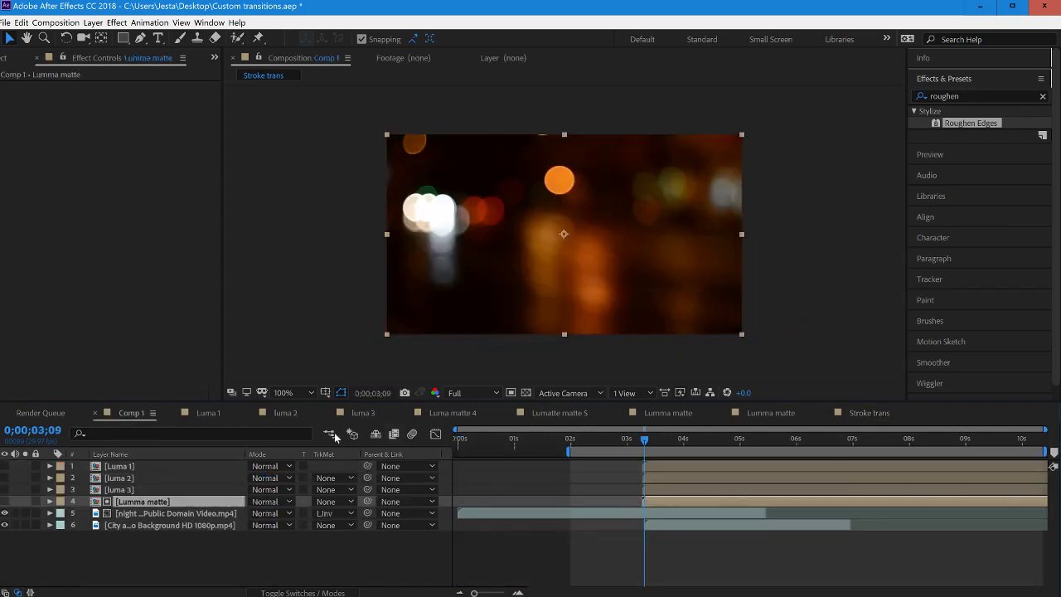
click(3, 59)
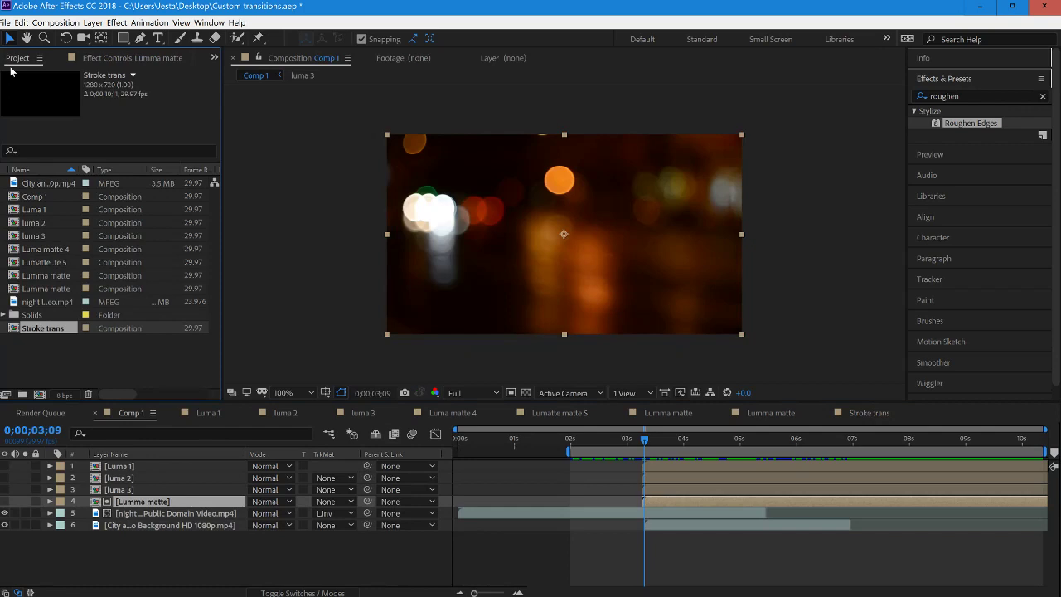
click(27, 198)
click(39, 236)
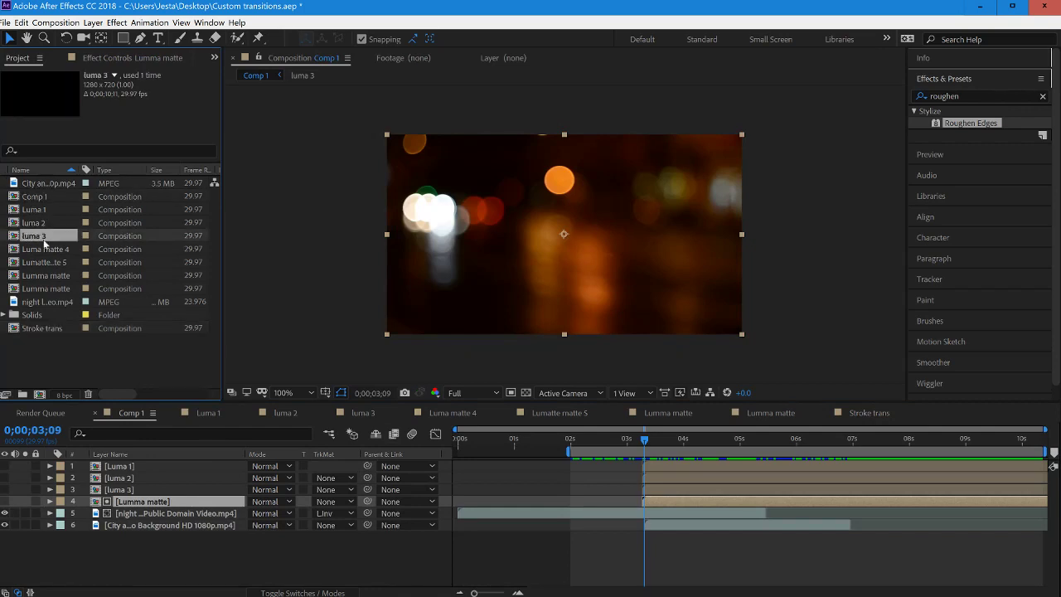
click(51, 222)
click(51, 237)
click(51, 251)
click(51, 276)
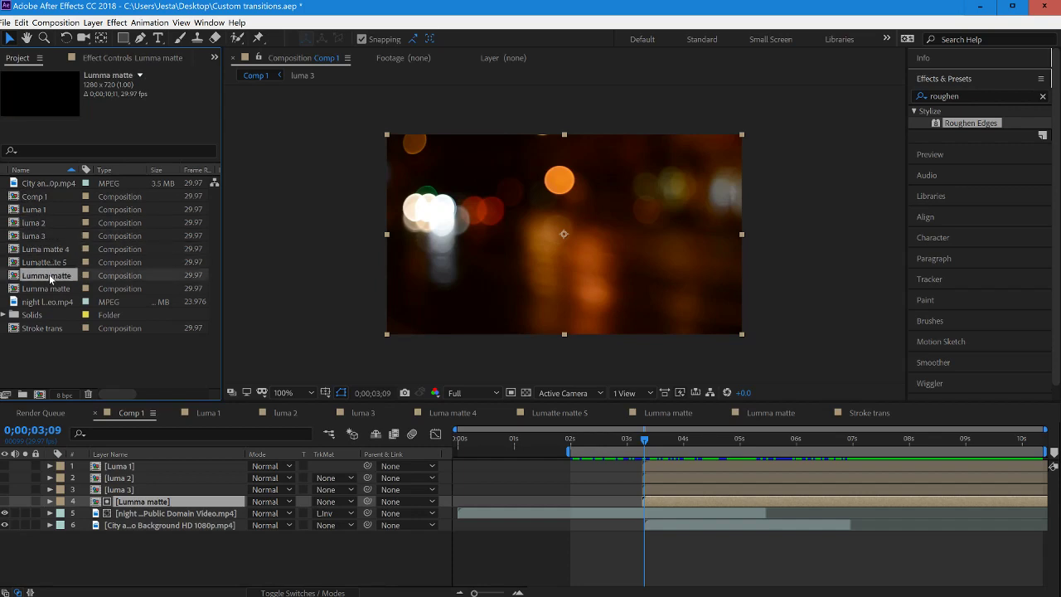
click(46, 289)
click(43, 329)
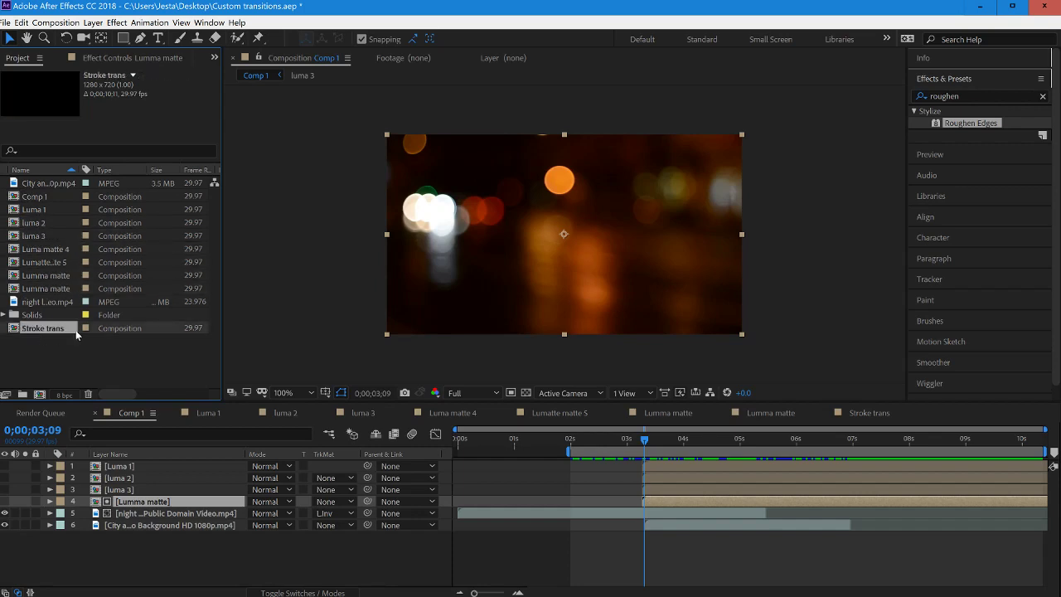
mouse_move(53, 333)
mouse_down()
mouse_move(158, 392)
mouse_move(176, 507)
mouse_move(166, 509)
mouse_up()
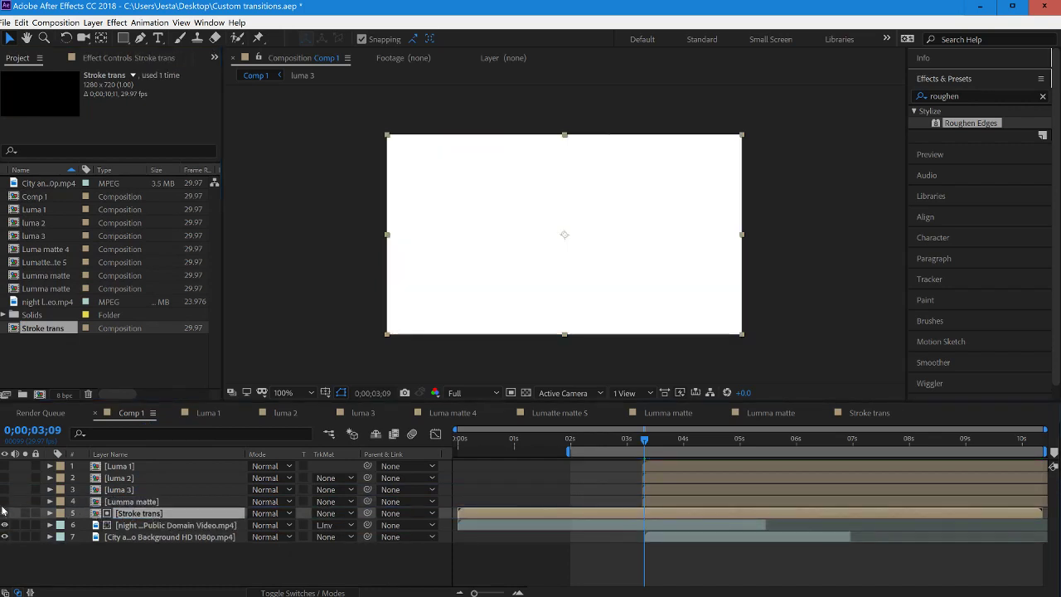
Hide the Stroke trans layer and shift it to start at 0;00;03;09.
click(4, 513)
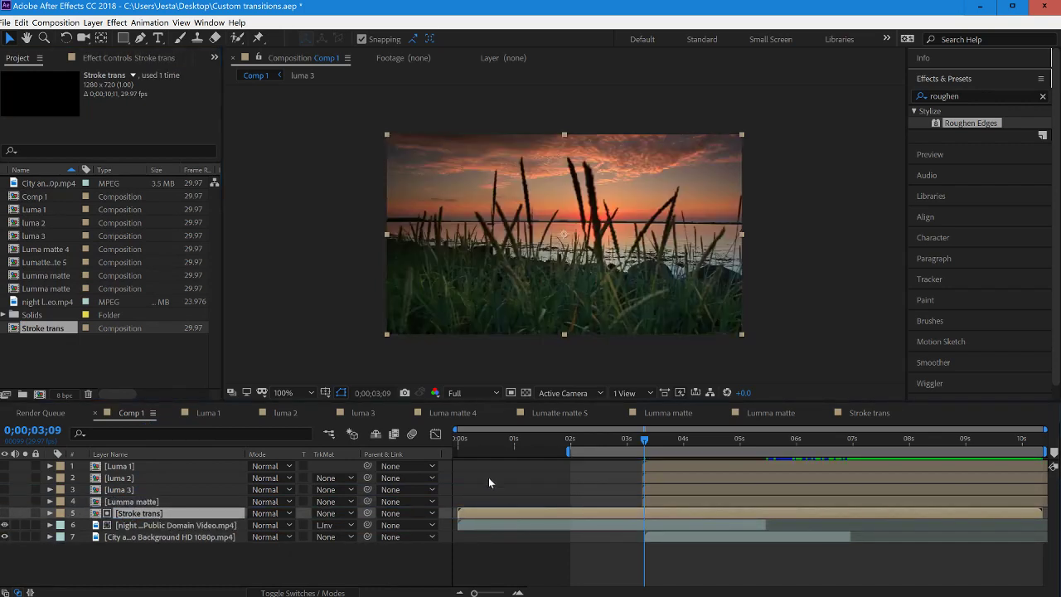
key(bracketleft)
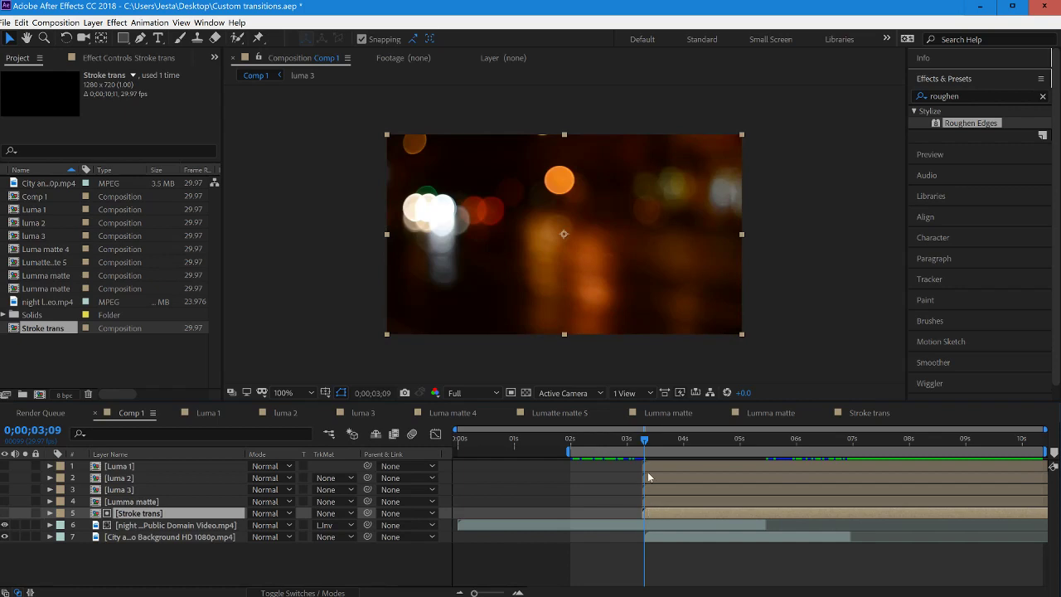
Scrub Comp 1 to 0;00;04;08 and preview the stroke transition between the two videos.
mouse_move(644, 446)
mouse_down()
mouse_move(620, 440)
mouse_move(698, 448)
mouse_up()
key(space)
key(space)
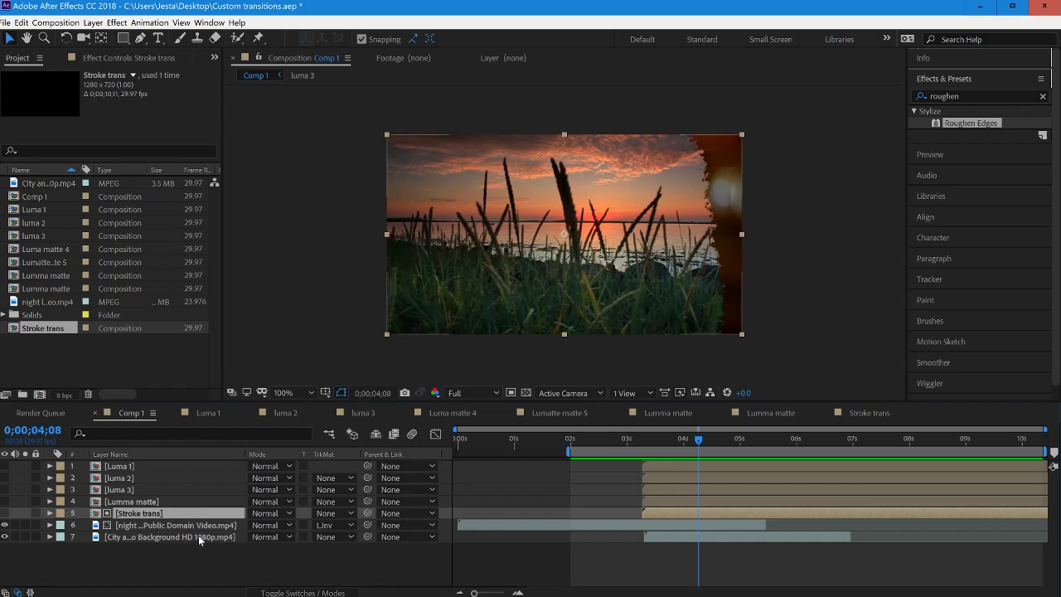
Set the night lights video's track matte to Luma Inverted Matte "[Stroke trans]".
click(160, 525)
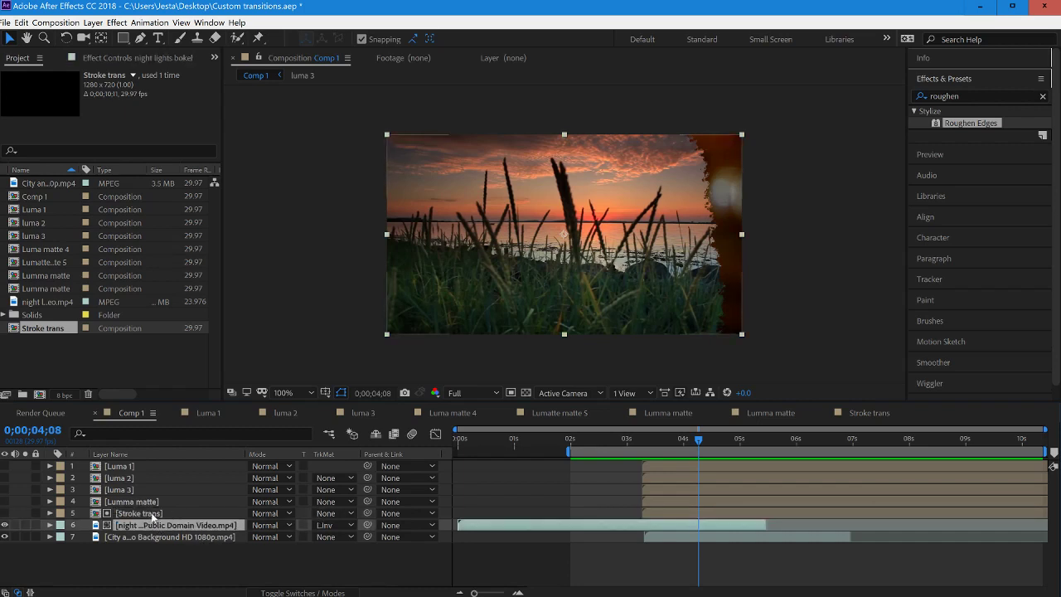
click(153, 514)
click(166, 529)
click(333, 525)
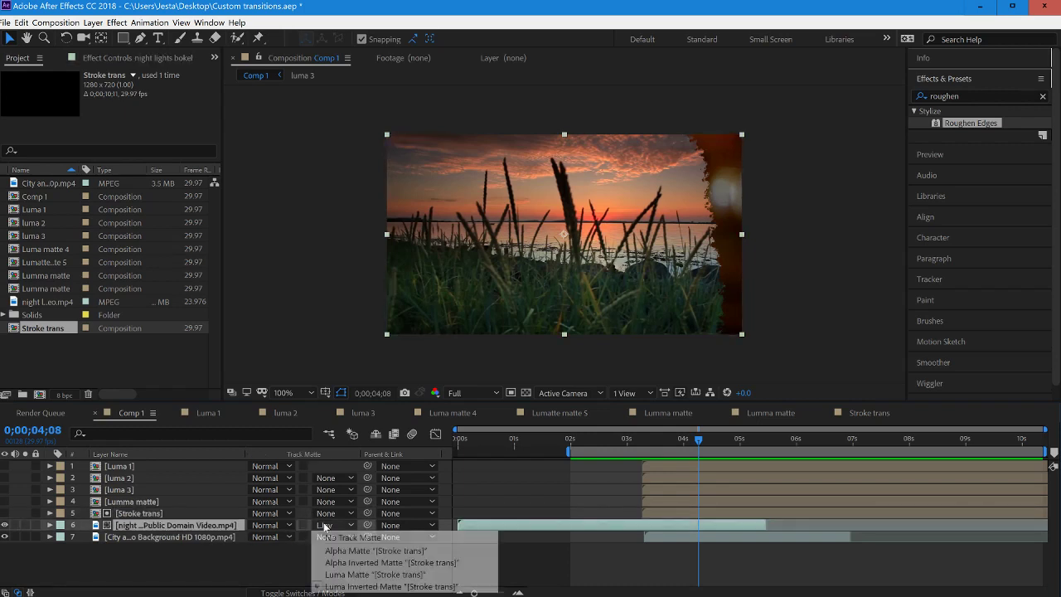
click(332, 586)
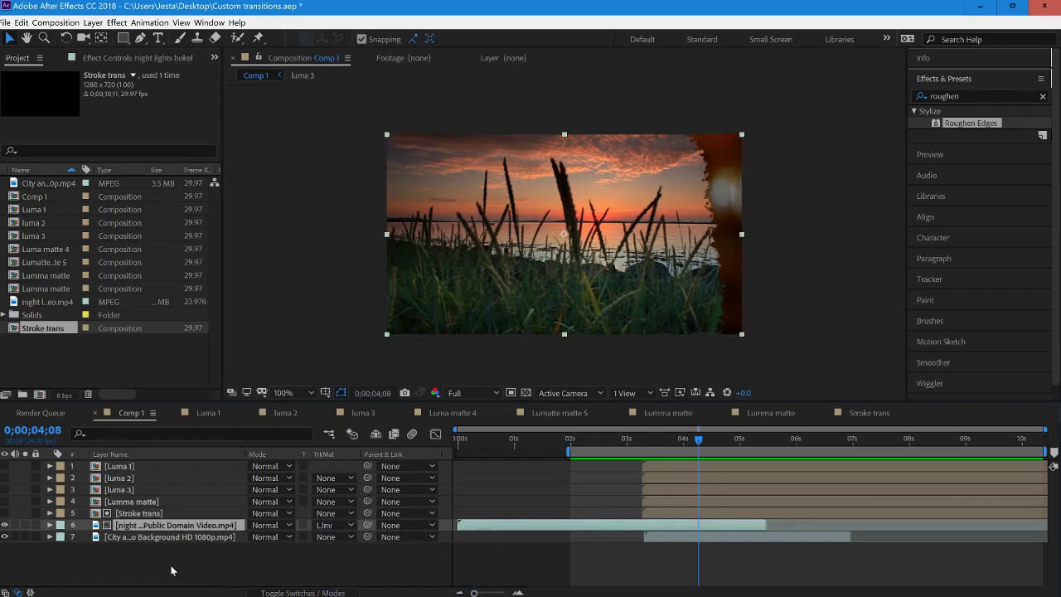
Toggle the timeline between layer switches and modes, and show the night lights video's track matte options.
click(289, 591)
click(307, 591)
click(335, 524)
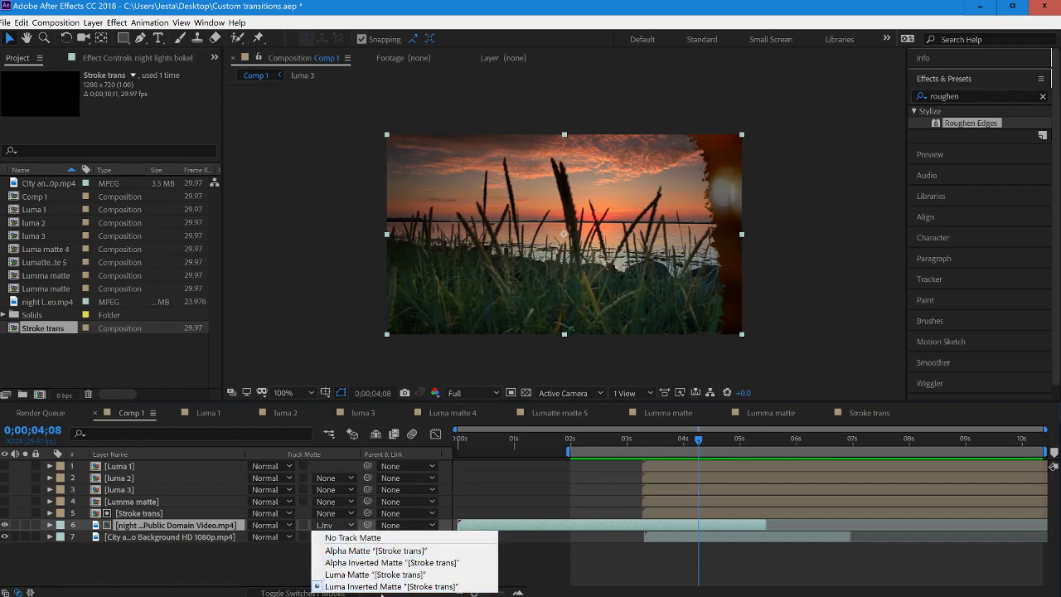
Scrub back to 0;00;03;25 to inspect the roughened stroke edge partway through the transition.
drag(704, 439, 673, 464)
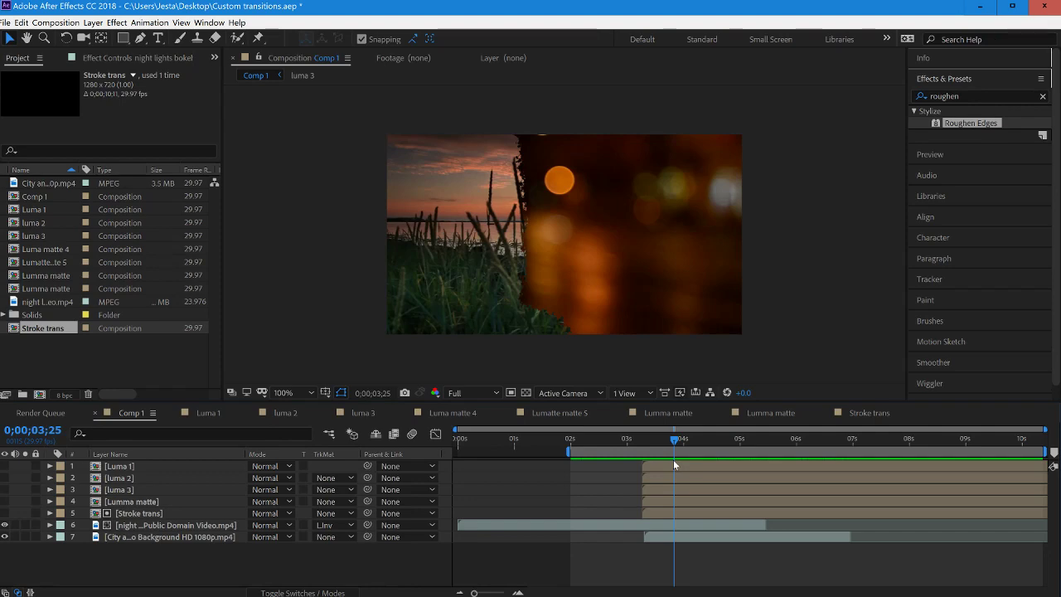
mouse_move(497, 568)
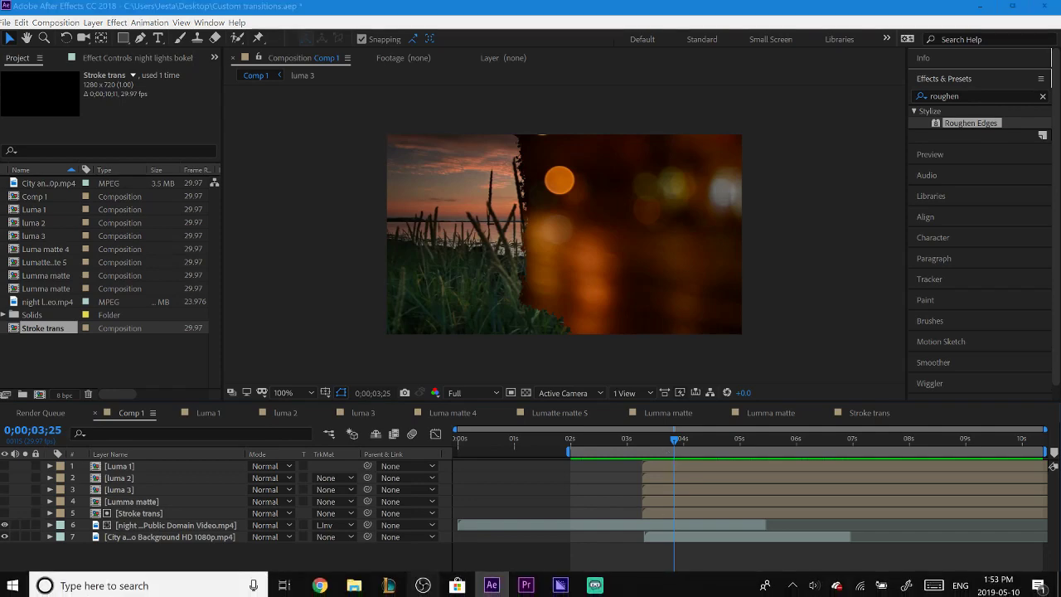